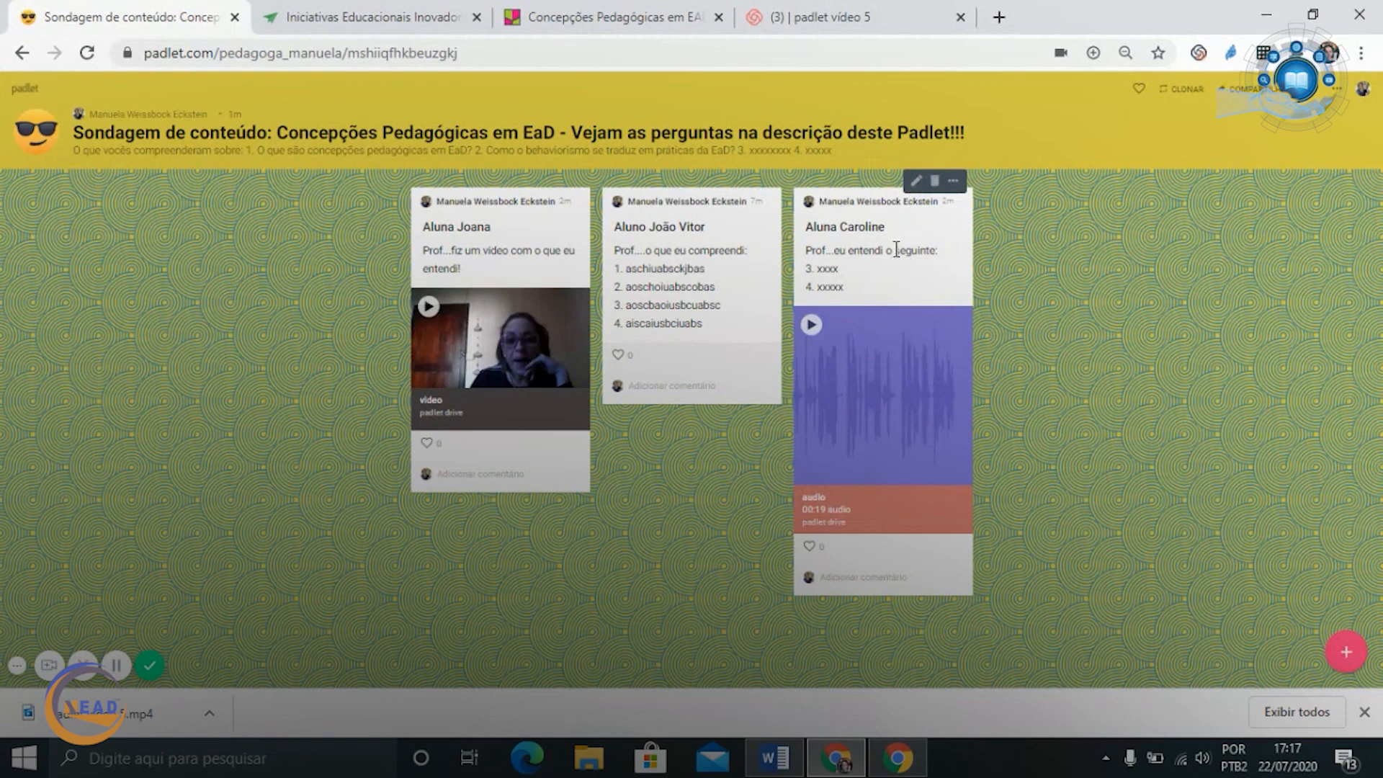
# Play part of the audio in the third student's post and the video in the first student's post
pyautogui.click(1364, 712)
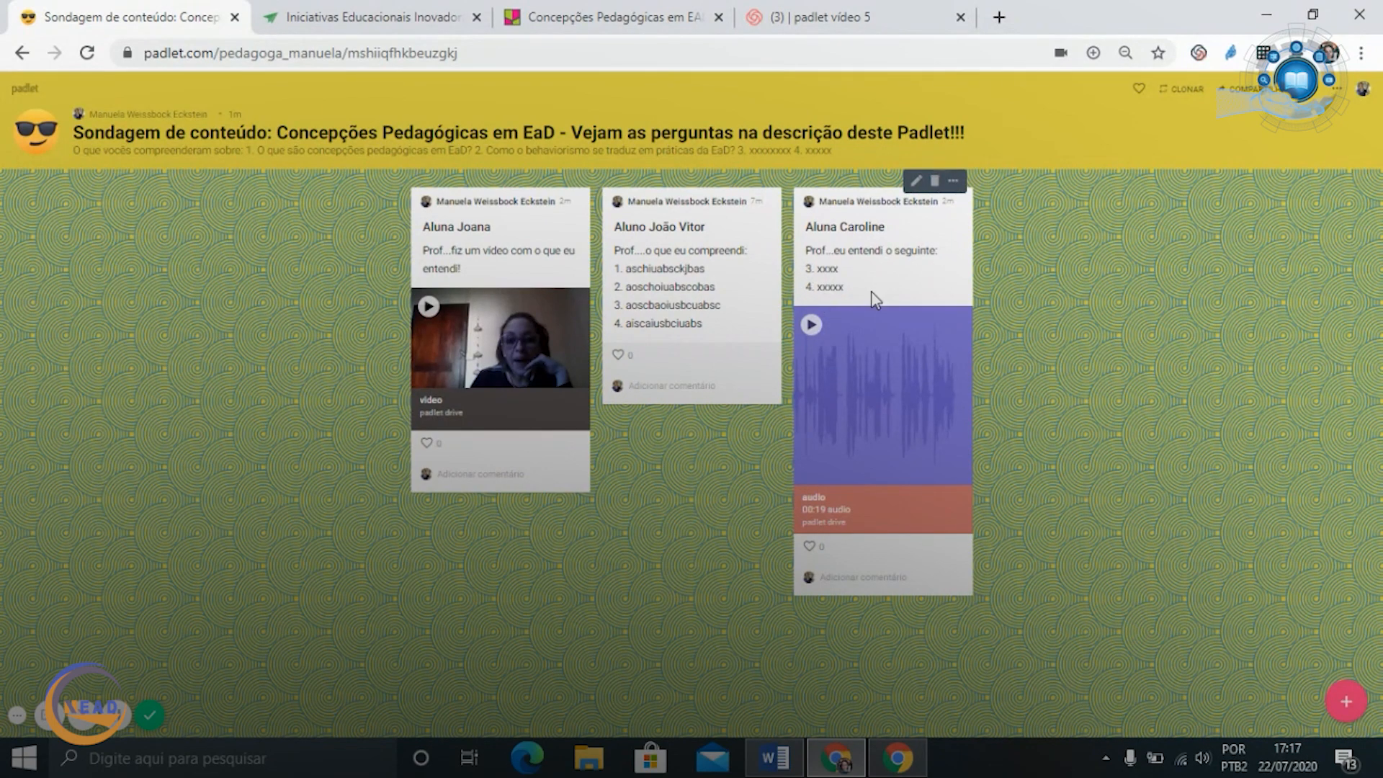
pyautogui.click(811, 326)
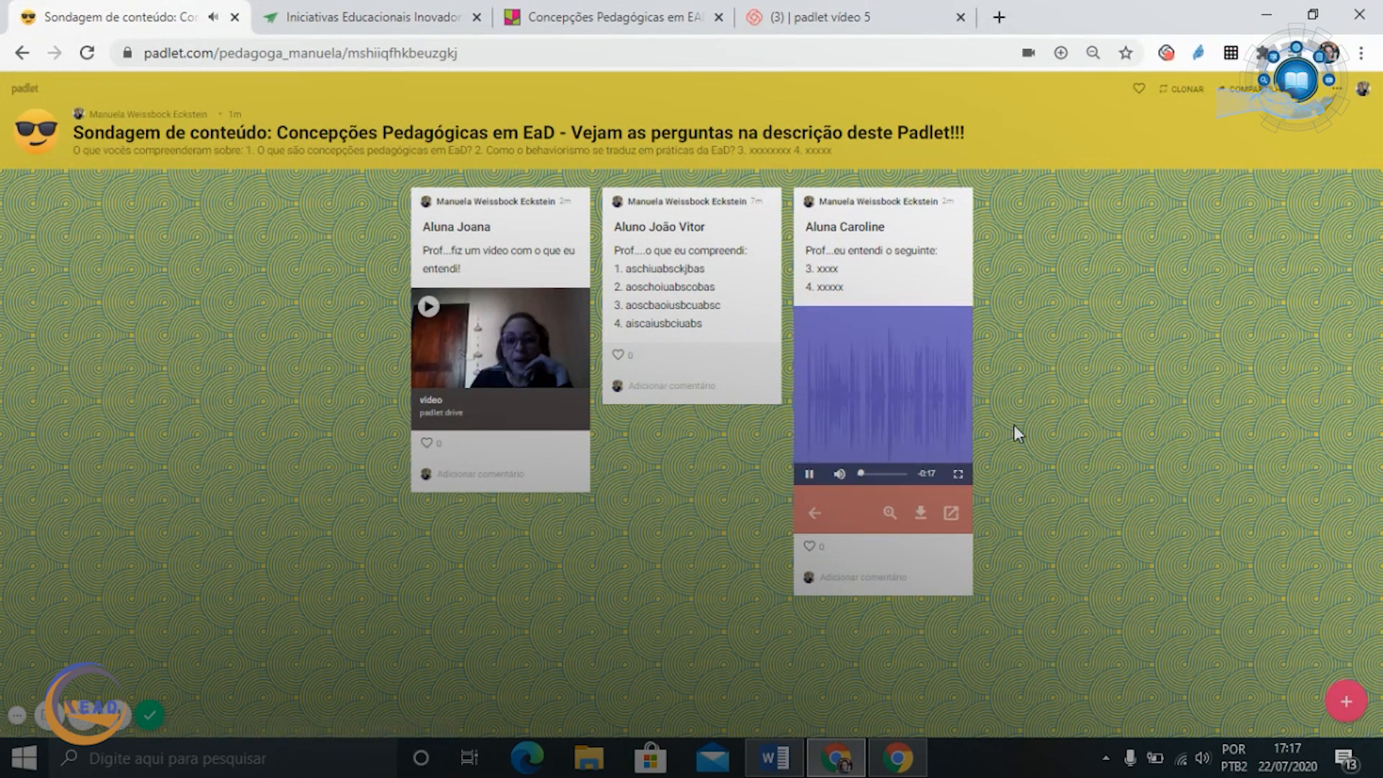
pyautogui.click(811, 482)
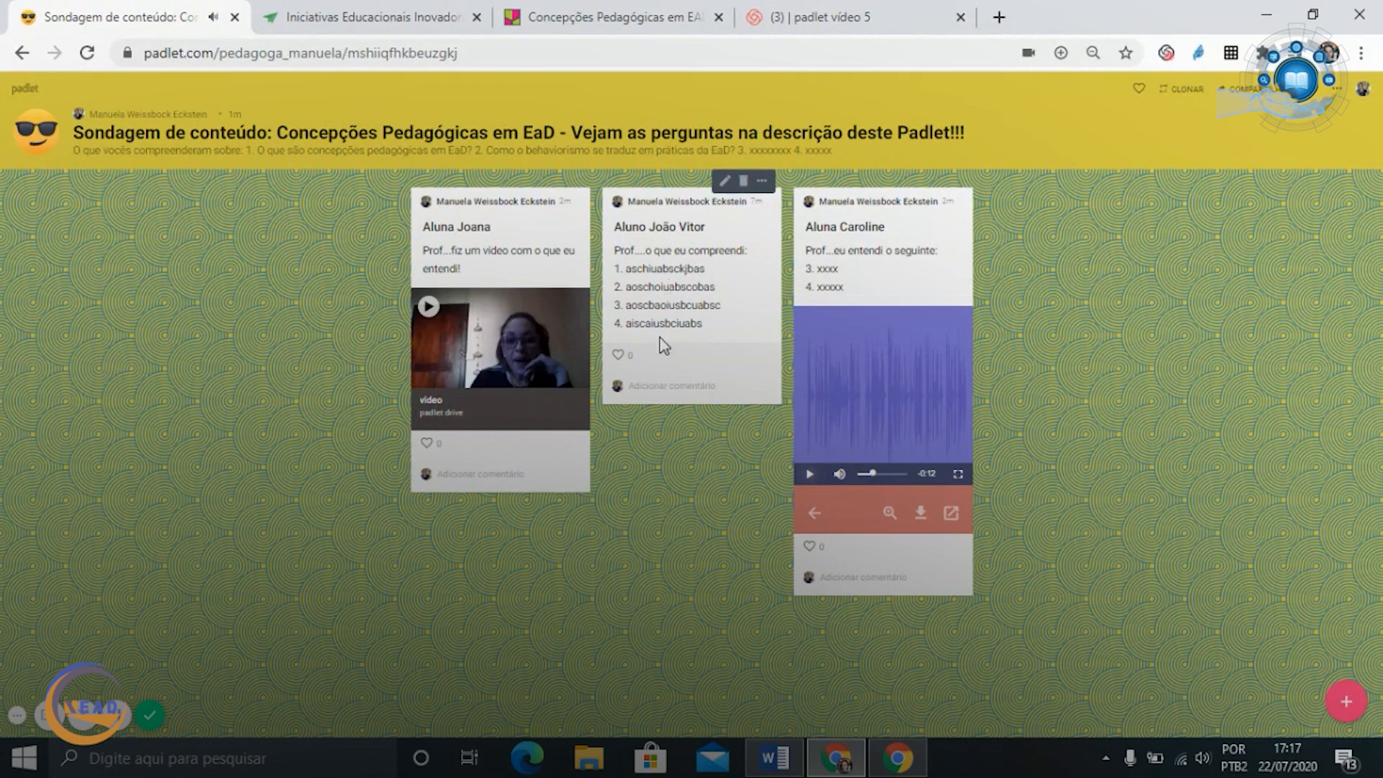
pyautogui.click(429, 306)
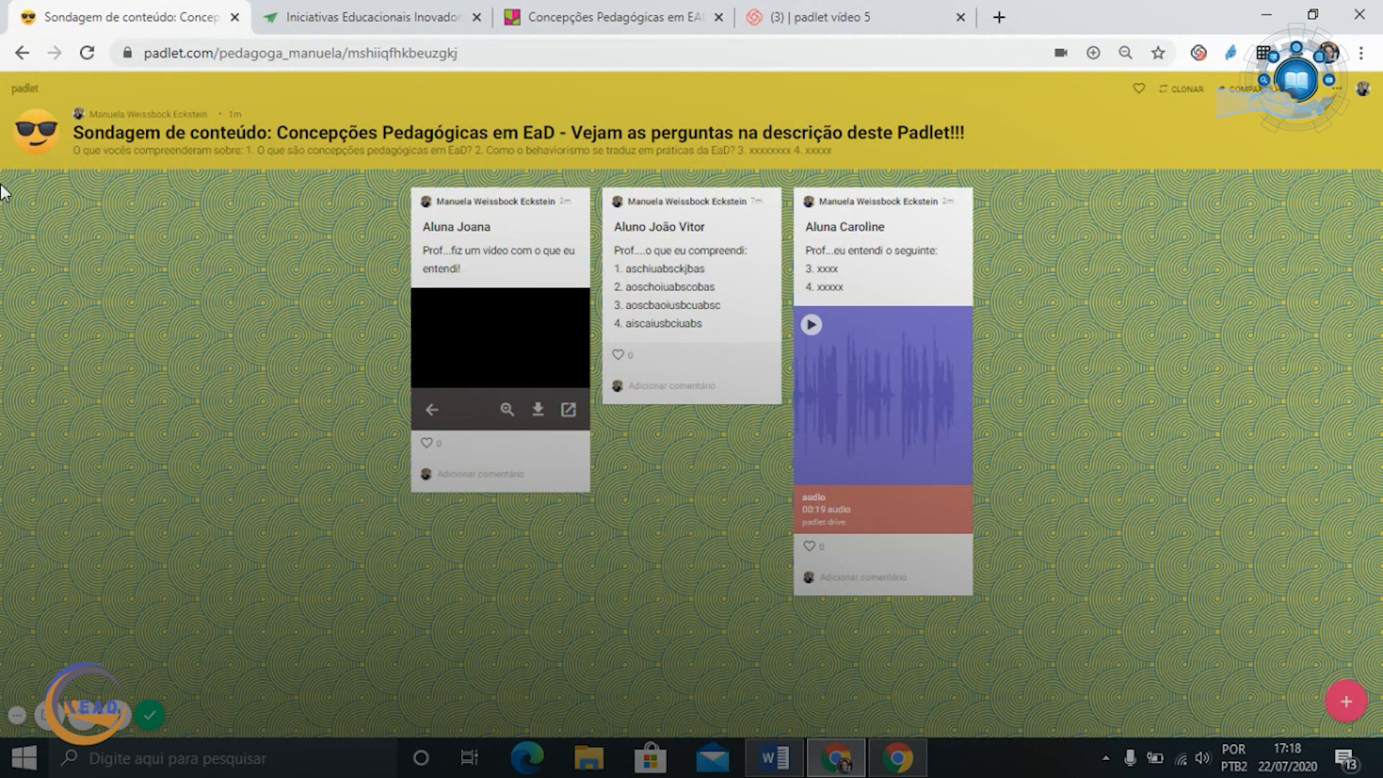
# Open the "Dicas de uso do Padlet para Professores" padlet from the dashboard to review its tips, and return to the dashboard
pyautogui.click(32, 94)
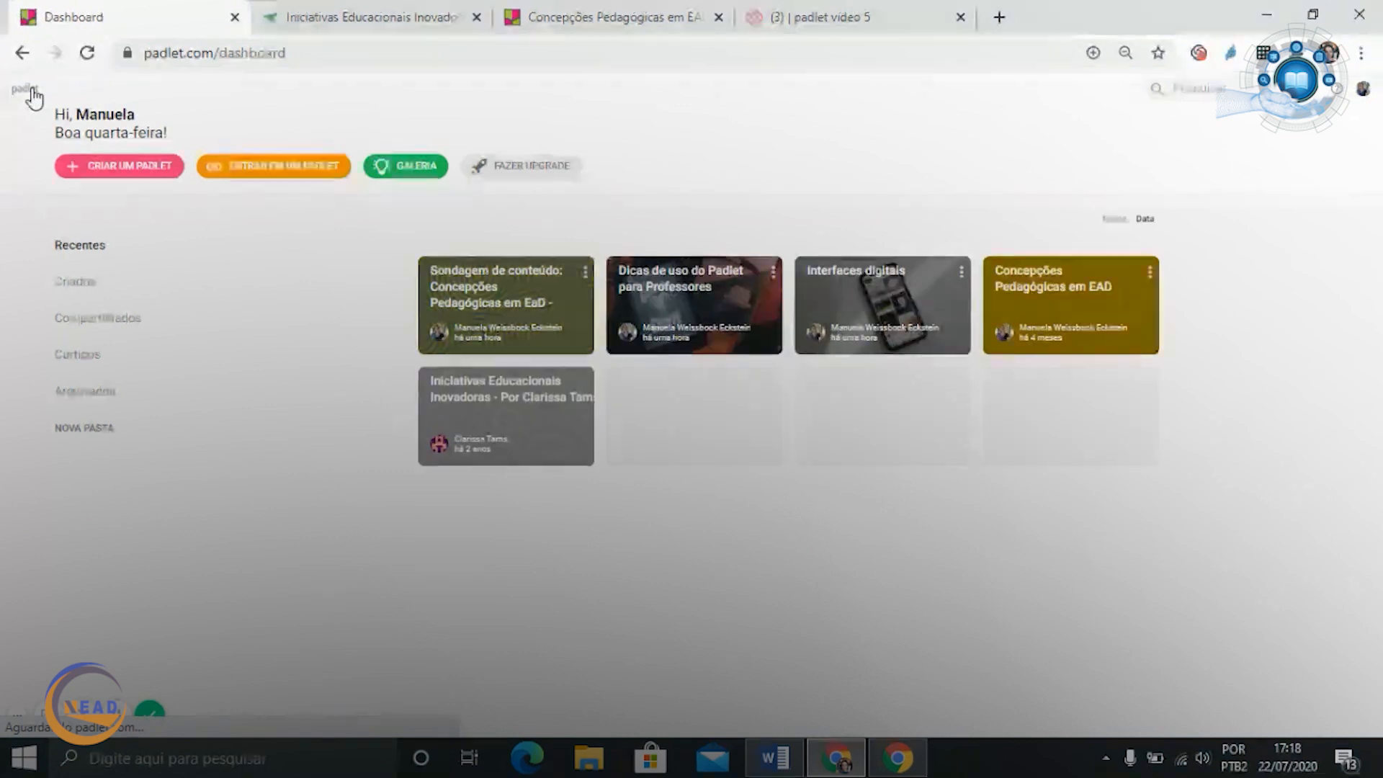
pyautogui.click(711, 306)
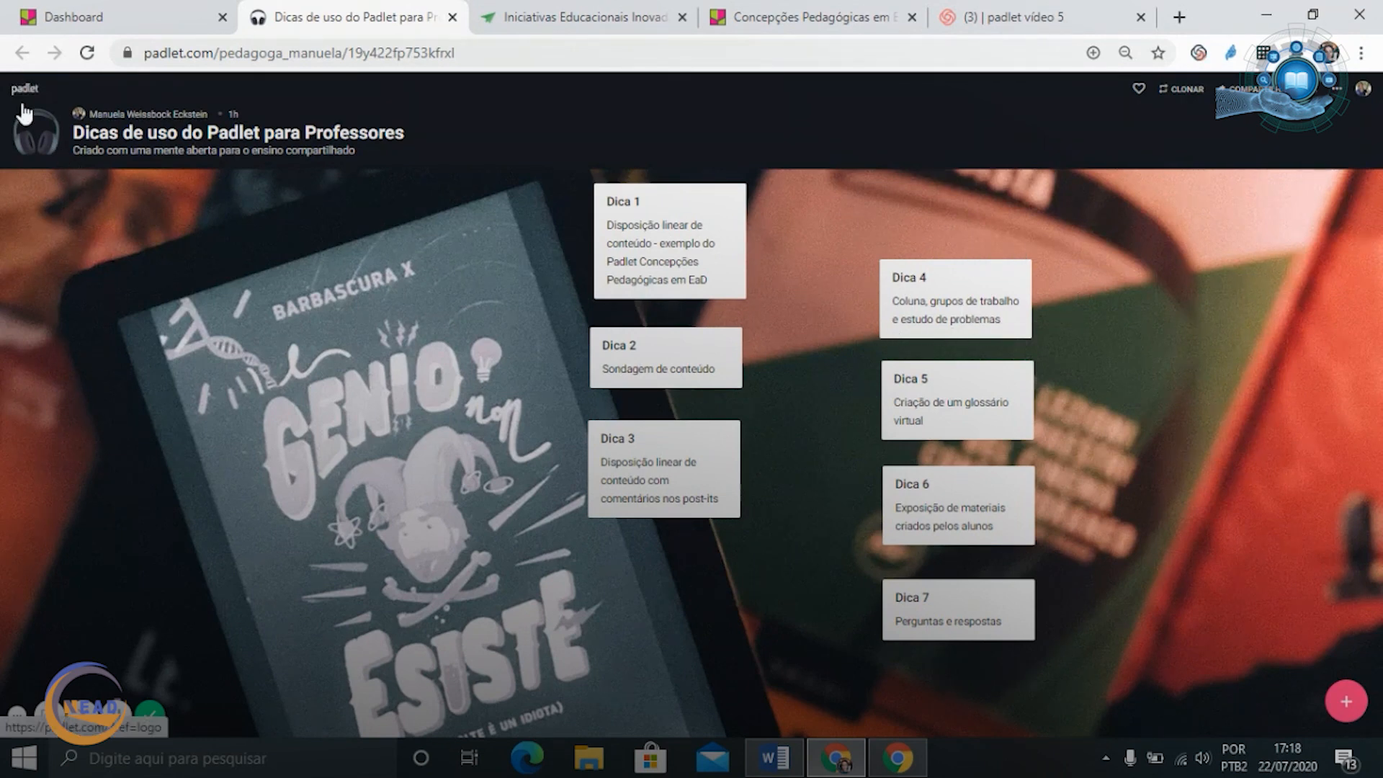
pyautogui.click(57, 21)
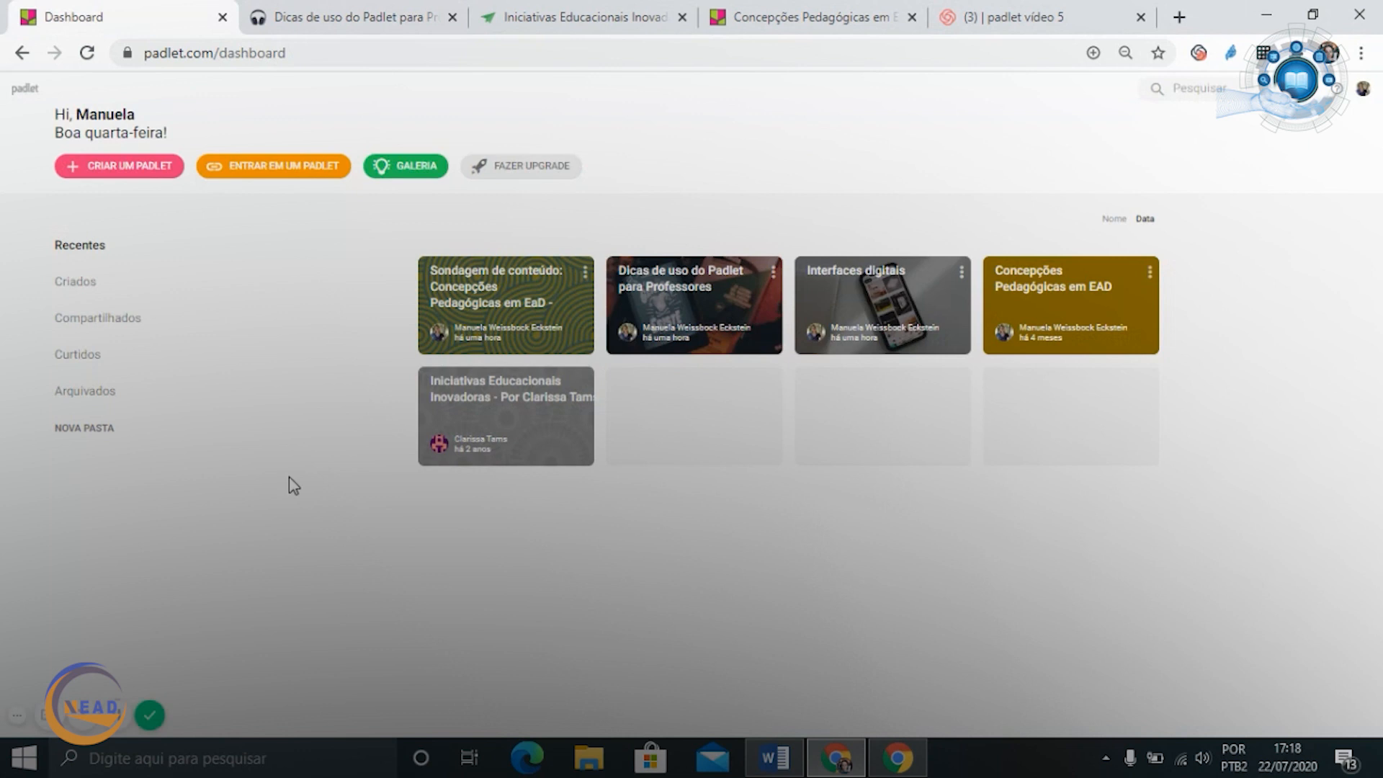
# Create a new padlet with the Coluna layout and title it "Estudo de problemas - Concepções Pedagógicas em EaD"
pyautogui.click(144, 170)
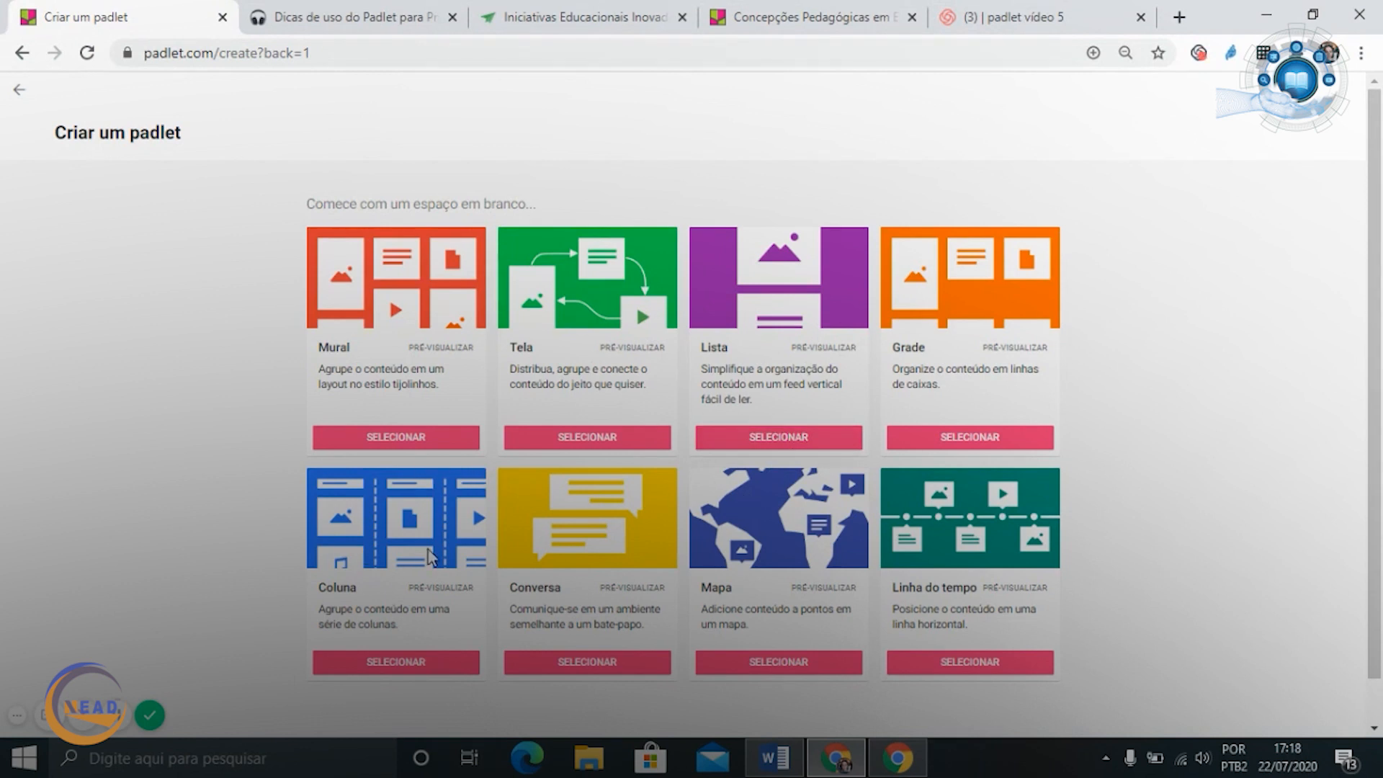
pyautogui.click(417, 665)
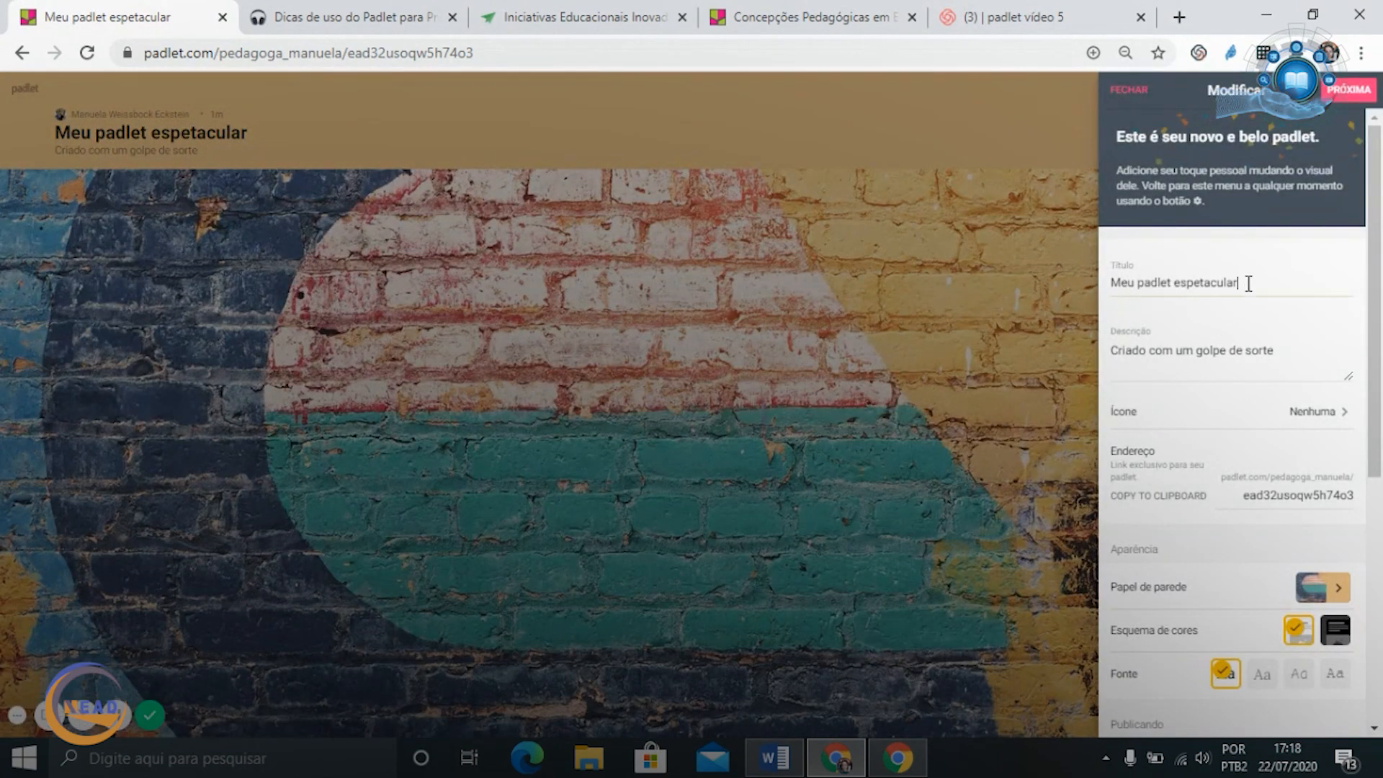
pyautogui.moveTo(1244, 282); pyautogui.dragTo(1044, 269)
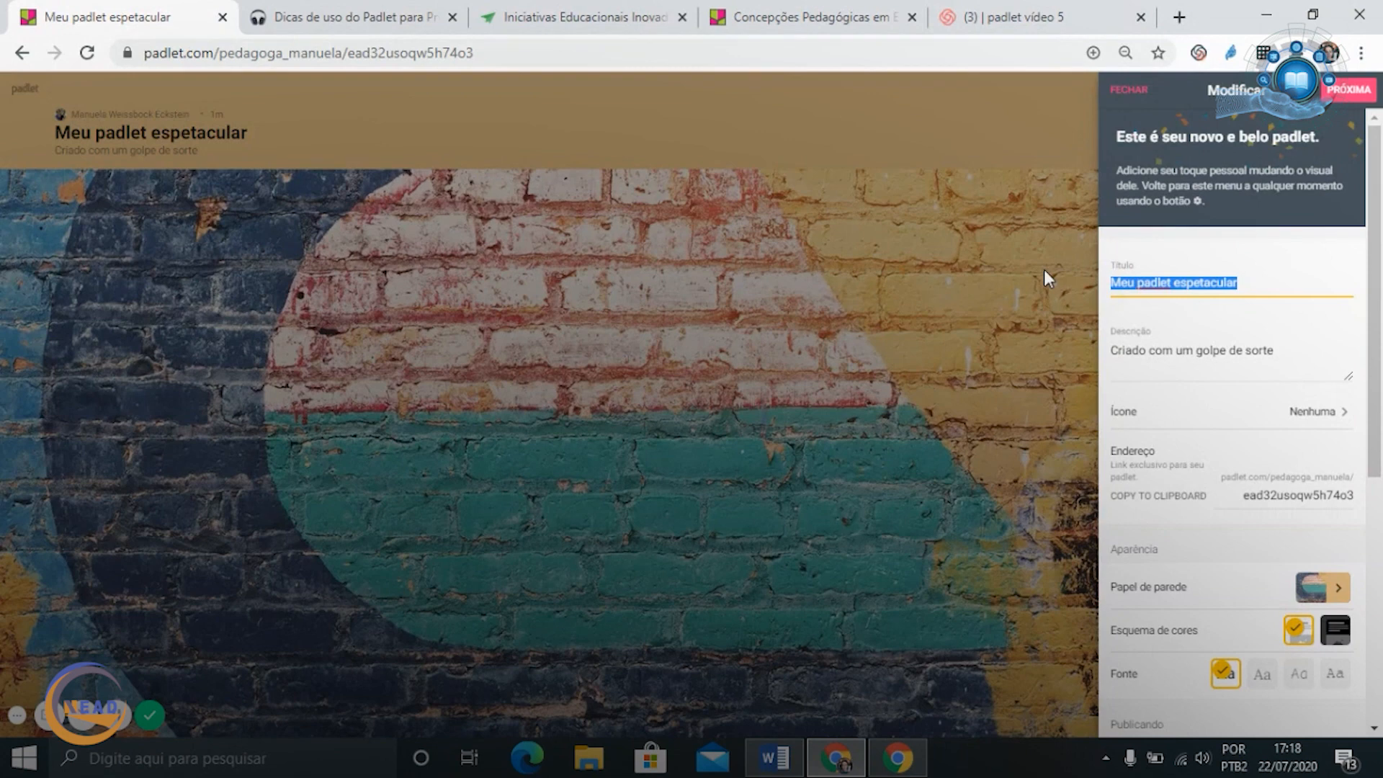
pyautogui.write('E')
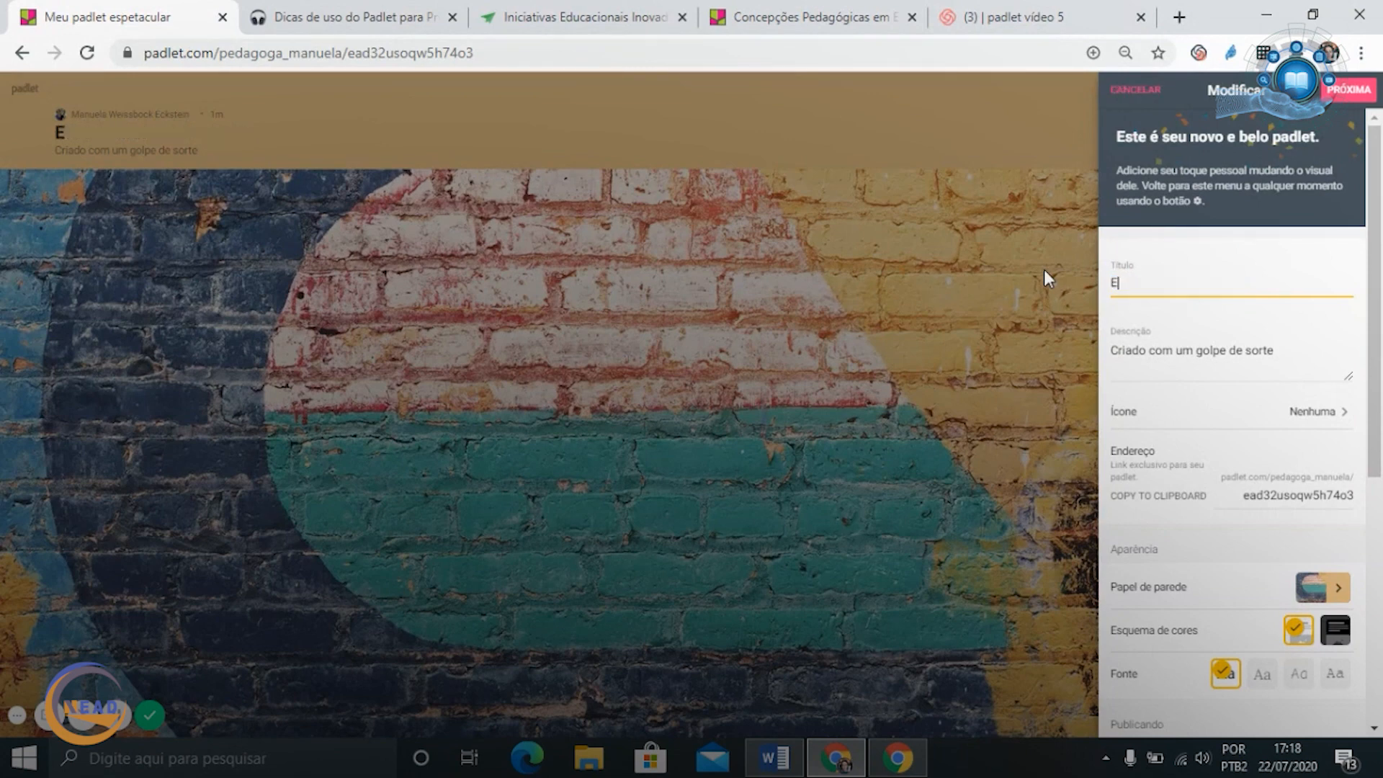
pyautogui.write('studo de problem')
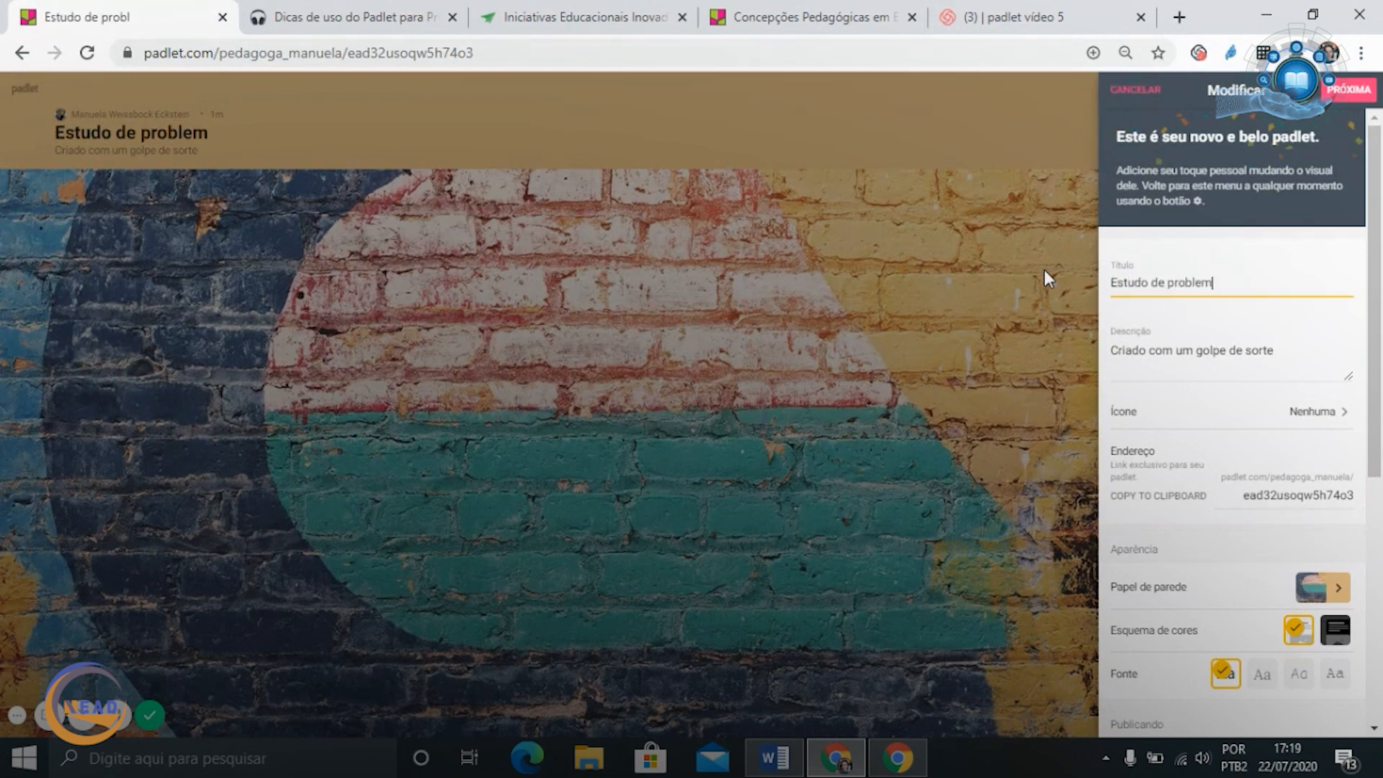
pyautogui.write('as - Concep')
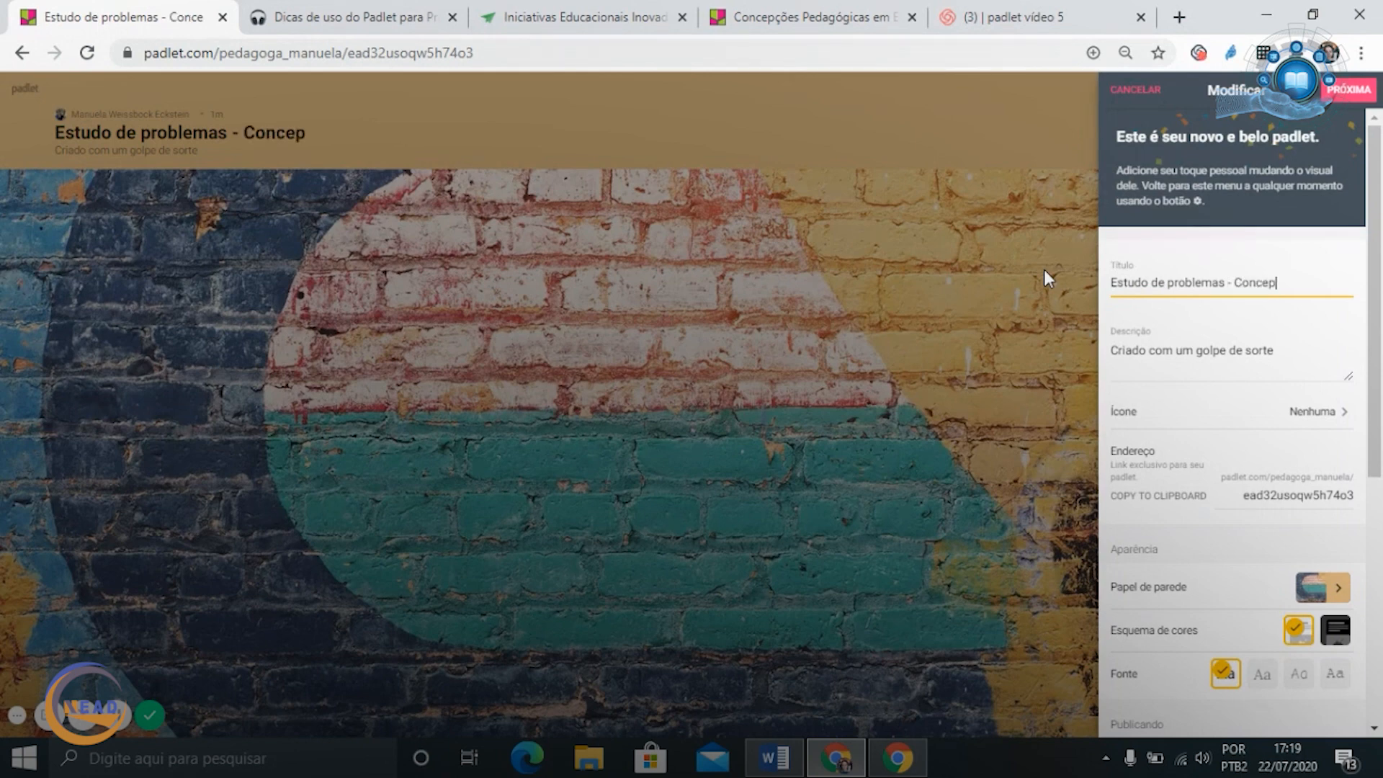
pyautogui.write('ções Pedagóg')
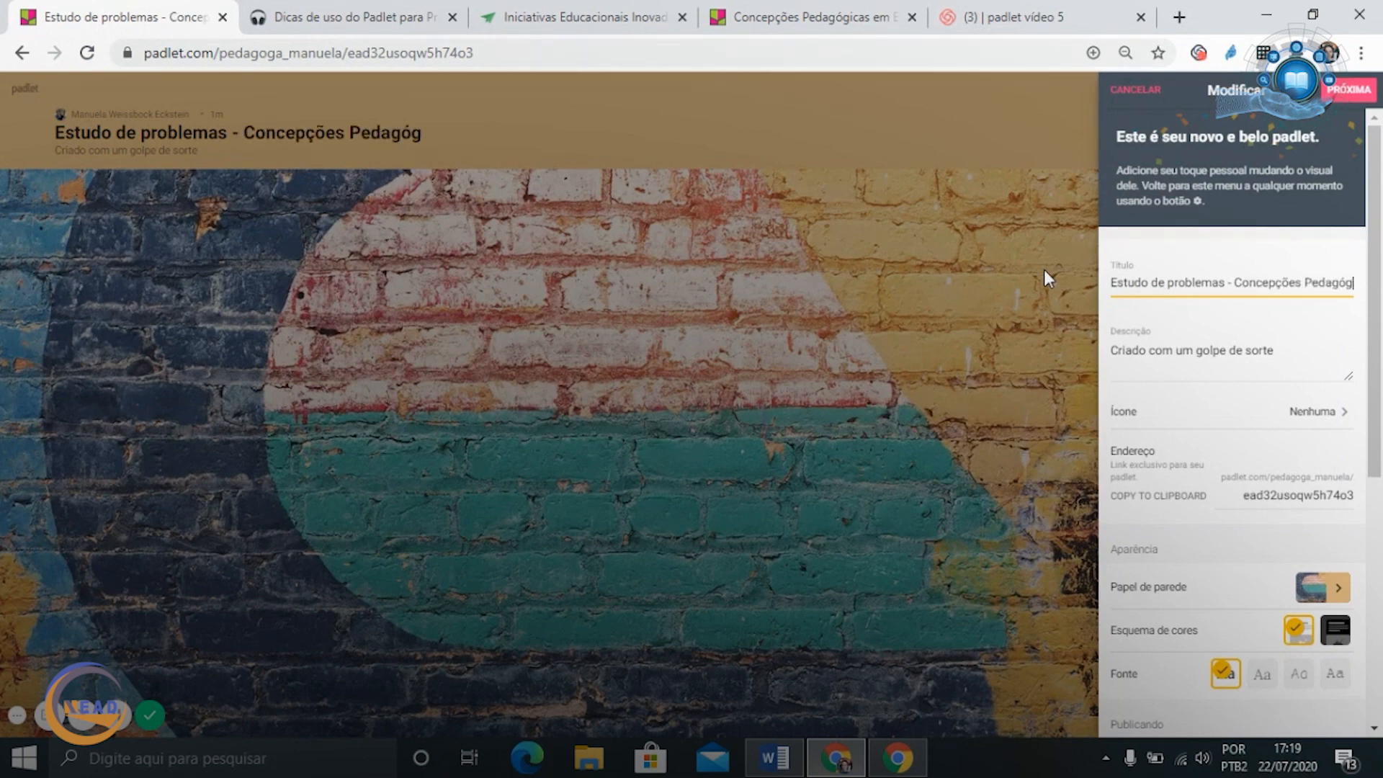
pyautogui.write('icas em EaD')
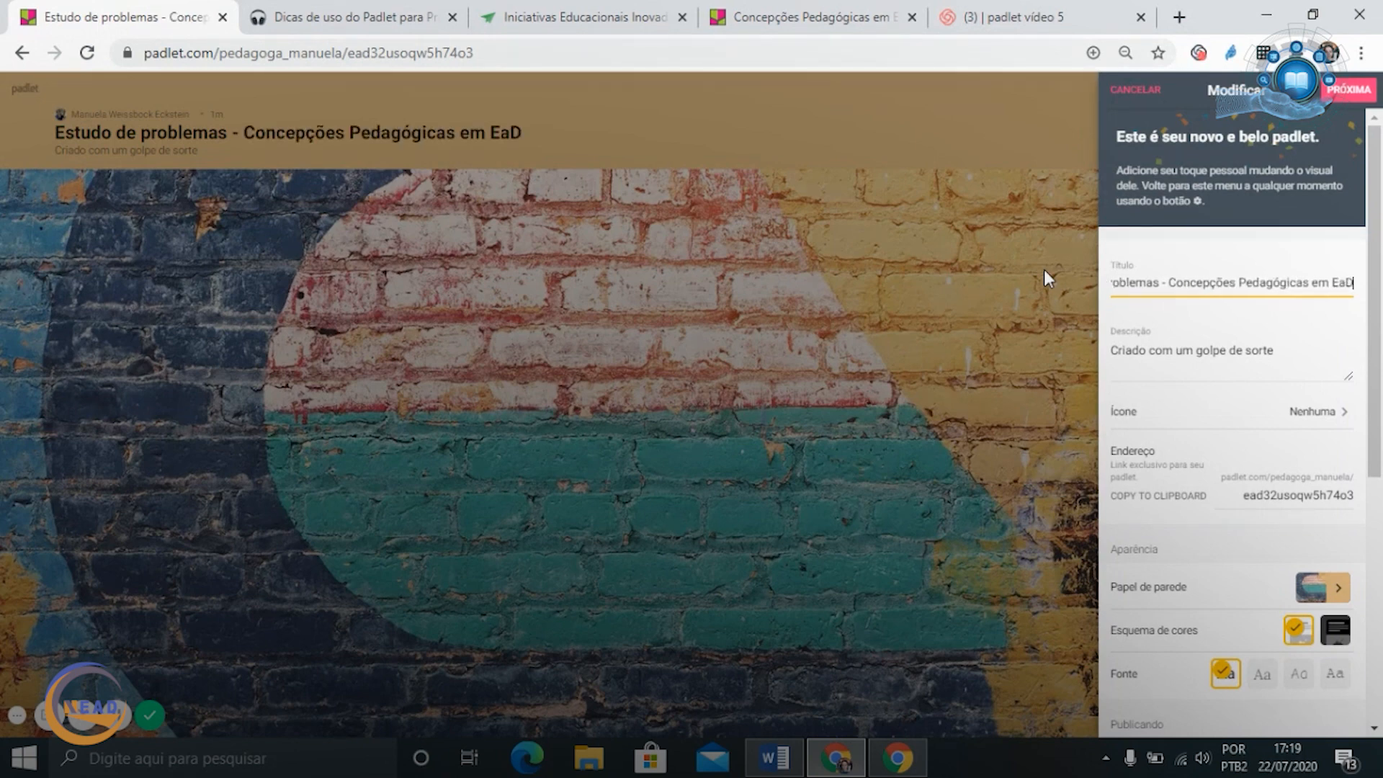
# Replace the padlet's description with "Trabalho em grupos" and finish the initial setup
pyautogui.click(1260, 350)
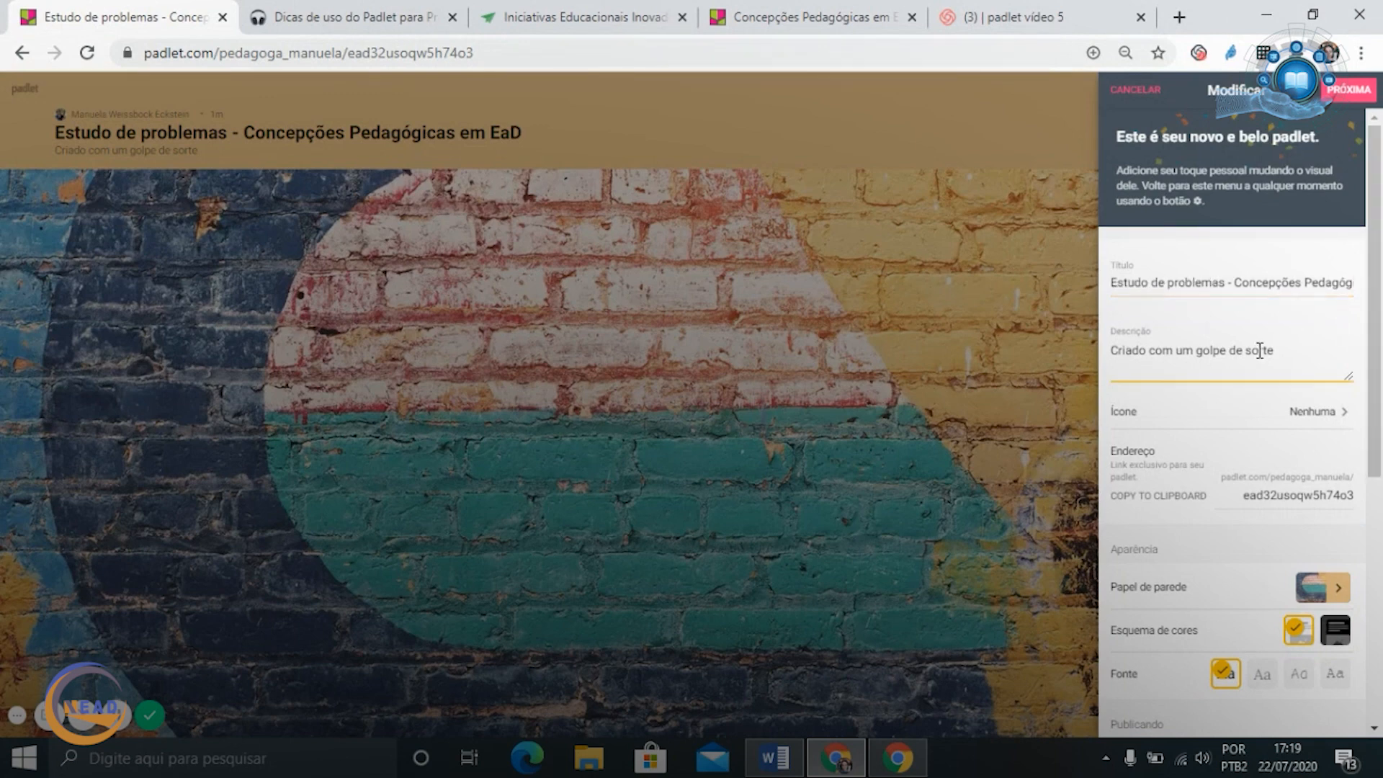
pyautogui.moveTo(1293, 351); pyautogui.dragTo(791, 357)
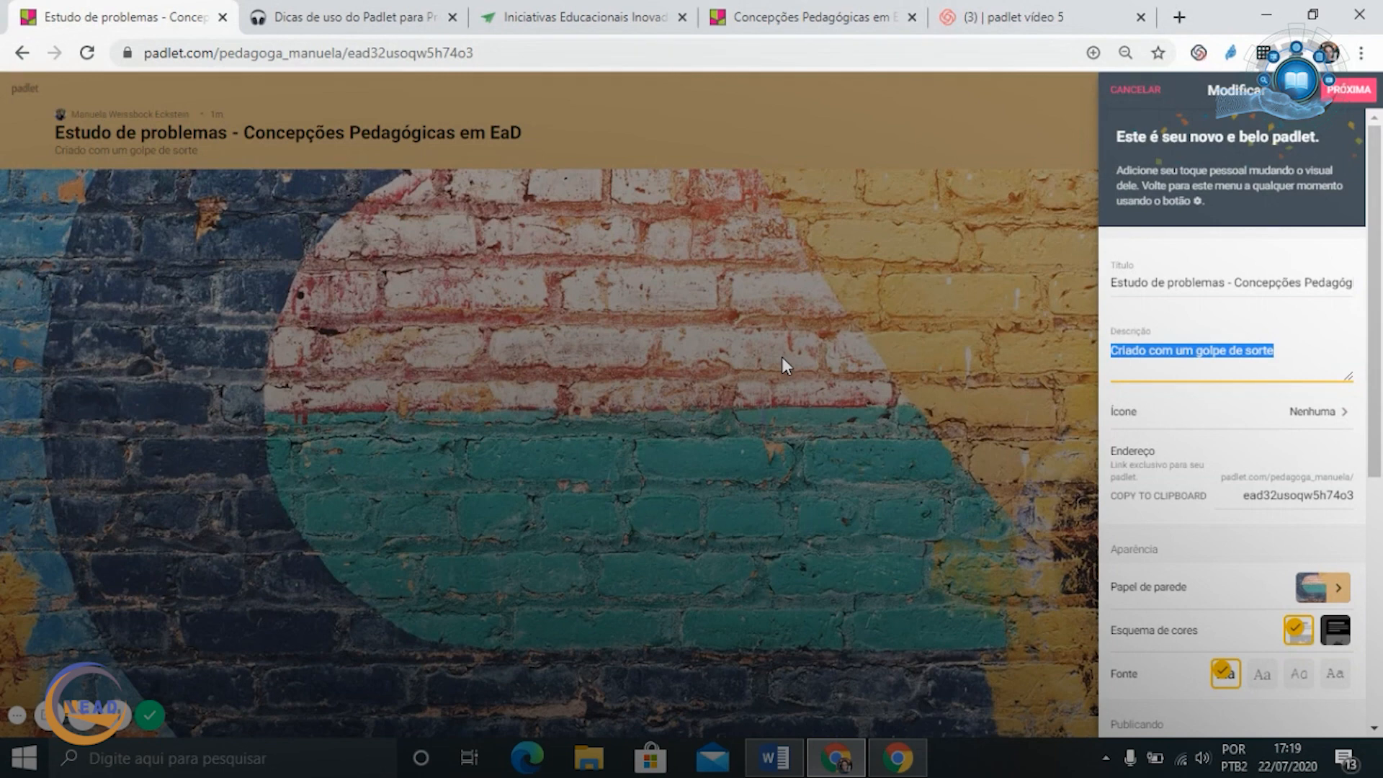
pyautogui.write('Trabalho')
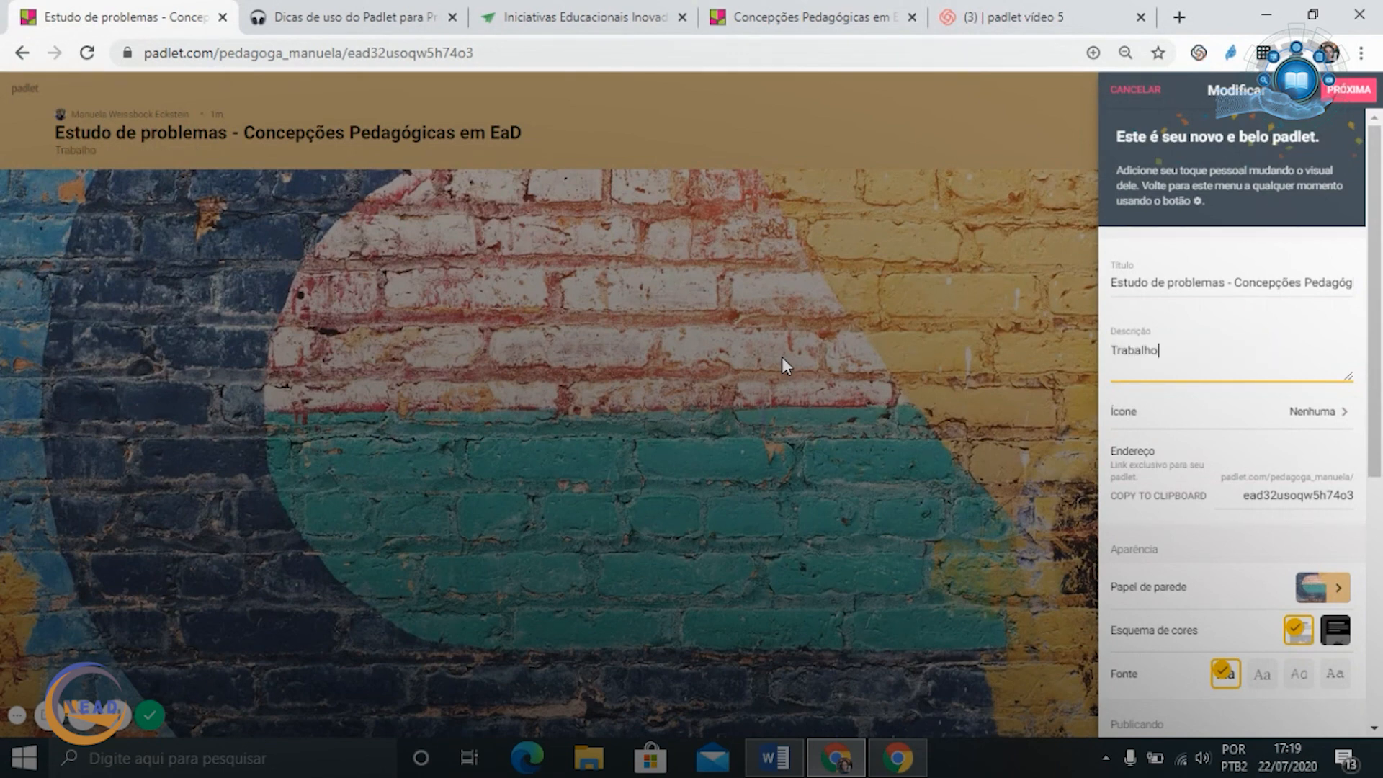
pyautogui.write(' em grupos')
pyautogui.click(1348, 89)
pyautogui.click(1245, 316)
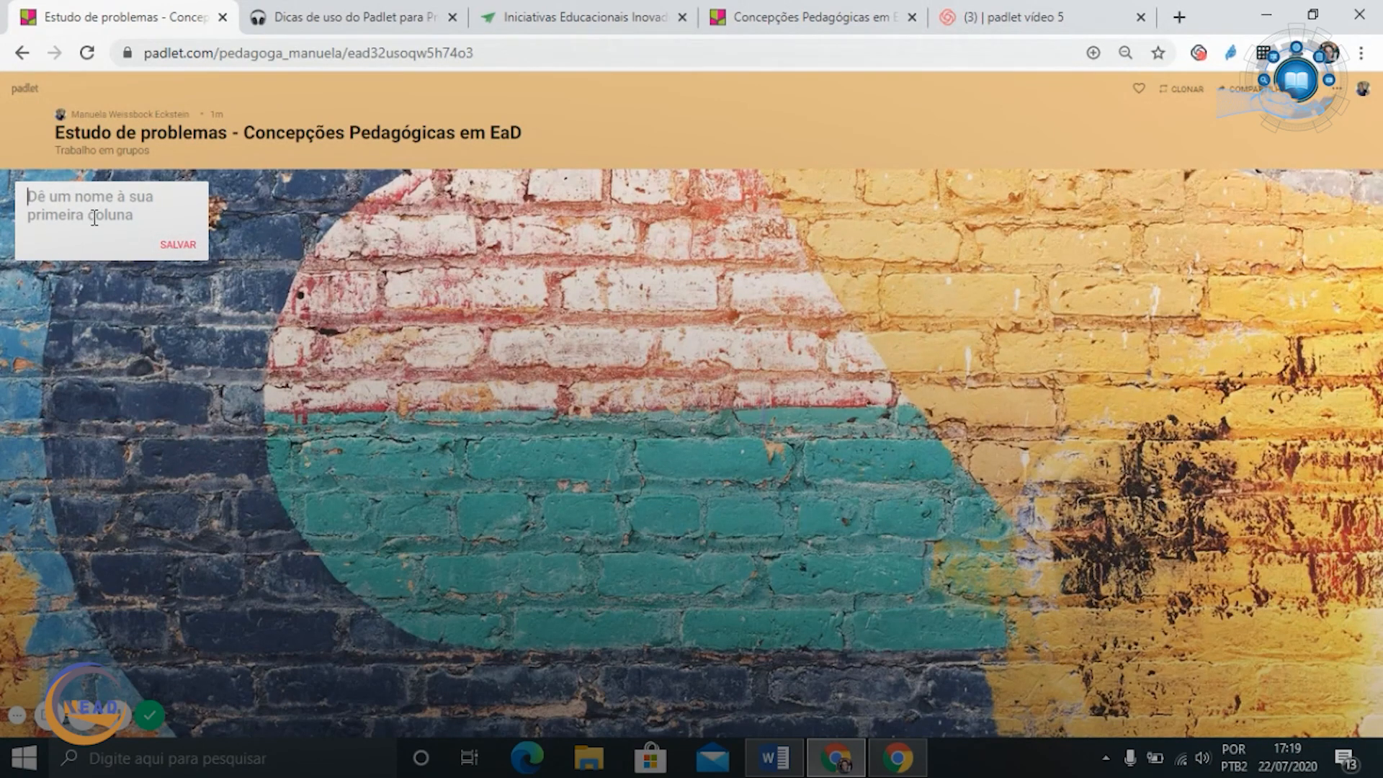
# Name the first column "Problema 1" and save it
pyautogui.write('Problem')
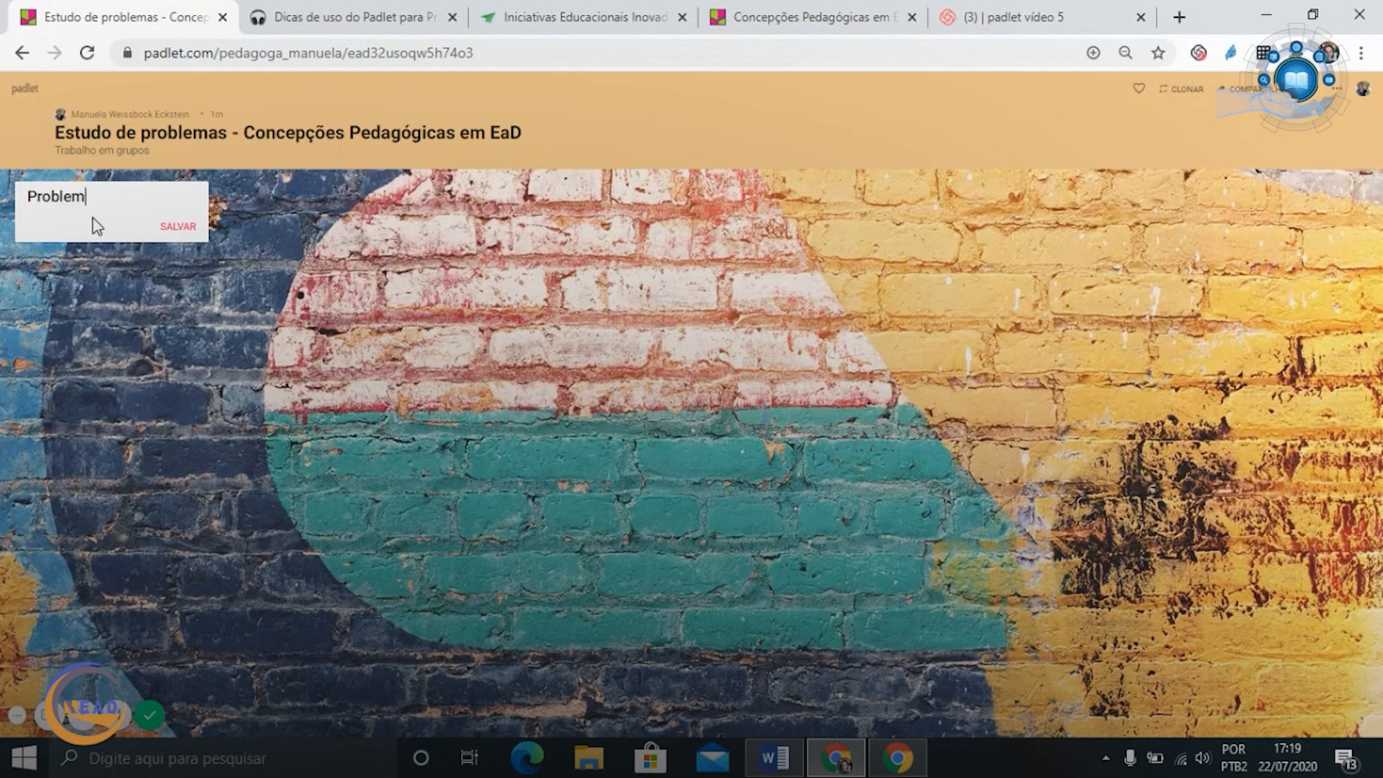
pyautogui.write('a 1')
pyautogui.click(175, 226)
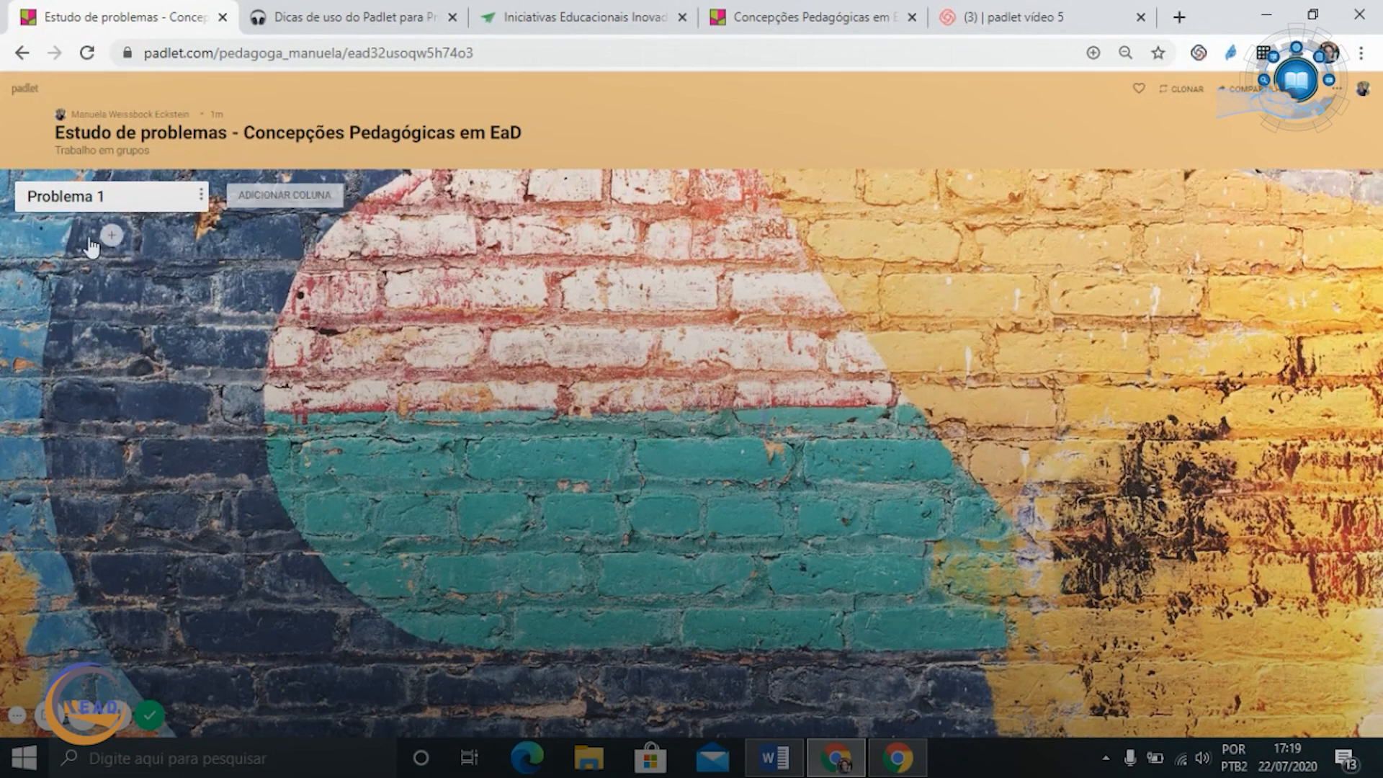
# Add a post titled "Grupo 1" under Problema 1, listing Aluno A, Aluno B and Aluno C on separate lines
pyautogui.click(111, 237)
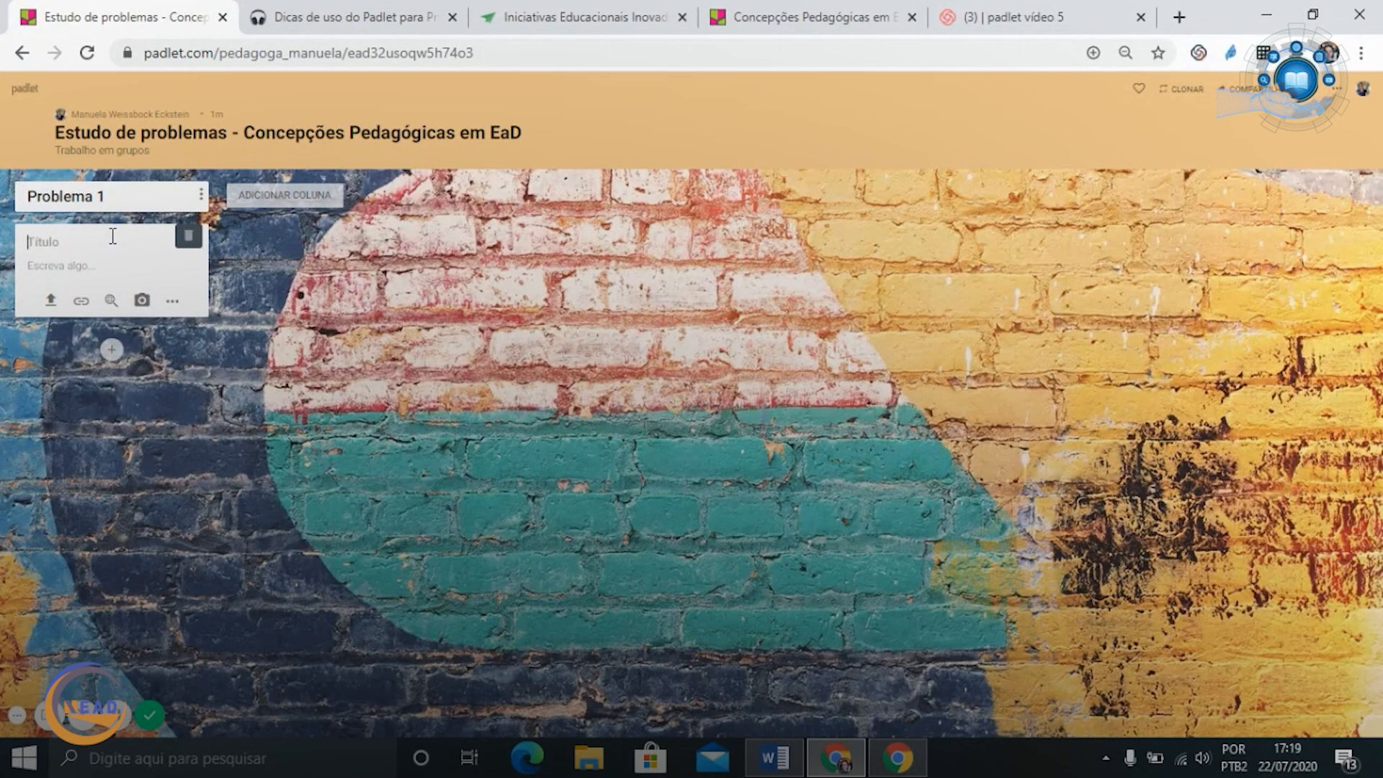
pyautogui.write('Grupo 1')
pyautogui.click(105, 267)
pyautogui.write('Aluno A')
pyautogui.press('Return')
pyautogui.write('Aluno B')
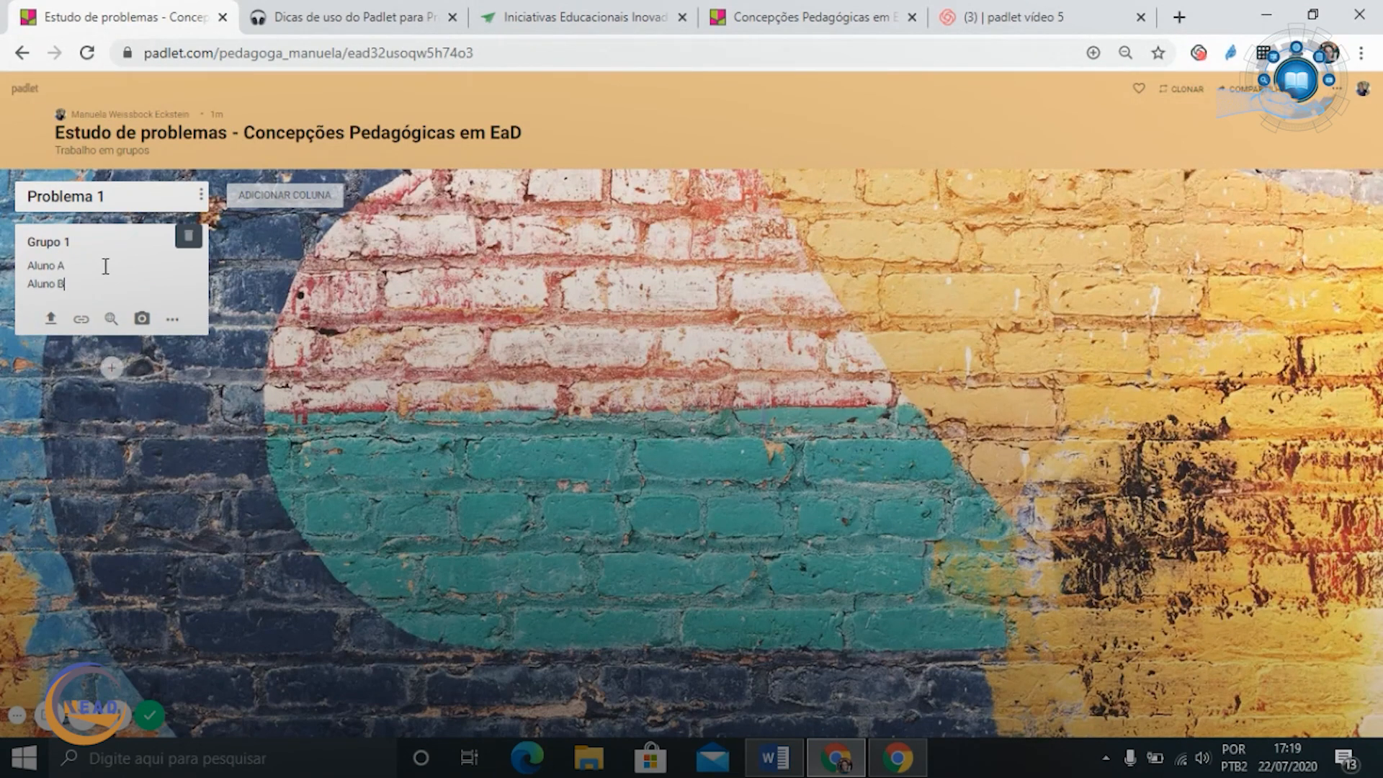
pyautogui.press('Return')
pyautogui.write('Aluno C')
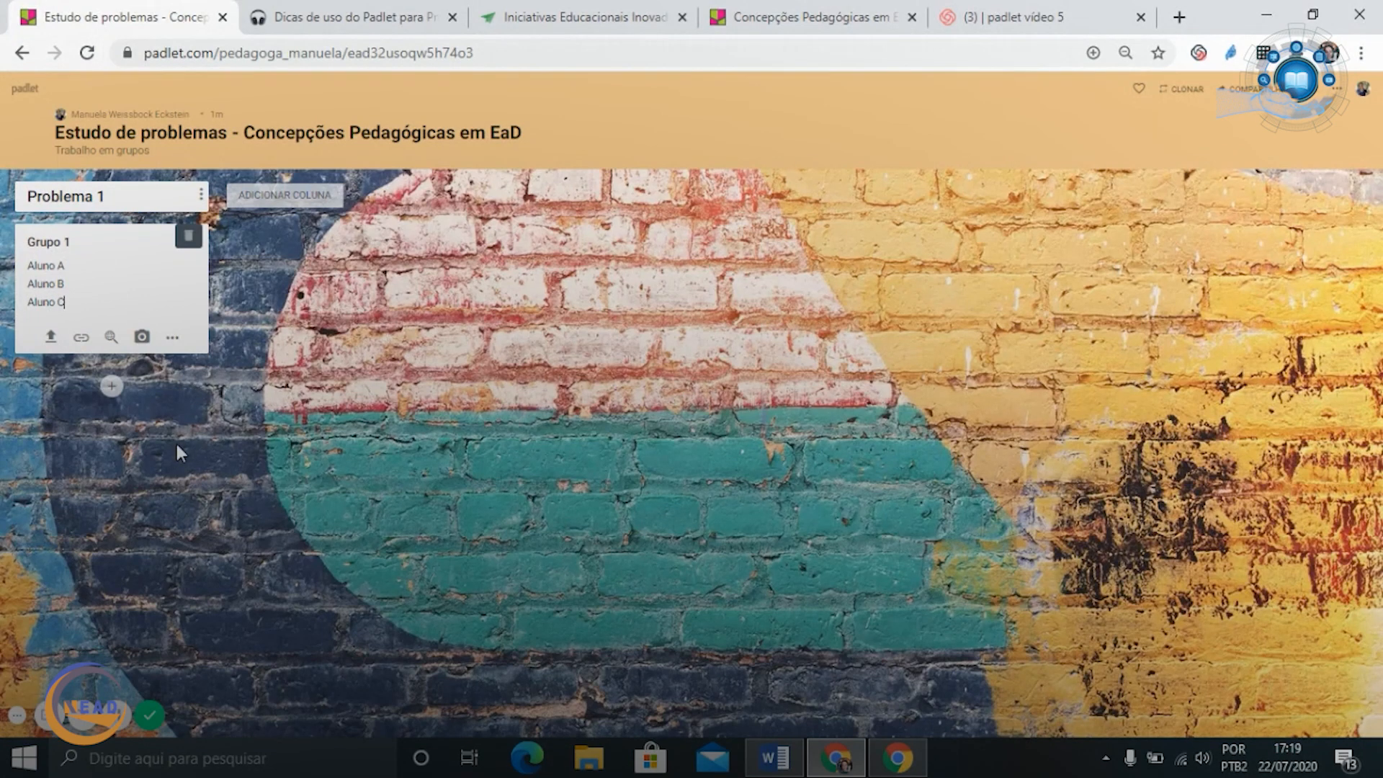
pyautogui.click(365, 546)
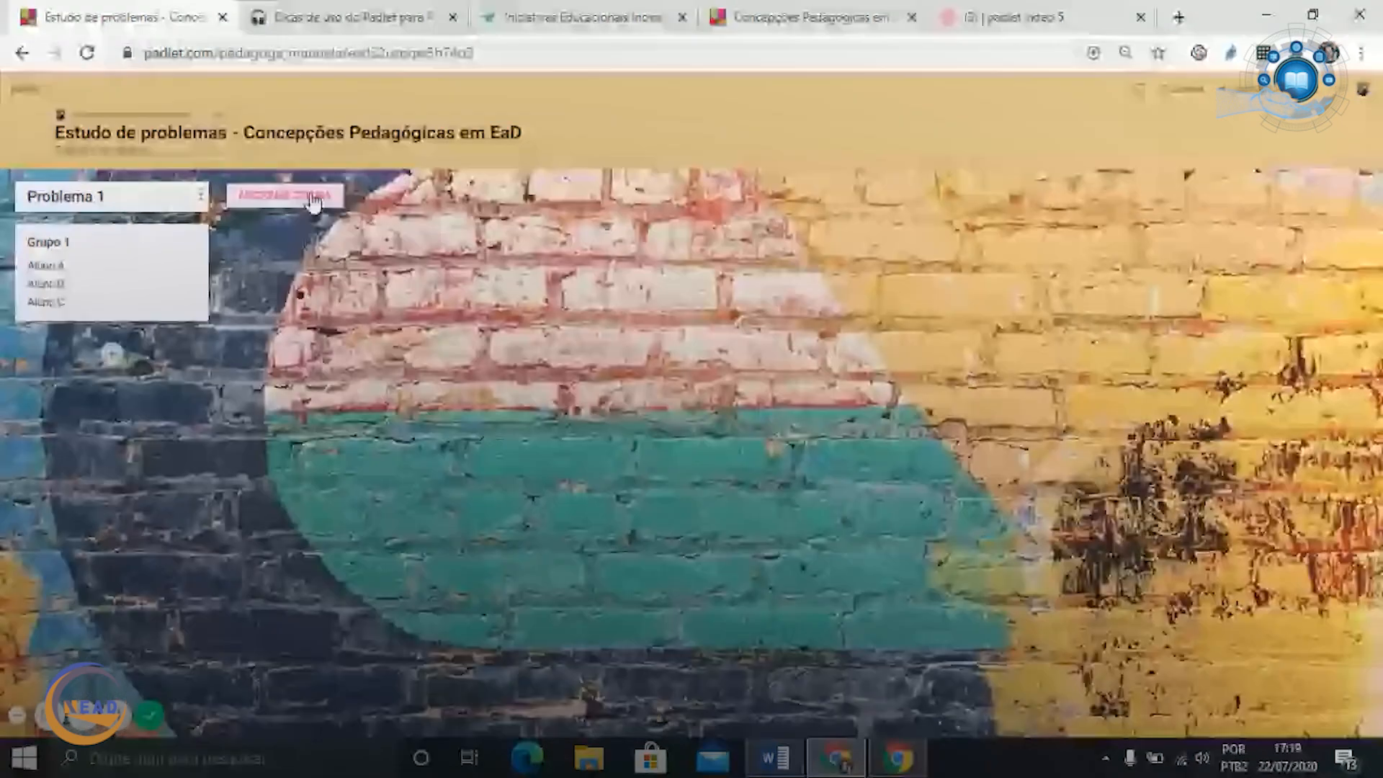
# Add a second column named "Problema 2" and save it
pyautogui.click(313, 201)
pyautogui.write('Problema')
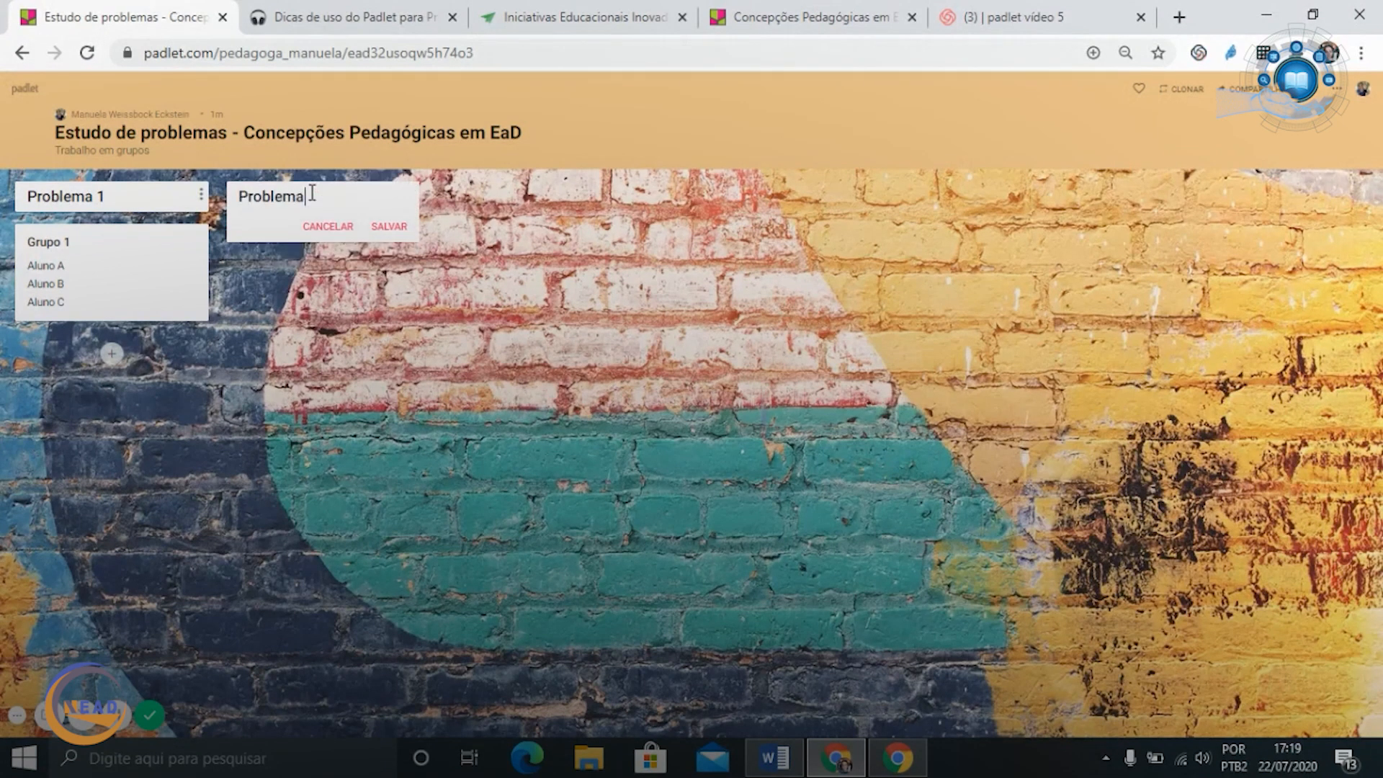
pyautogui.write(' 2')
pyautogui.click(393, 228)
# Add a post titled "Grupo 2" under Problema 2, listing Aluno D, Aluno E and Aluno F on separate lines
pyautogui.click(331, 245)
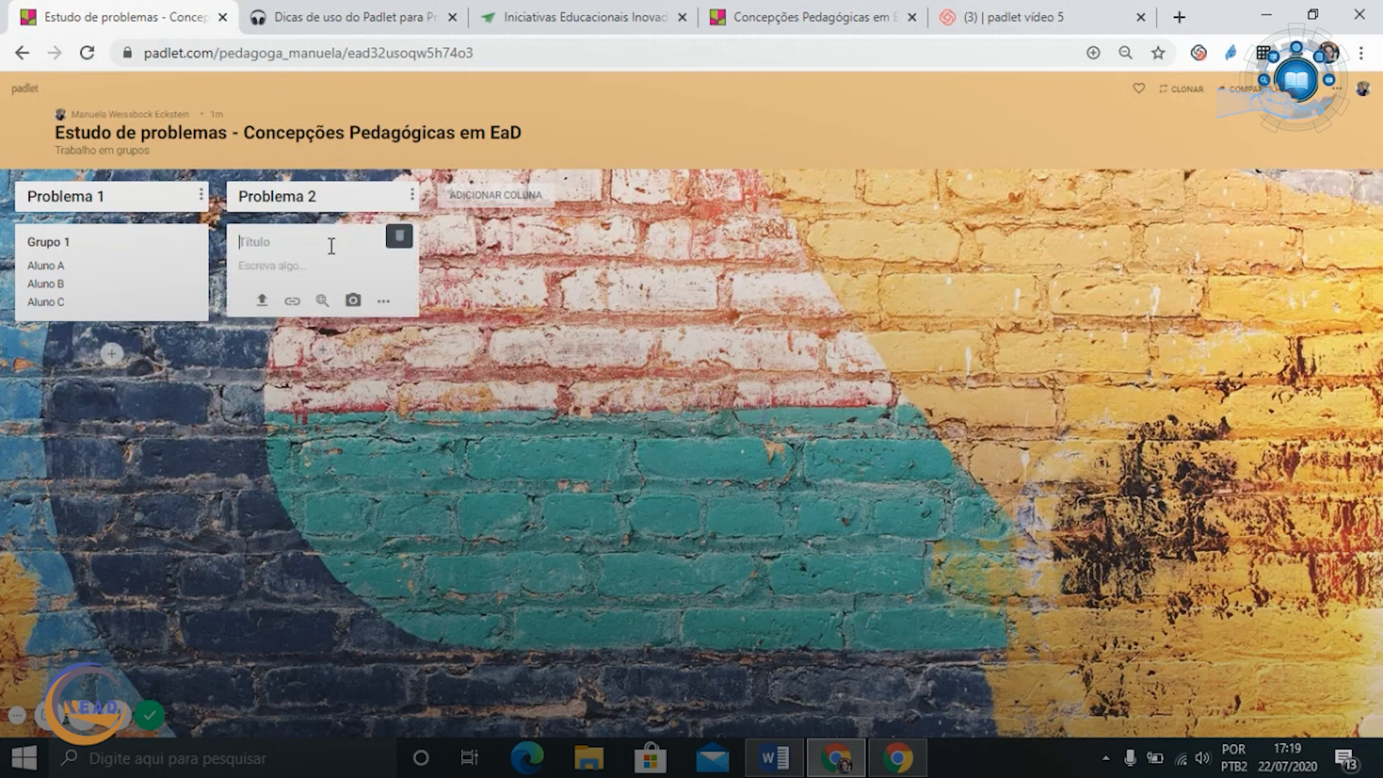
pyautogui.write('Grupo 2')
pyautogui.click(287, 261)
pyautogui.write('Aluno D')
pyautogui.press('Return')
pyautogui.write('Aluno E')
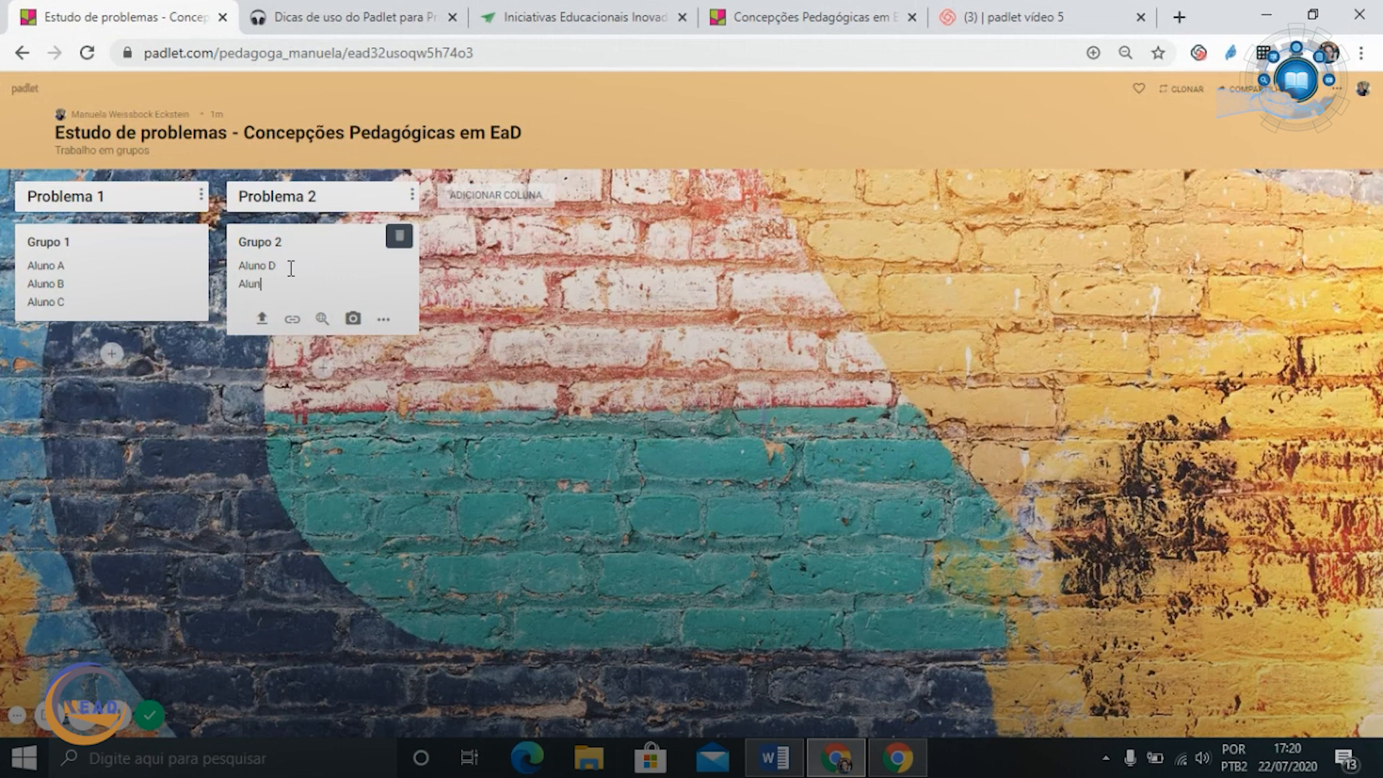
pyautogui.write('Aluno F')
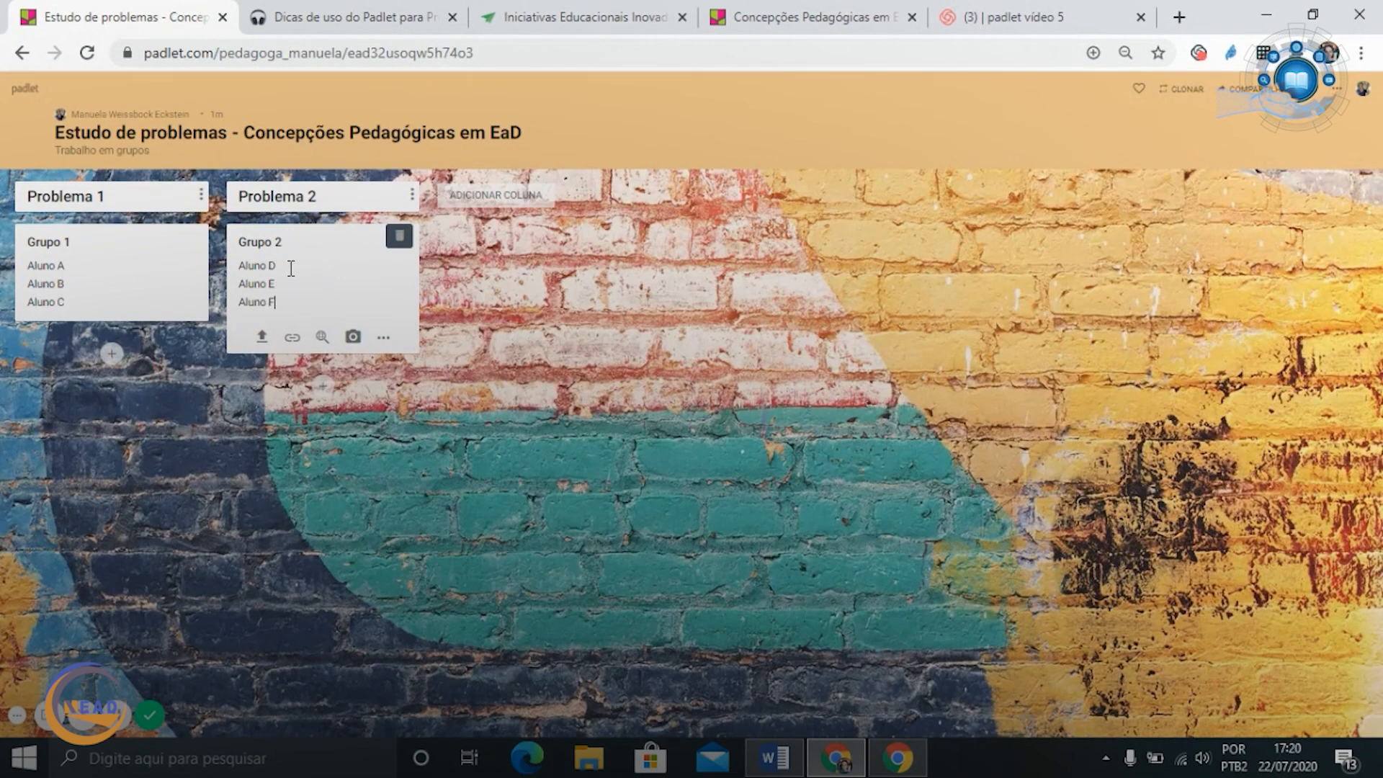
# Add a third column named "Problema 3" and save it
pyautogui.click(508, 193)
pyautogui.write('Prob')
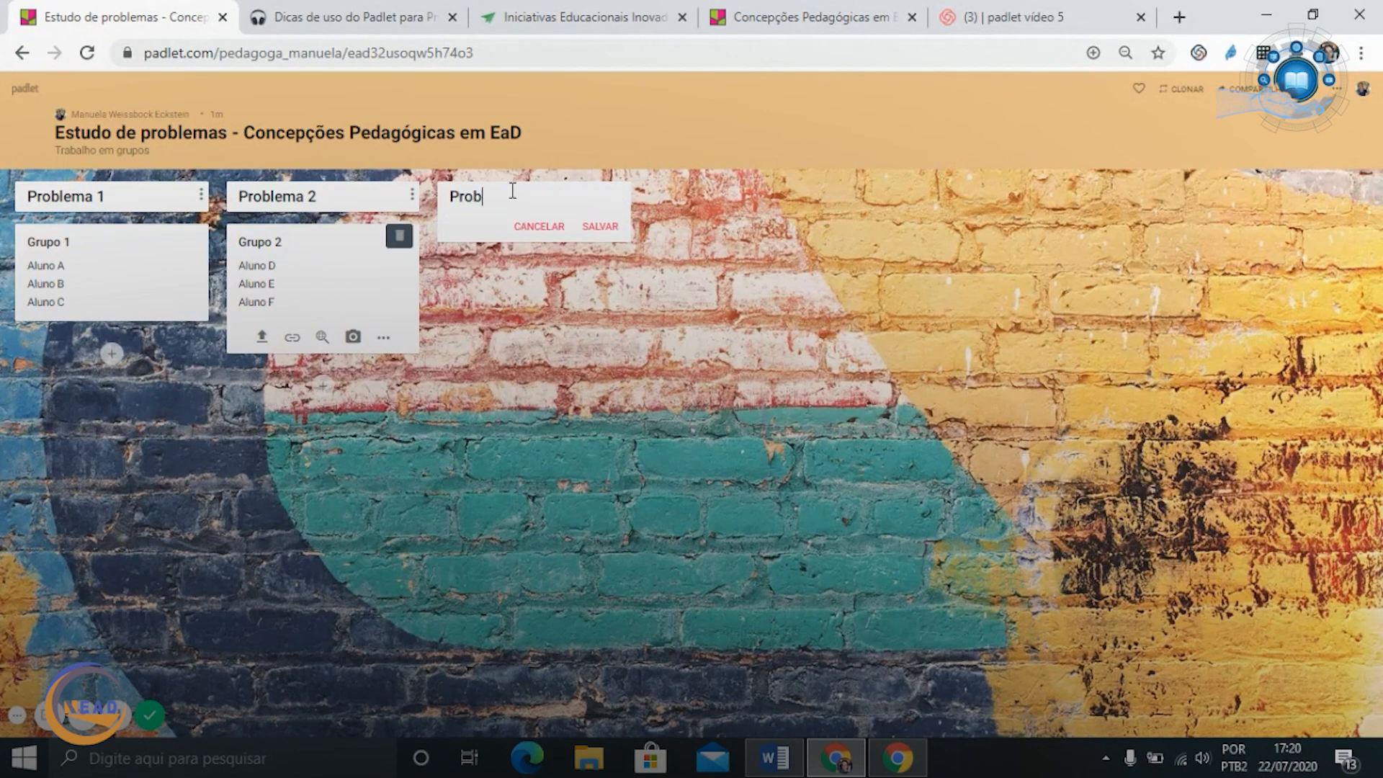
pyautogui.write('lema 3')
pyautogui.click(600, 226)
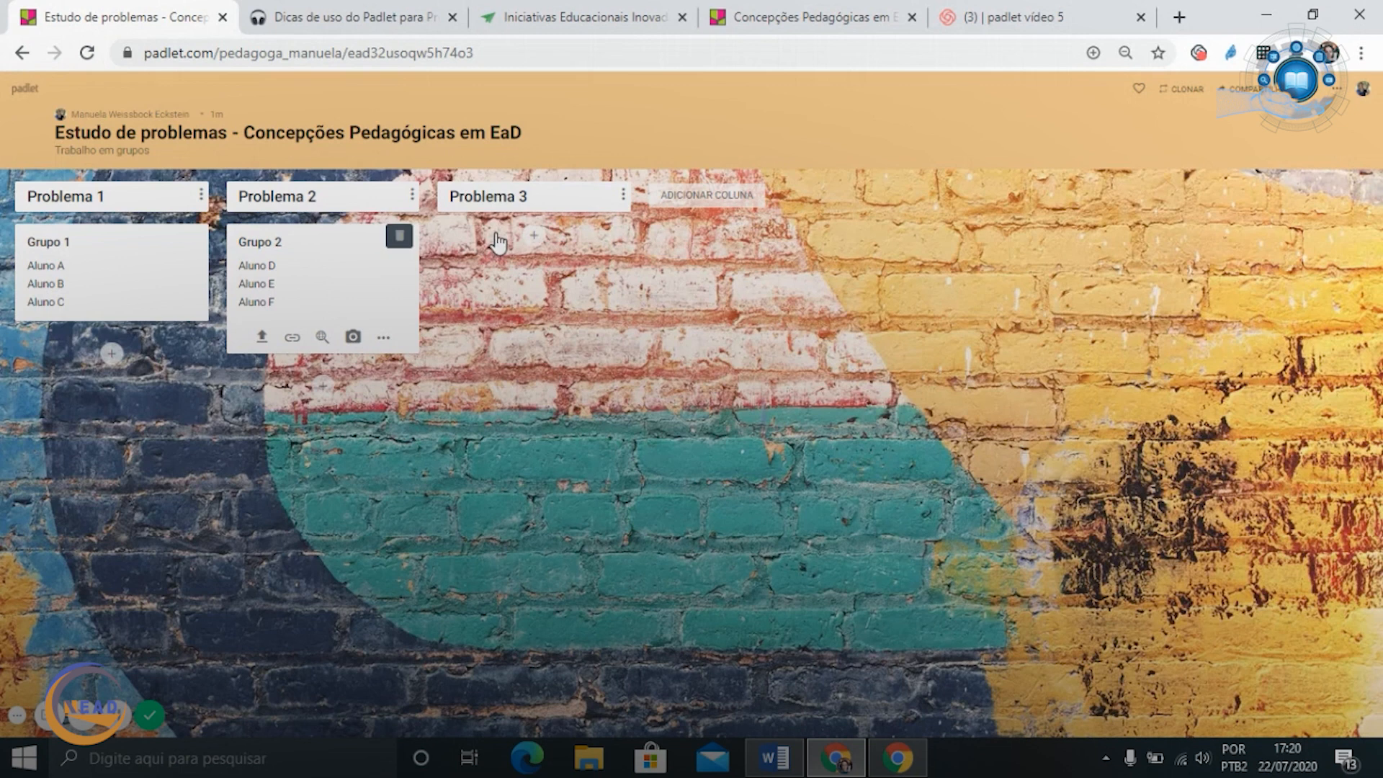
# Add a post titled "Grupo 3" under Problema 3, listing Aluno G, Aluno H and Aluno I on separate lines
pyautogui.click(534, 235)
pyautogui.write('Grupo 3')
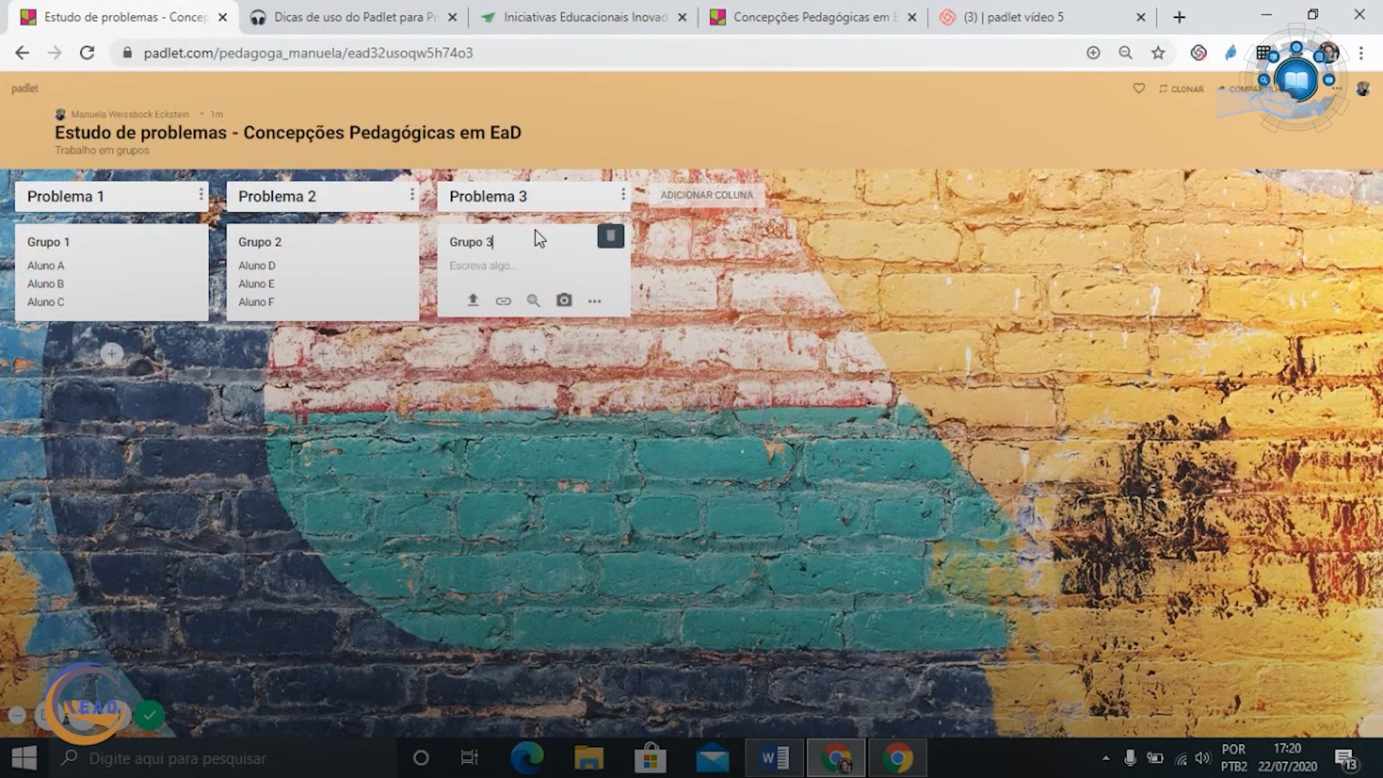
pyautogui.click(505, 265)
pyautogui.write('Aluno G')
pyautogui.press('Return')
pyautogui.write('Al')
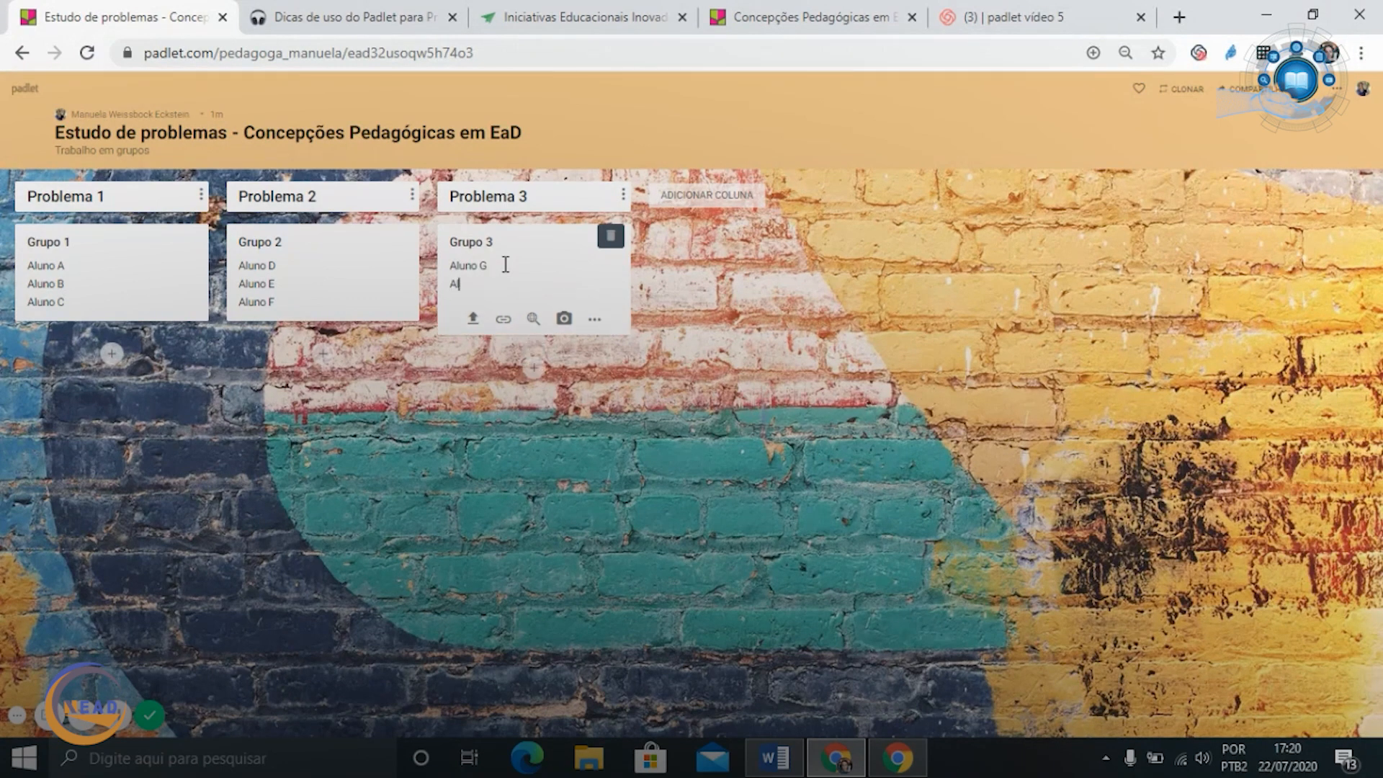
pyautogui.write('uno H')
pyautogui.press('Return')
pyautogui.write('Aluno')
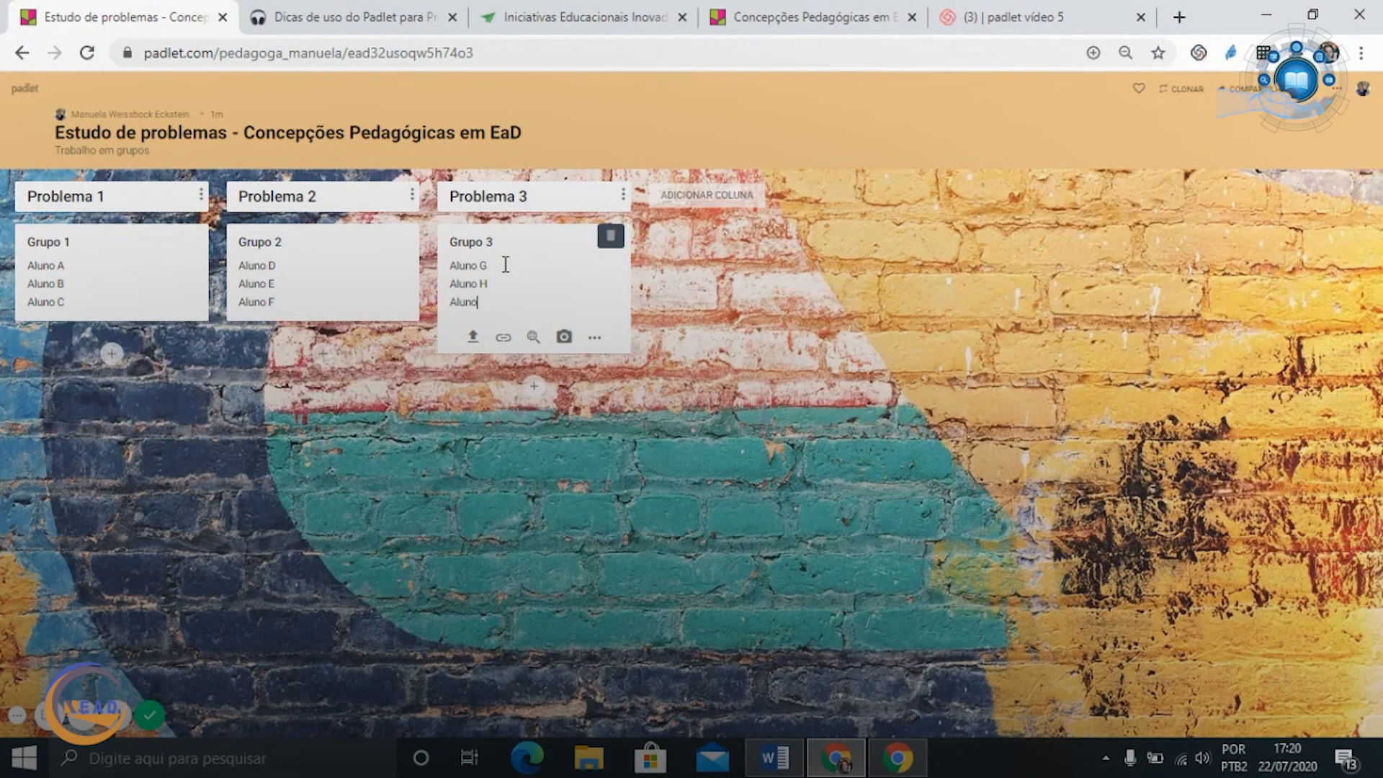
pyautogui.click(447, 423)
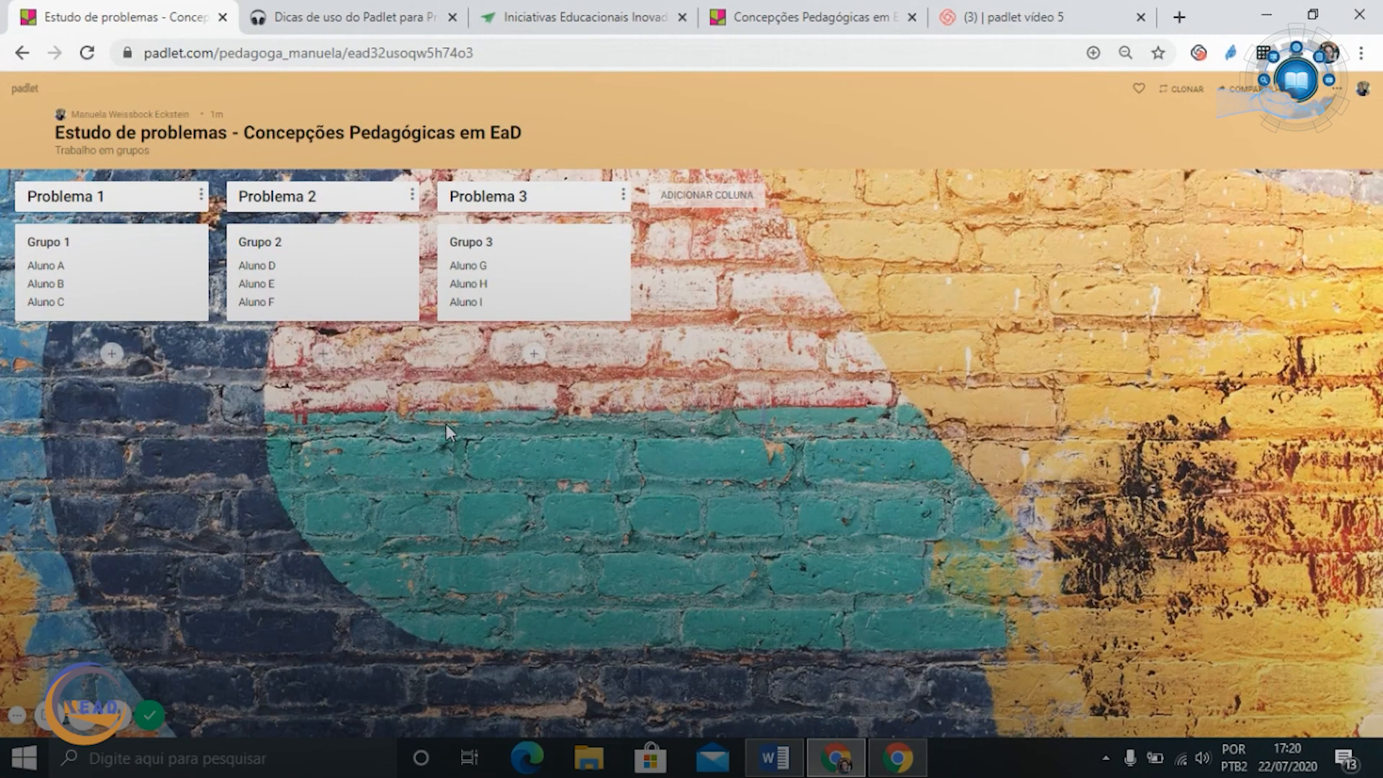
# Add a "Problema 1" post below Grupo 1 reading "ascoahsikcbkajbc" and, on a new line, "E responda o seguinte problema: xciadhscabjcsbaj"
pyautogui.click(112, 355)
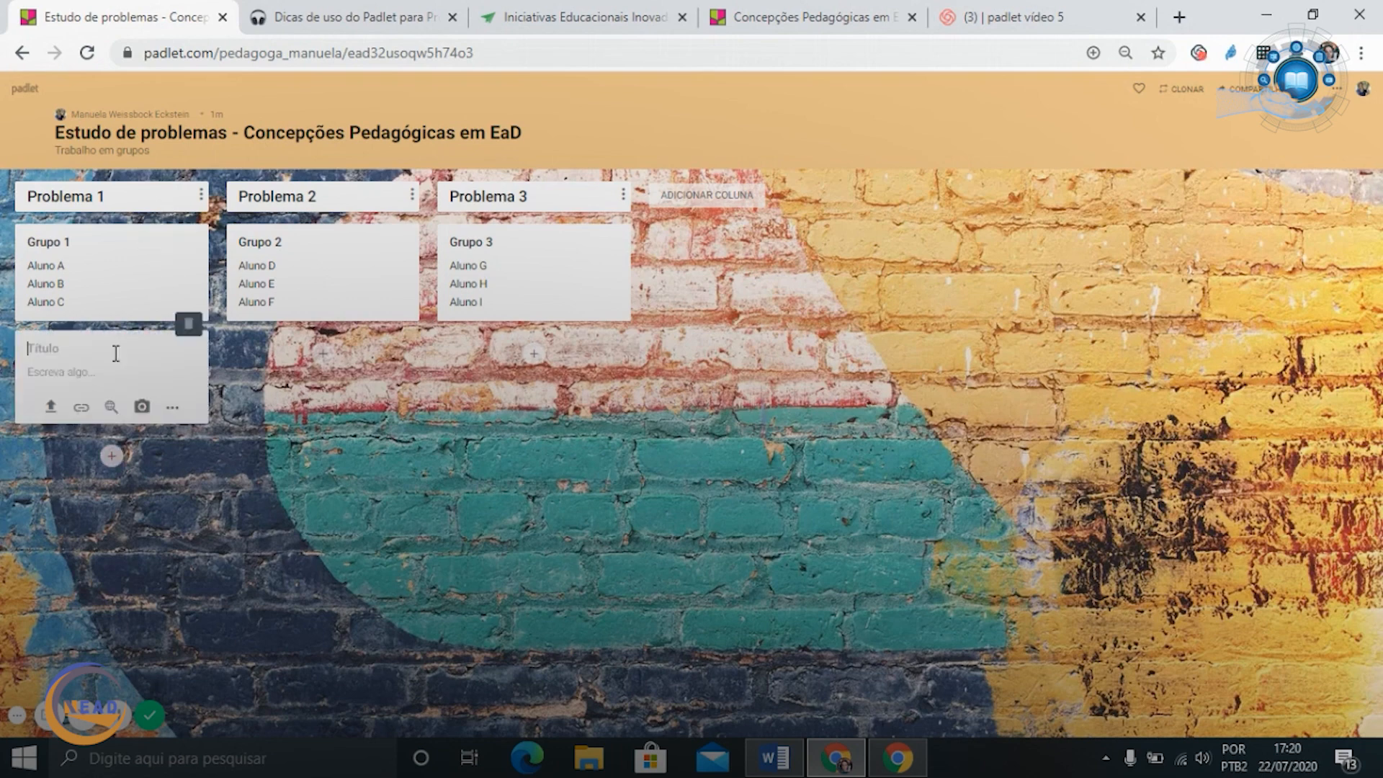
pyautogui.write('Problema 1')
pyautogui.click(115, 368)
pyautogui.write('ascoahsikcbkajbc')
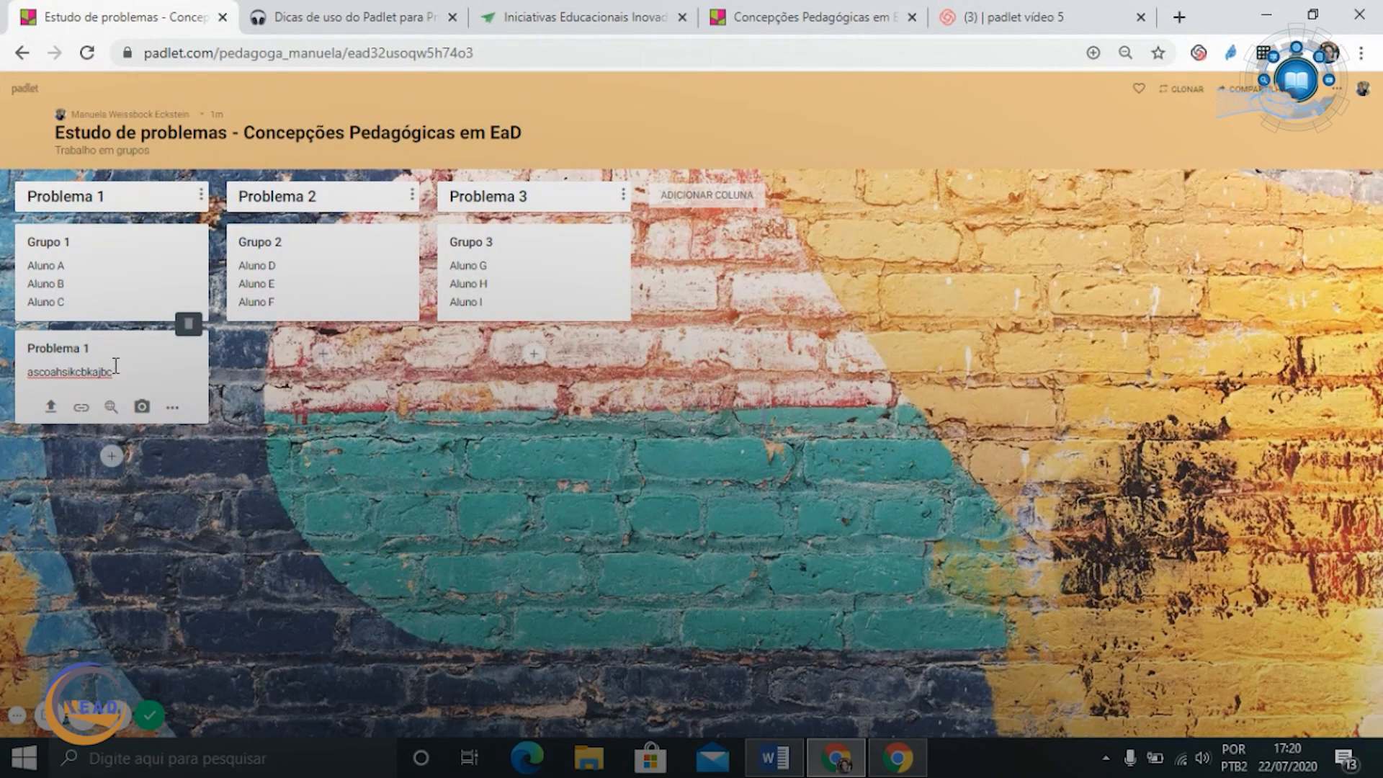
pyautogui.press('Return')
pyautogui.write('E re')
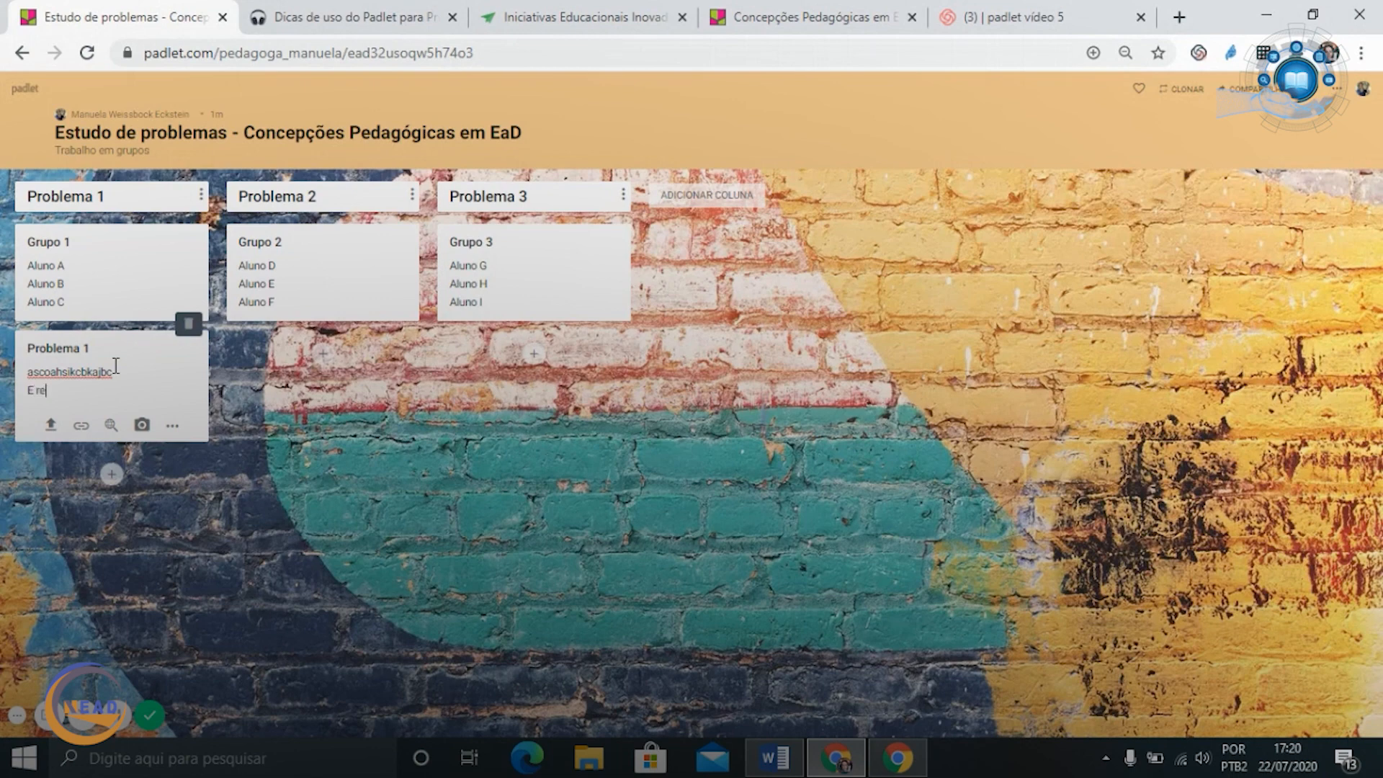
pyautogui.write('sponda o seguinte problema: xciadhscabjcsbaj')
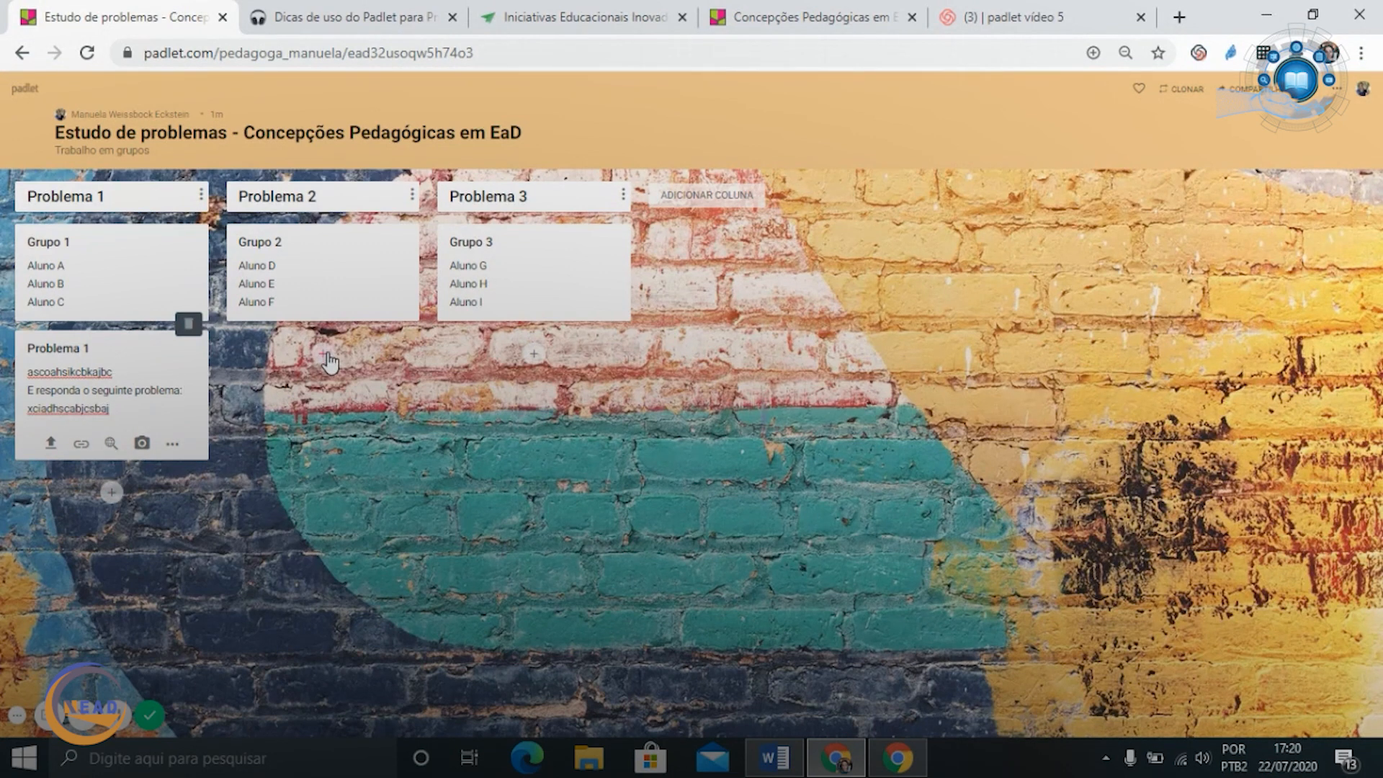
# Add a "Problema 2" post below Grupo 2 reading "A partir da tabela indicada, responda o seguinte problema: xuyasfcvaschj"
pyautogui.click(323, 353)
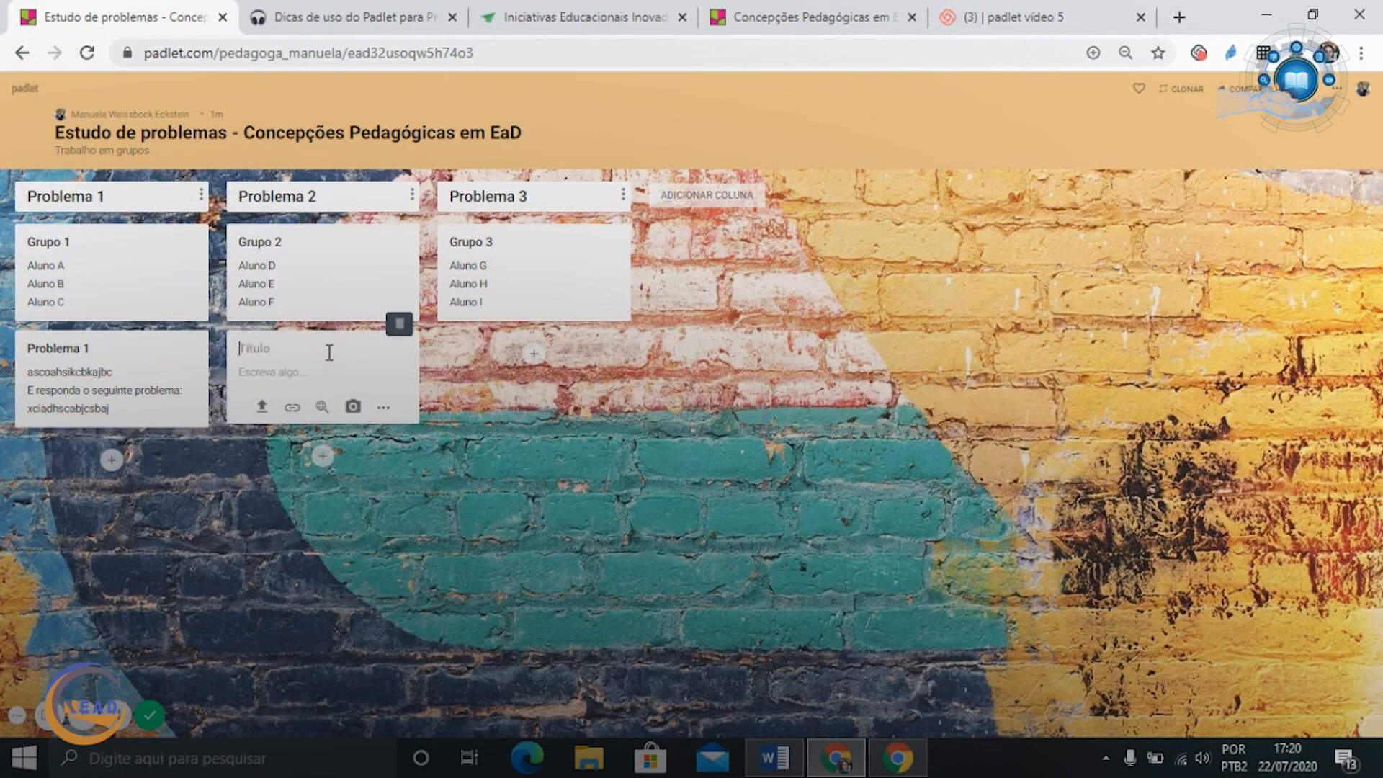
pyautogui.write('Problema 2')
pyautogui.click(327, 372)
pyautogui.write('A partir da tabela indicada, res')
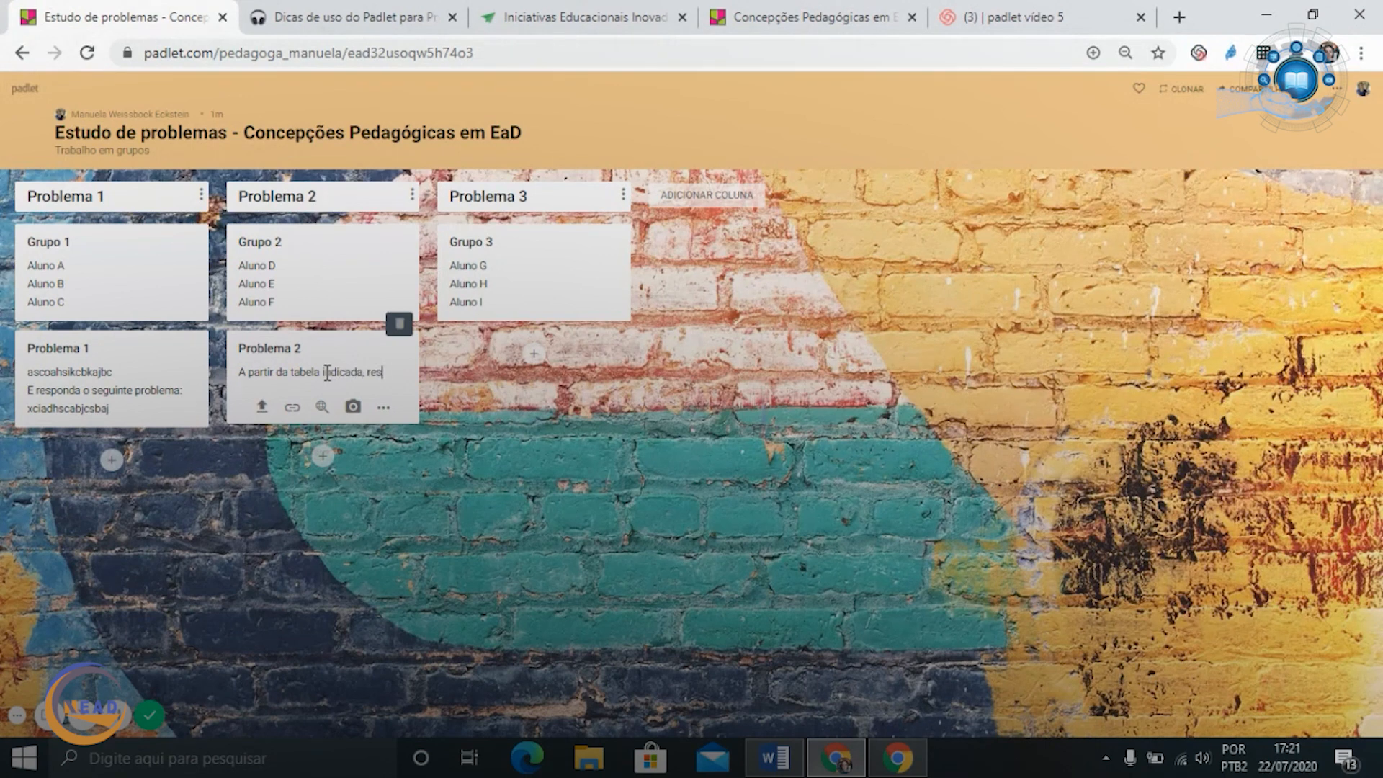
pyautogui.write('ponda o seguint')
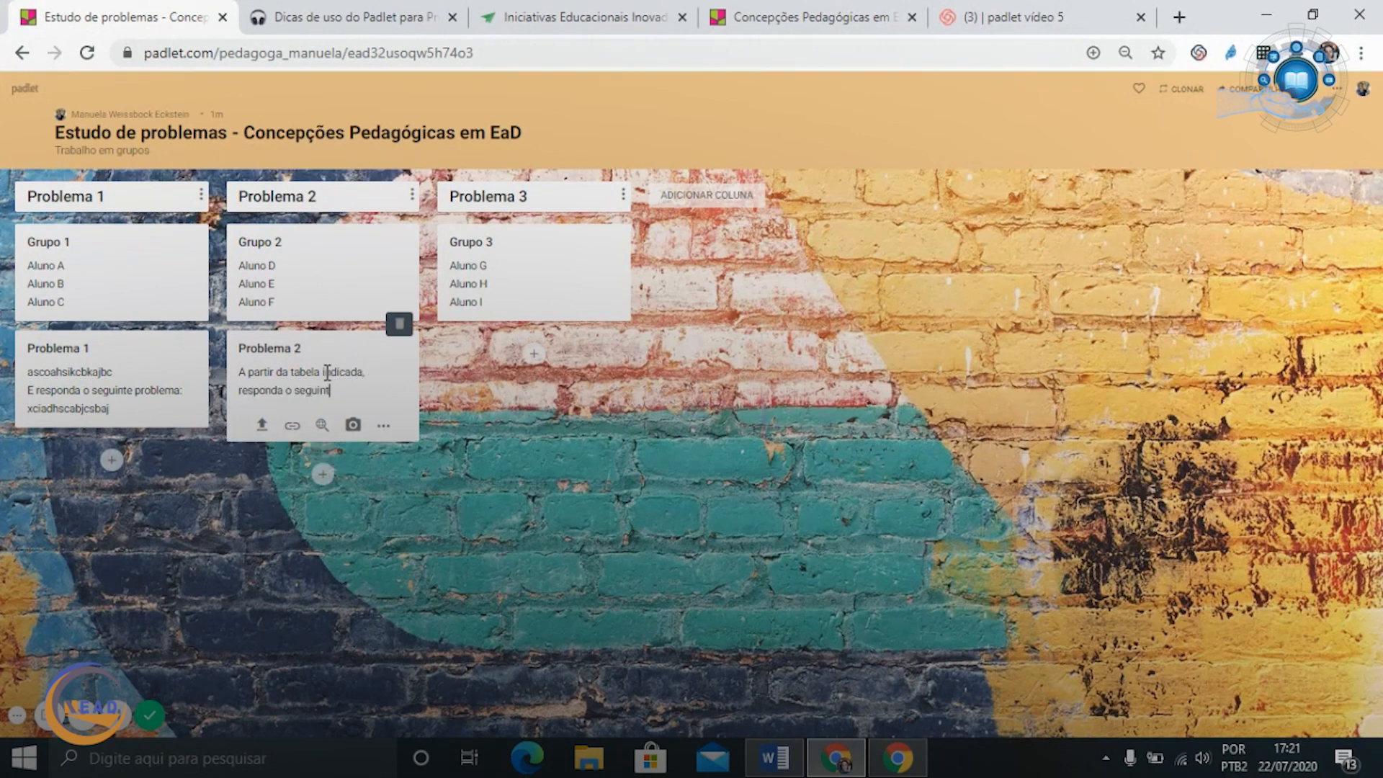
pyautogui.write('e problema: xuyasfcvaschj')
pyautogui.click(490, 481)
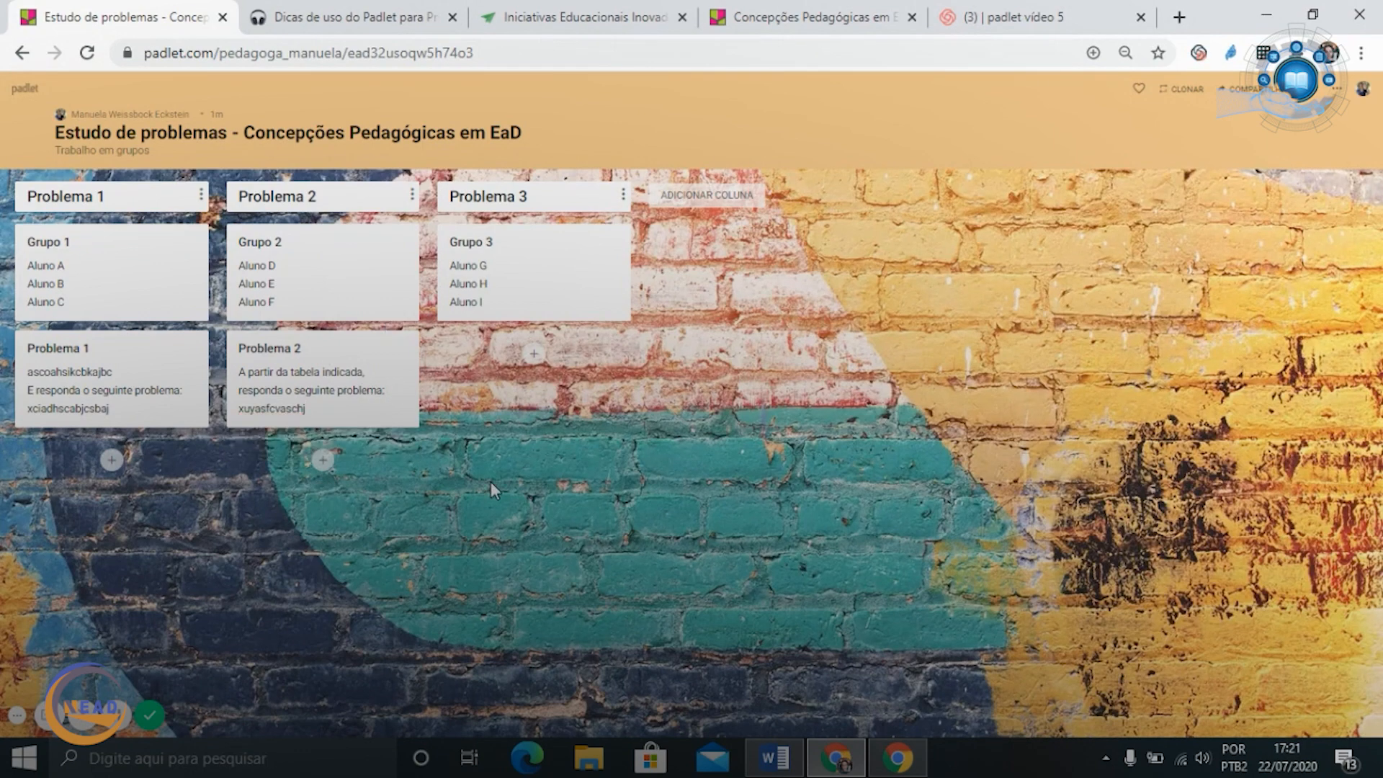
# Add a "Problema 3" post below Grupo 3 reading "A partir do áudio indicado, responda a seguinte pergunta:" with "aiscgiuasguc" on a new line
pyautogui.click(533, 355)
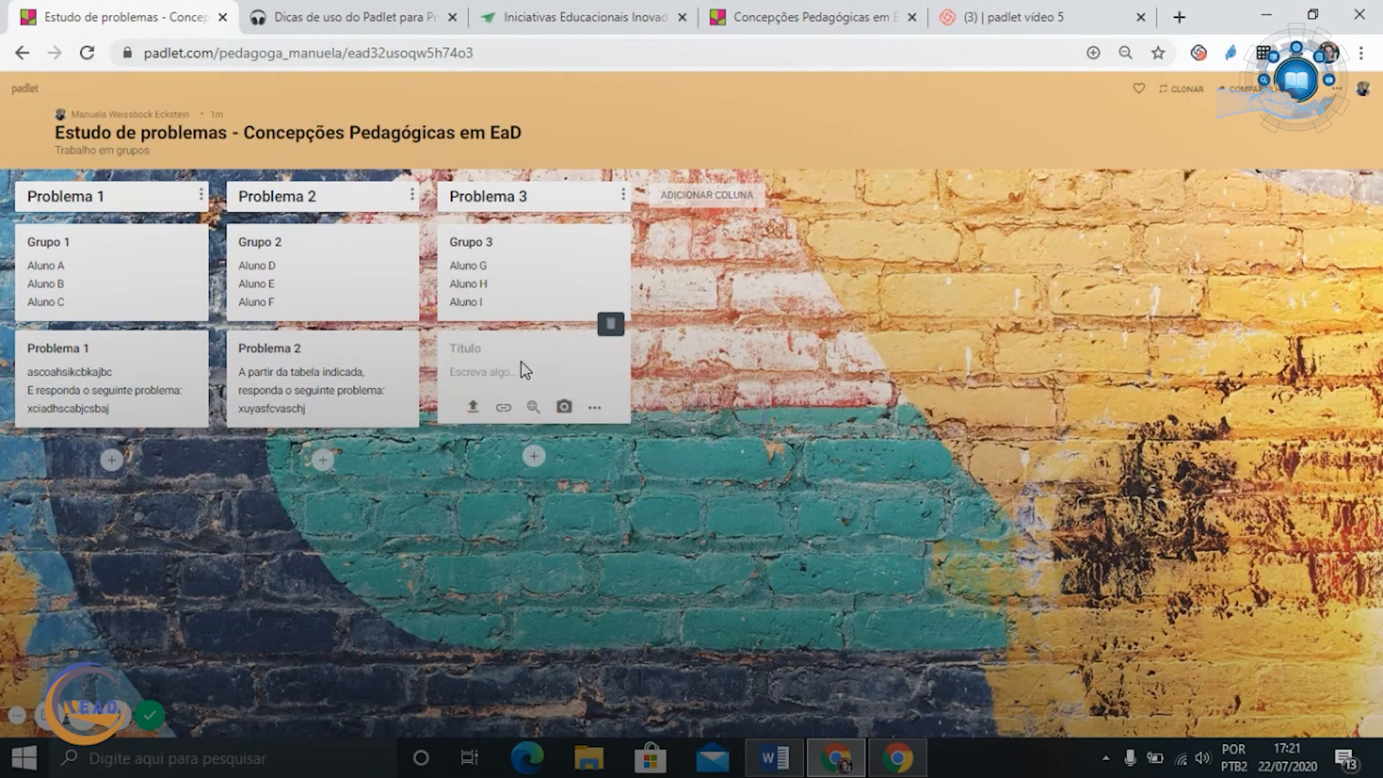
pyautogui.write('Problema 3')
pyautogui.click(522, 374)
pyautogui.write('A partir do a')
pyautogui.write('udi')
pyautogui.press('BackSpace')
pyautogui.press('BackSpace')
pyautogui.press('BackSpace')
pyautogui.press('BackSpace')
pyautogui.write('áudio indicado, responda a s')
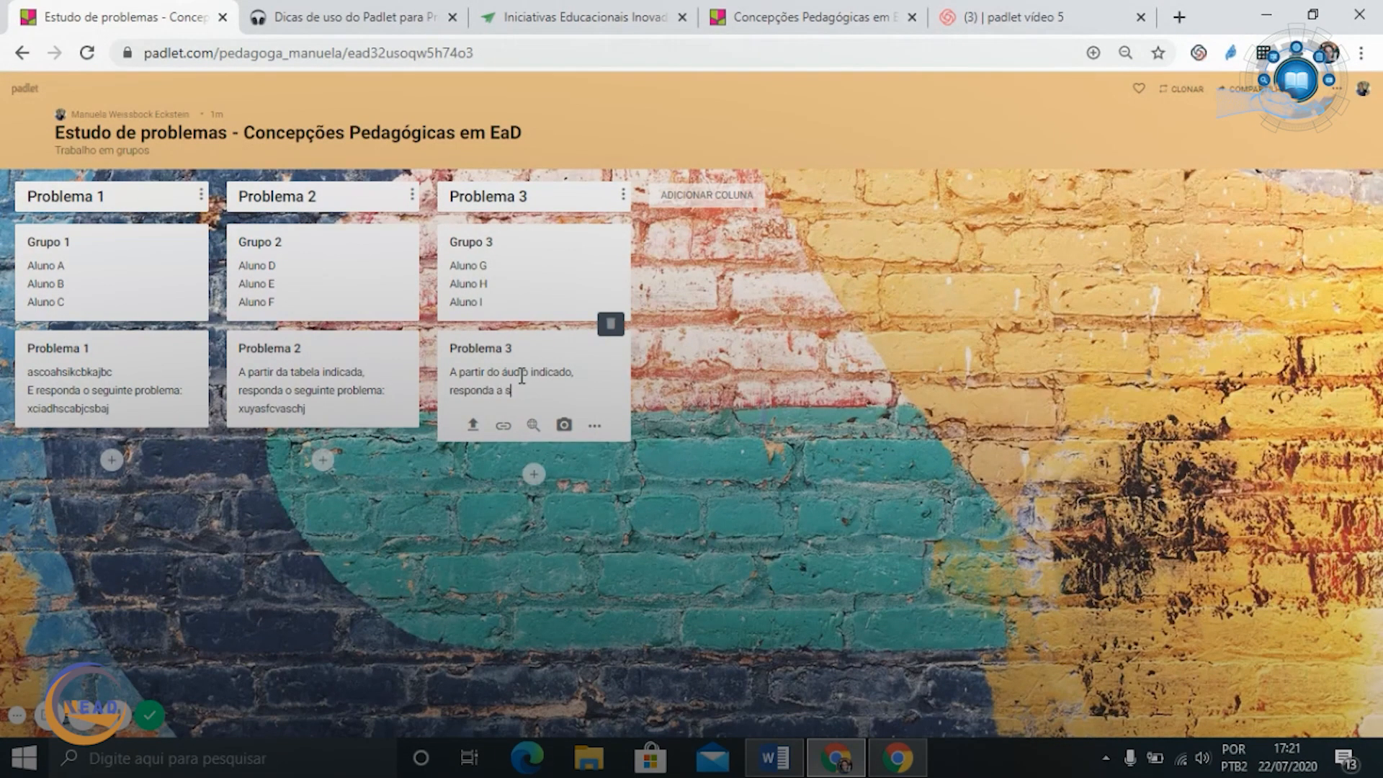
pyautogui.write('eguinte pergunta:')
pyautogui.press('Return')
pyautogui.write('aiscgiuasguc')
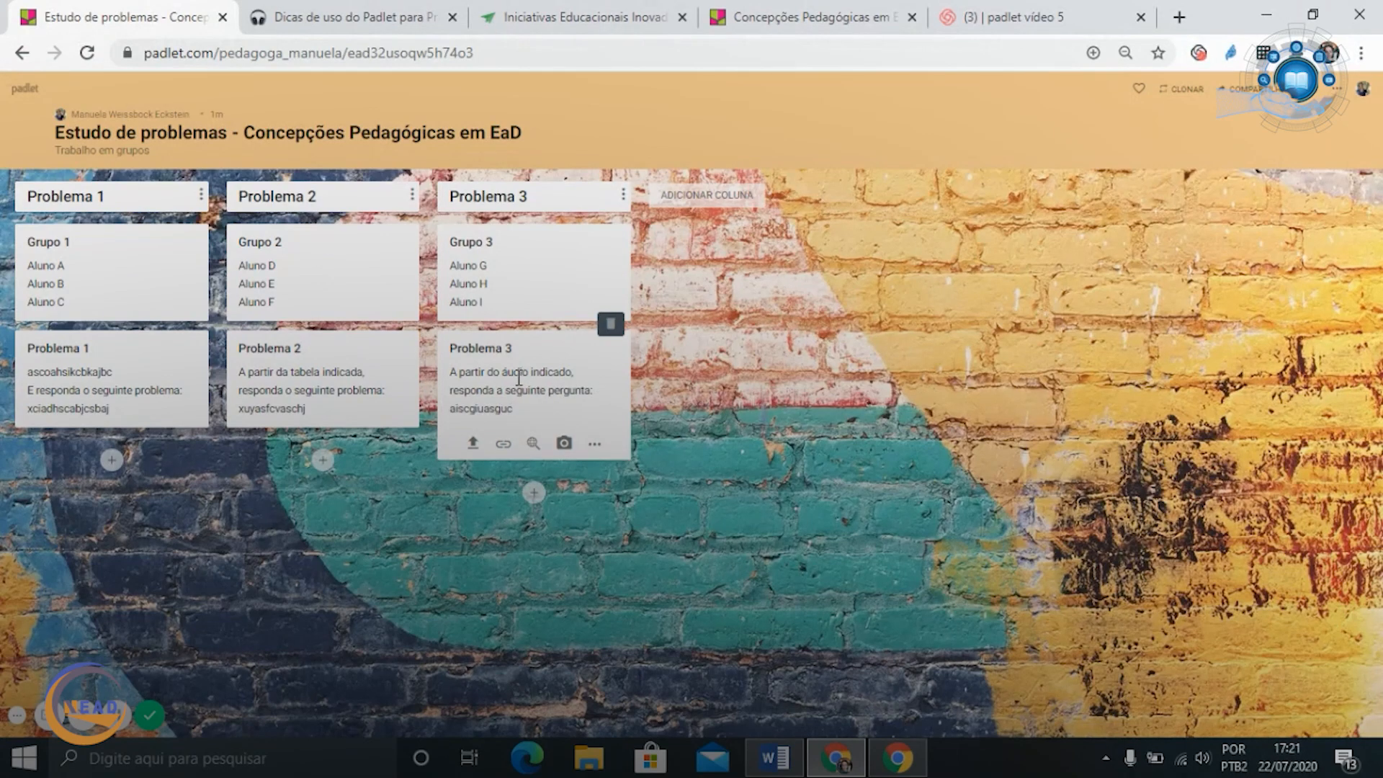
pyautogui.click(232, 597)
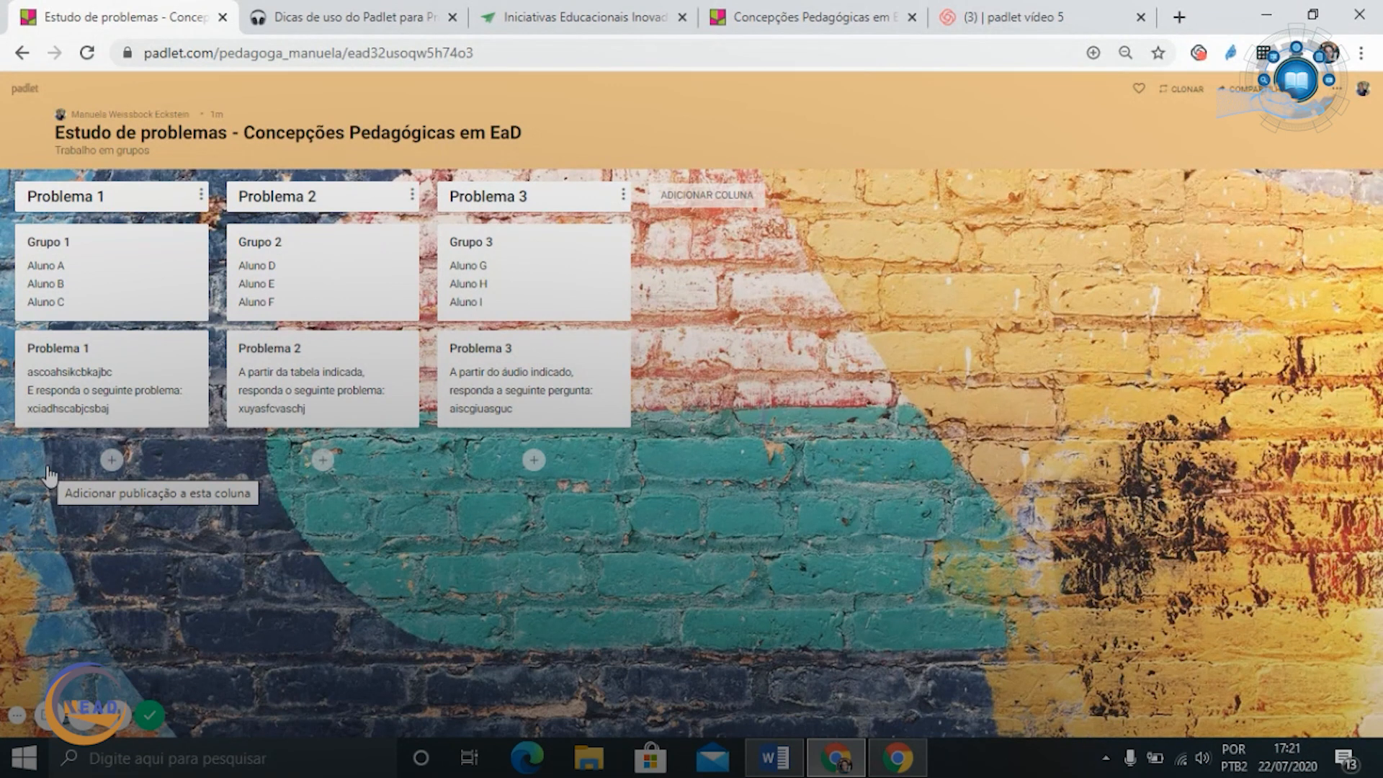
# Open Gmail in a new browser tab and go from there to Google Drive
pyautogui.click(1180, 17)
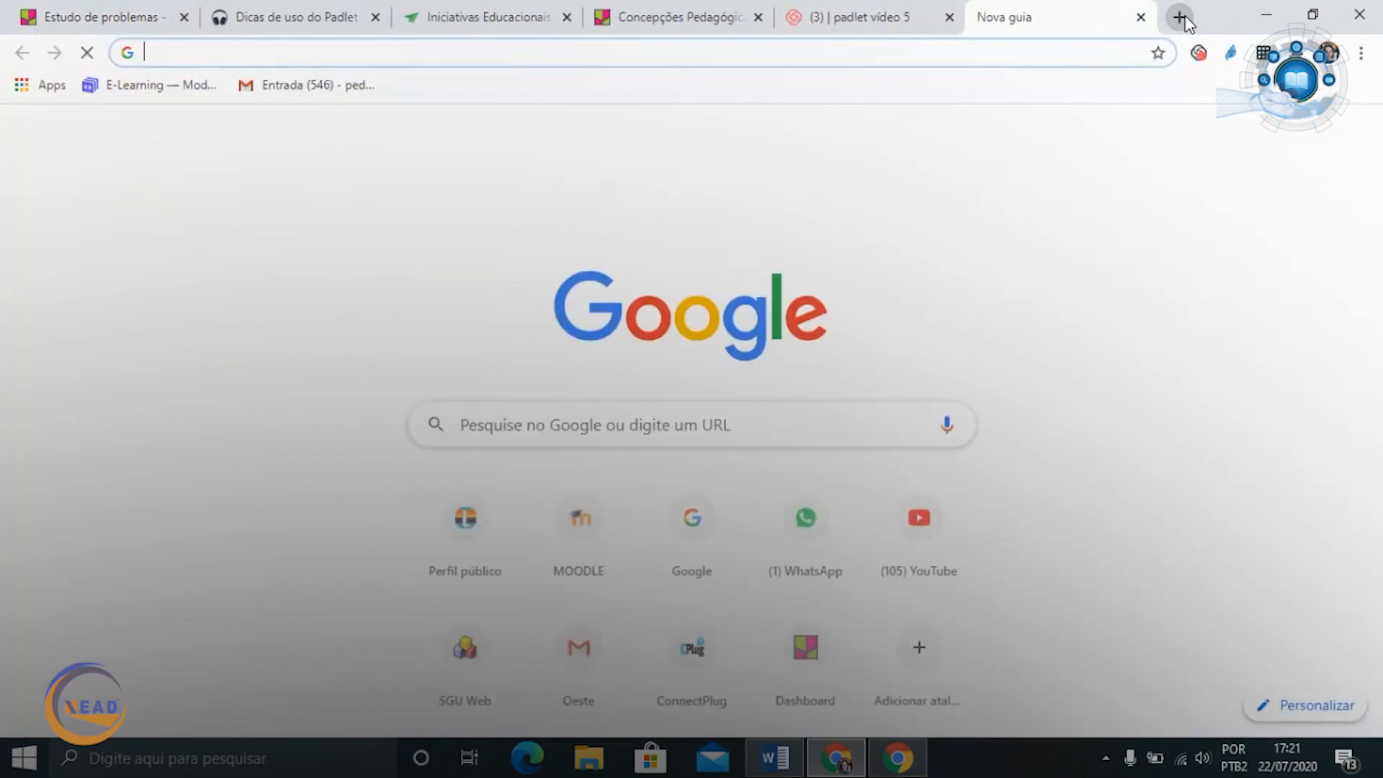
pyautogui.write('gmail')
pyautogui.press('Return')
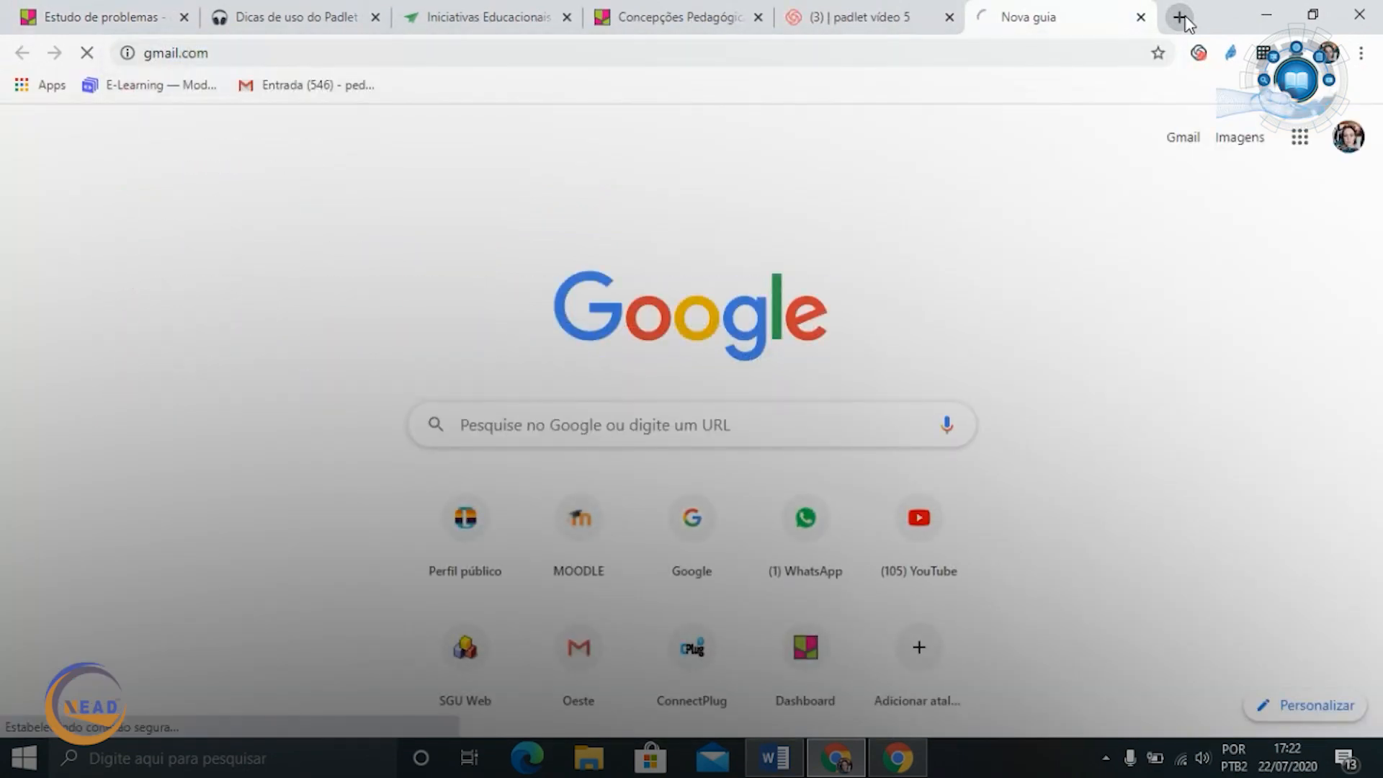
pyautogui.click(47, 19)
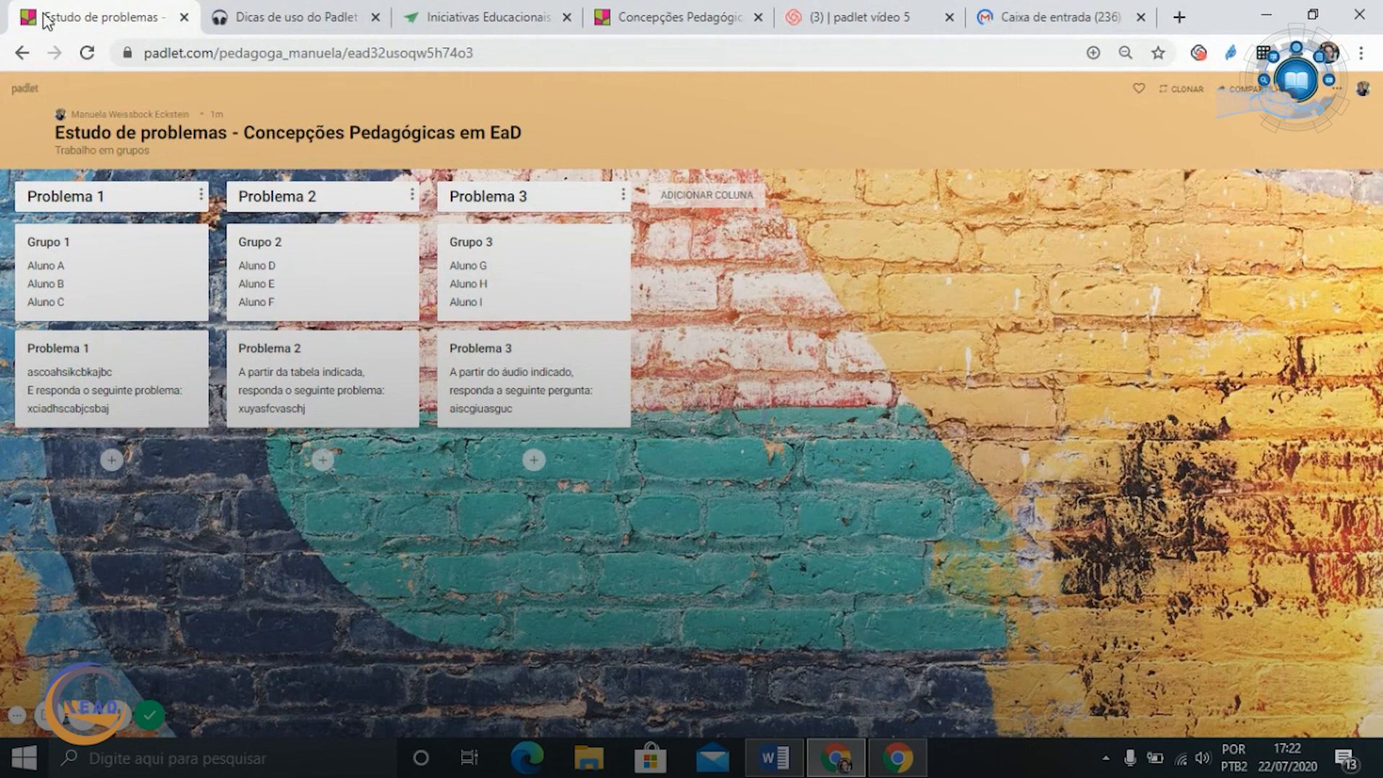
pyautogui.click(984, 27)
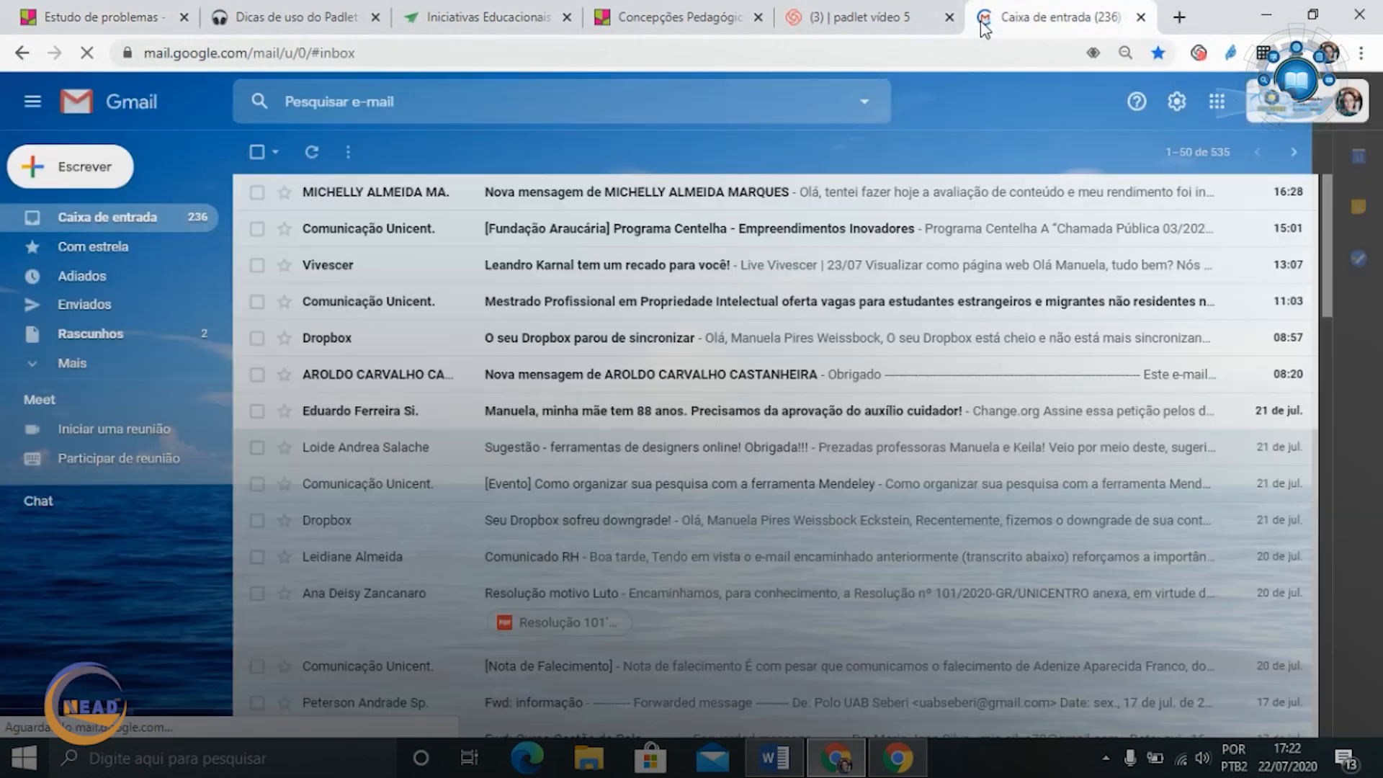
pyautogui.click(1212, 108)
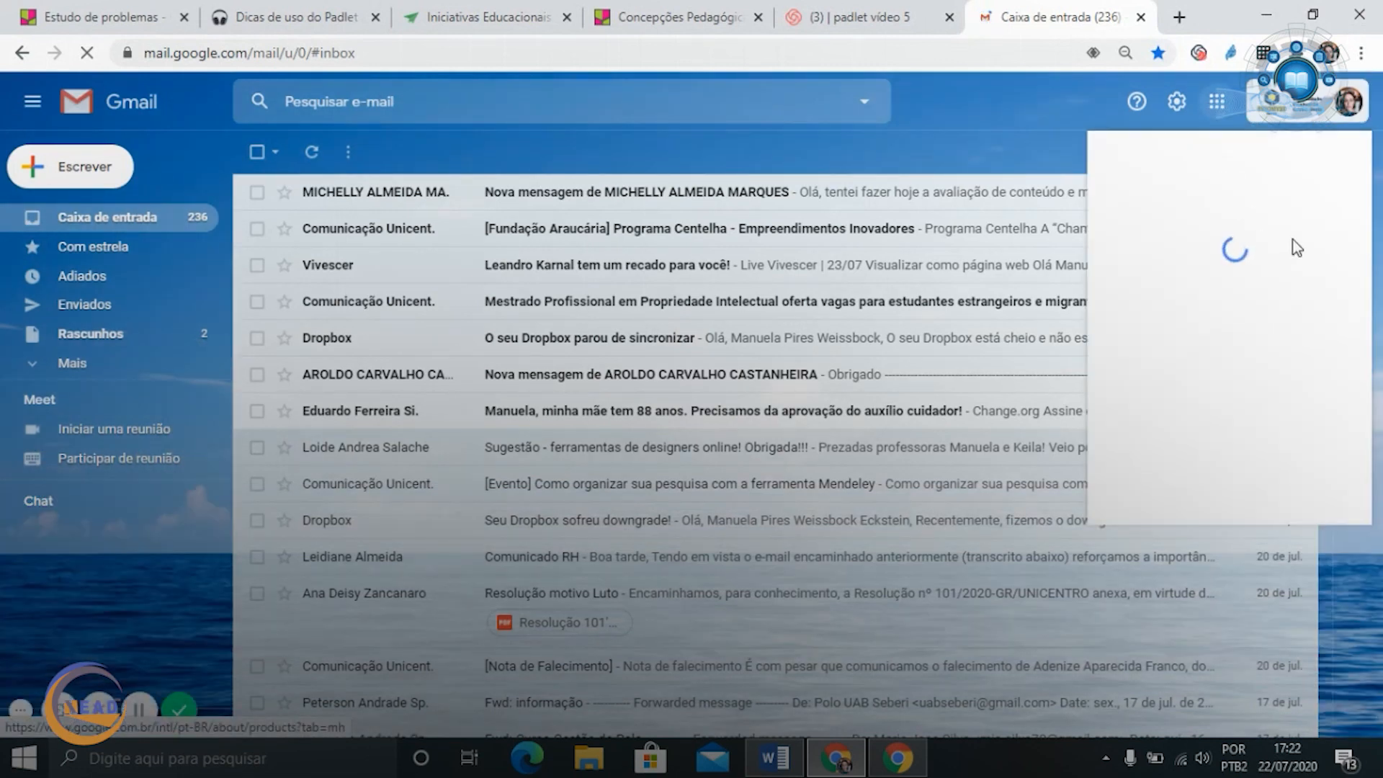
pyautogui.click(1309, 193)
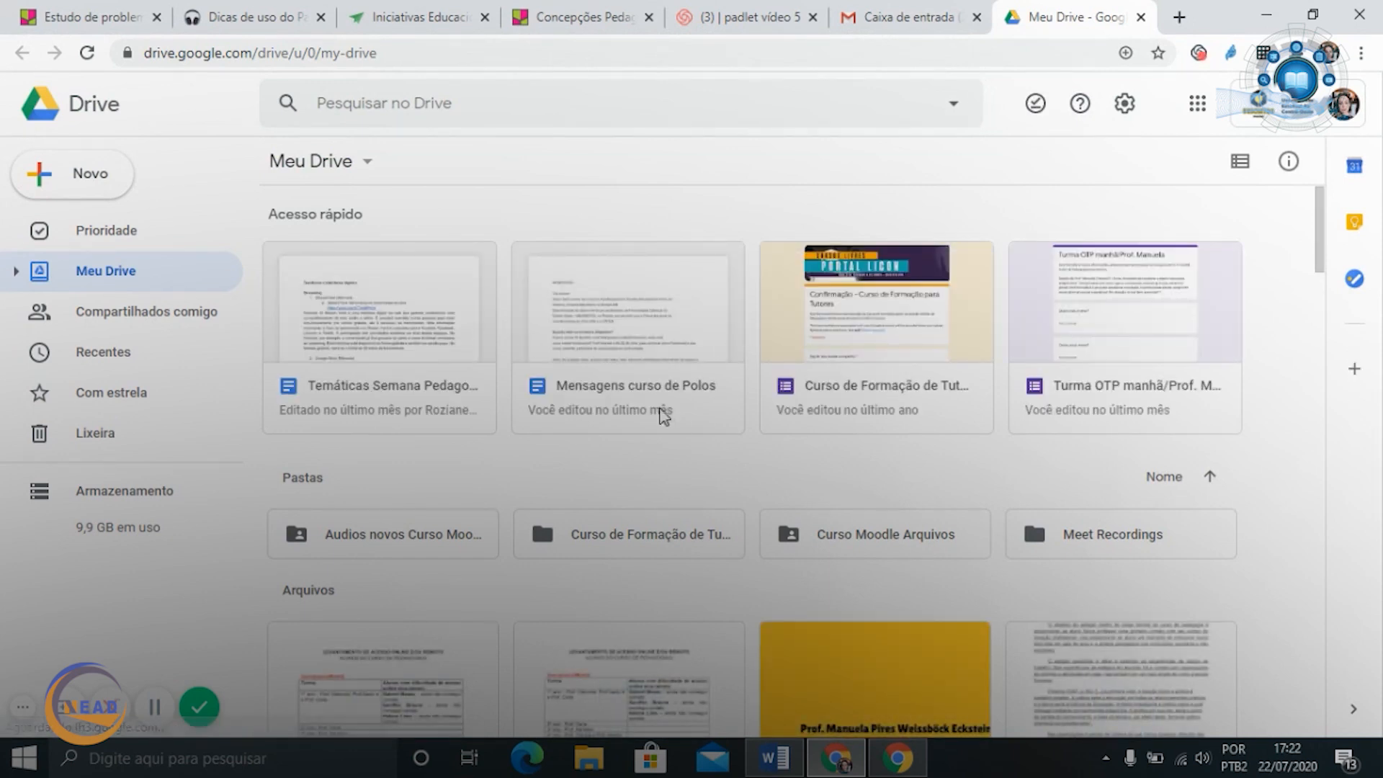
# Create a new blank Google Docs document in My Drive
pyautogui.scroll(-3, 1070, 616)
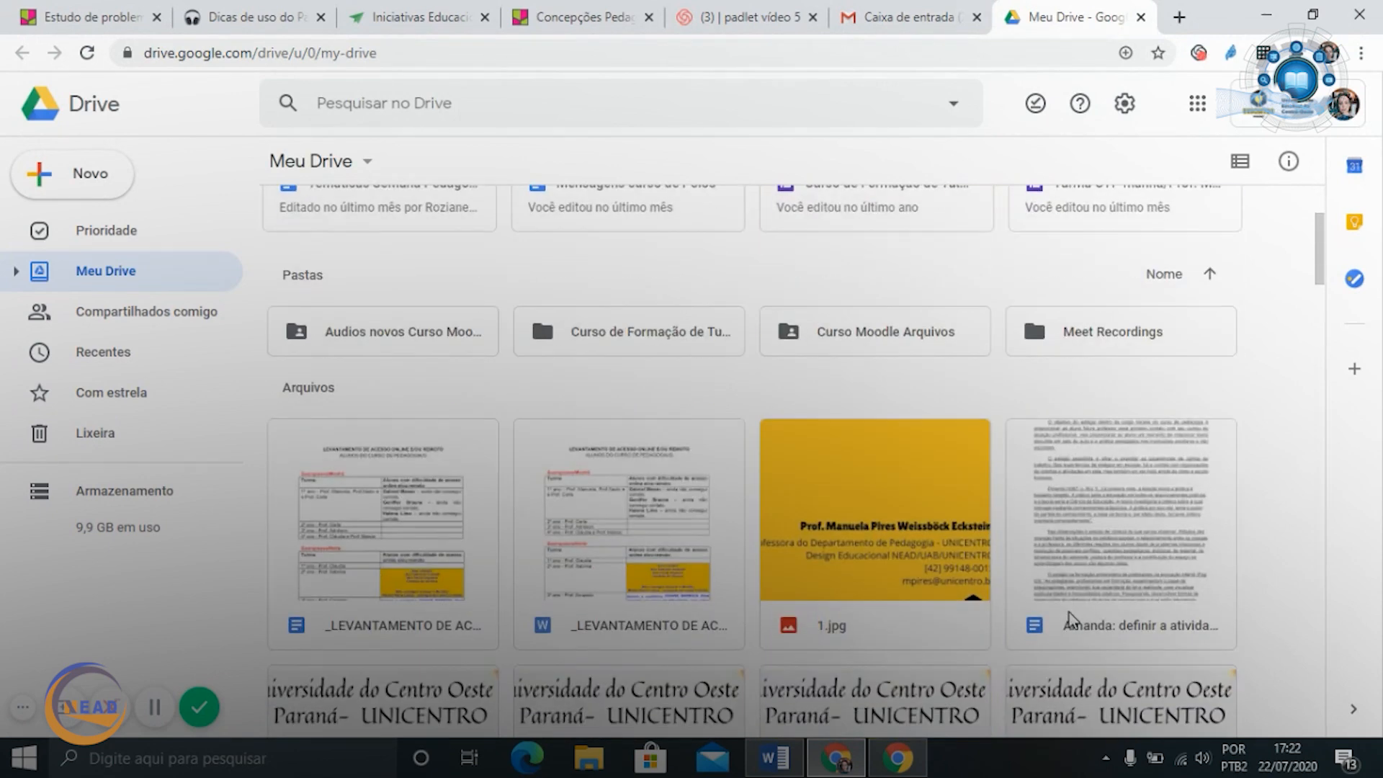
pyautogui.scroll(3, 1069, 613)
pyautogui.click(90, 175)
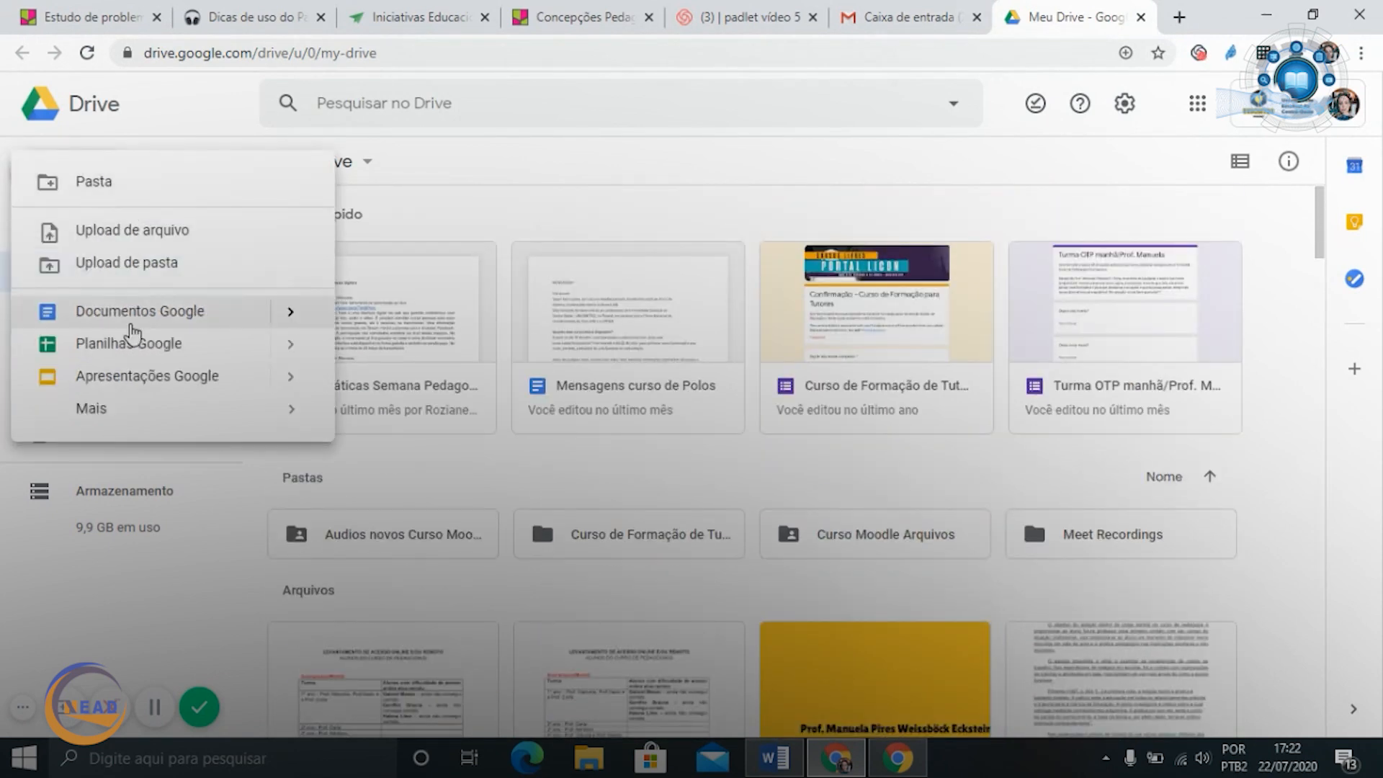
pyautogui.click(131, 314)
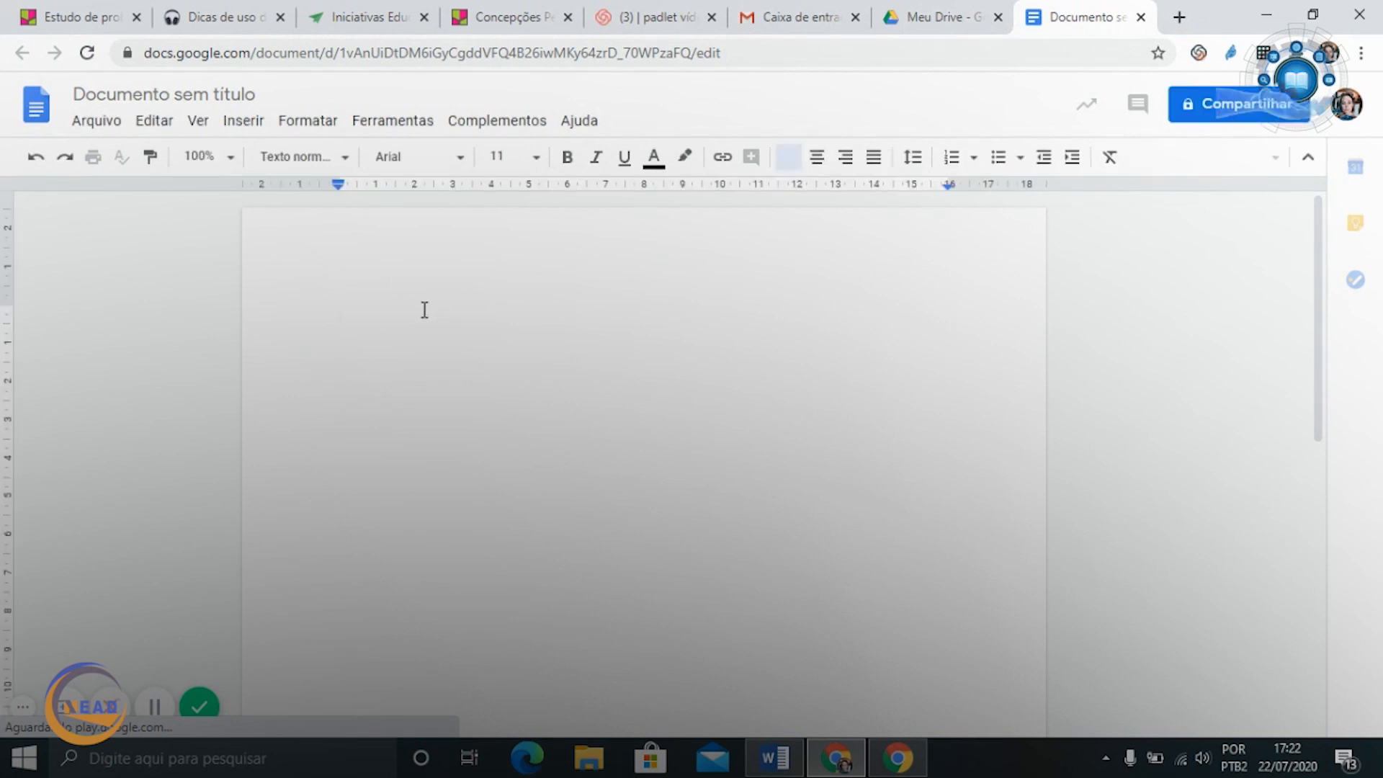
# Rename the untitled document as "Resposta ao problema 1"
pyautogui.click(244, 90)
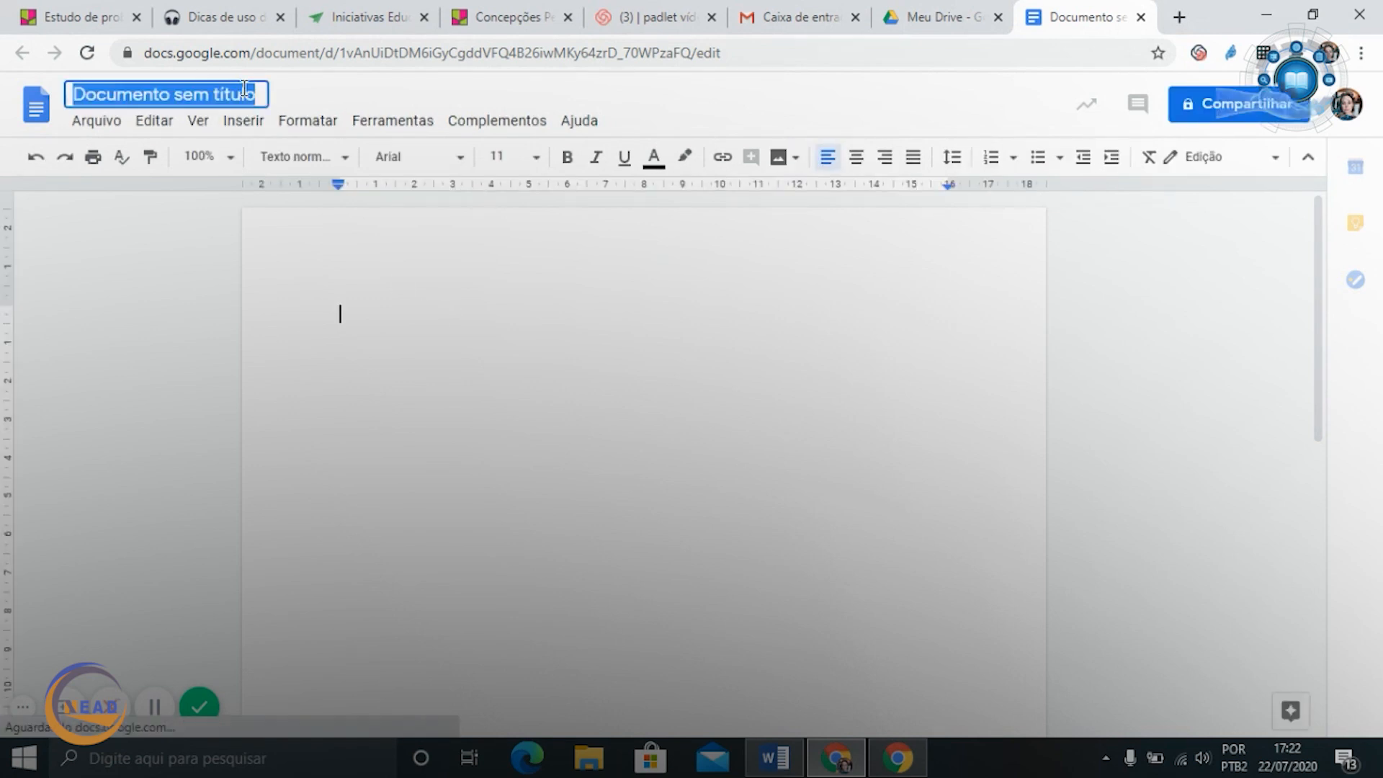
pyautogui.press('BackSpace')
pyautogui.write('Respo')
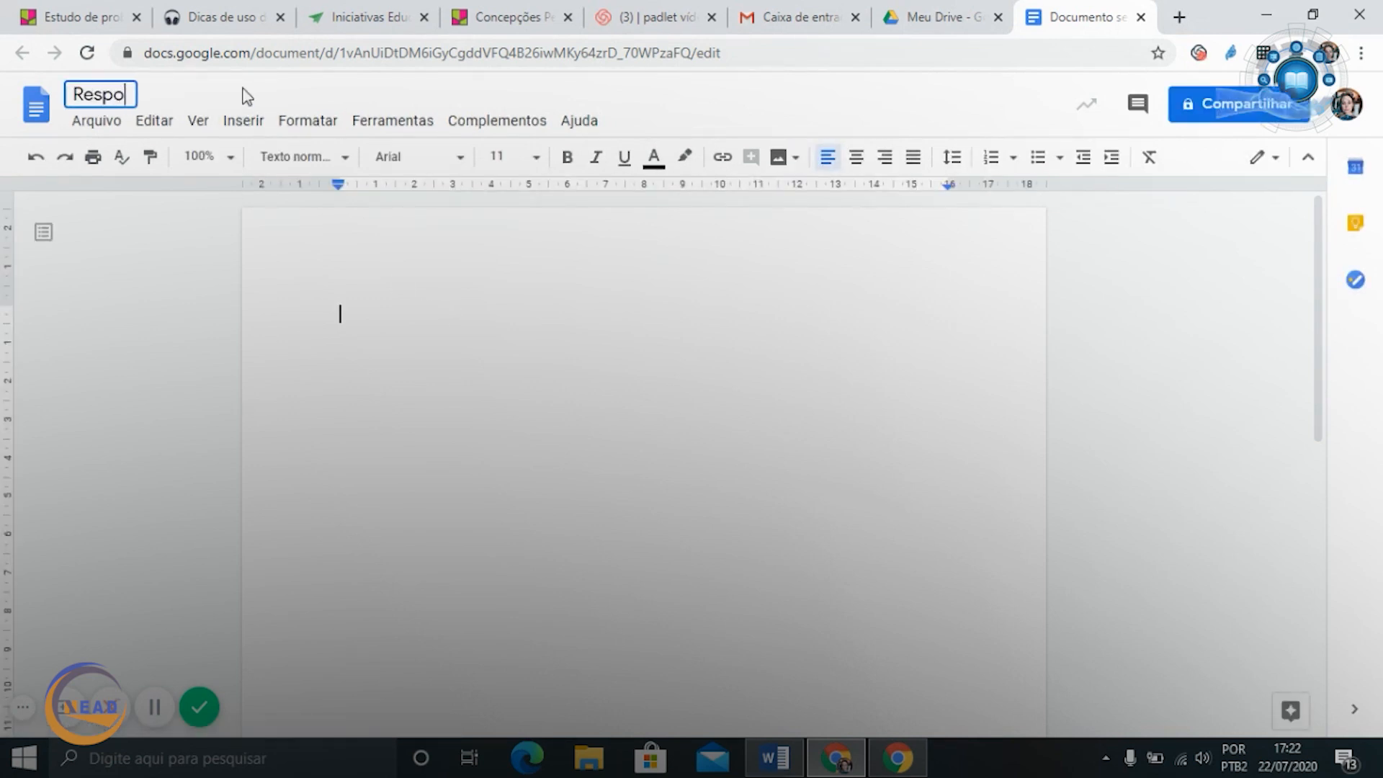
pyautogui.write('sta ao probelma')
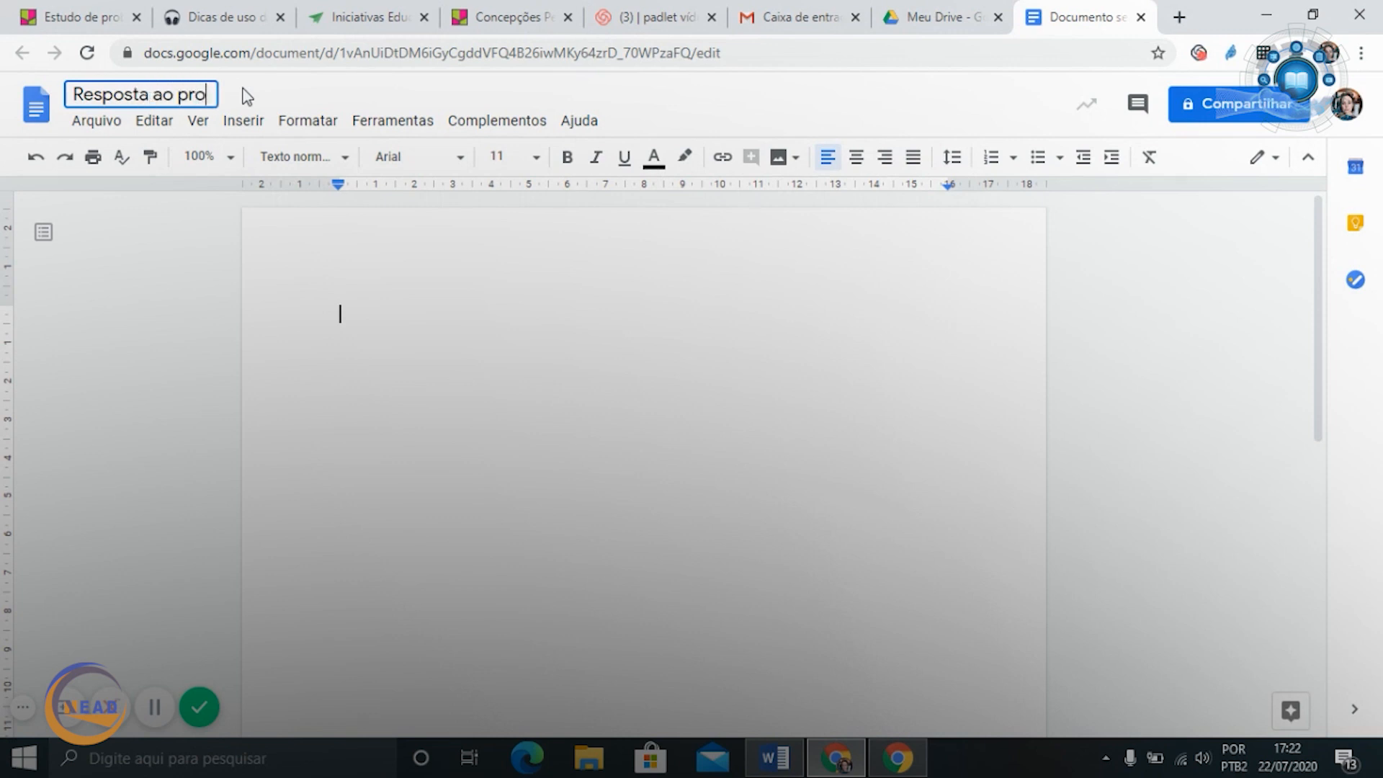
pyautogui.press('BackSpace')
pyautogui.press('BackSpace')
pyautogui.press('BackSpace')
pyautogui.write('lema 1')
# Write "Resposta ao problema 1:" as the document's first line, start the answer below it, and apply the suggested spelling "problema"
pyautogui.doubleClick(457, 334)
pyautogui.write('Re')
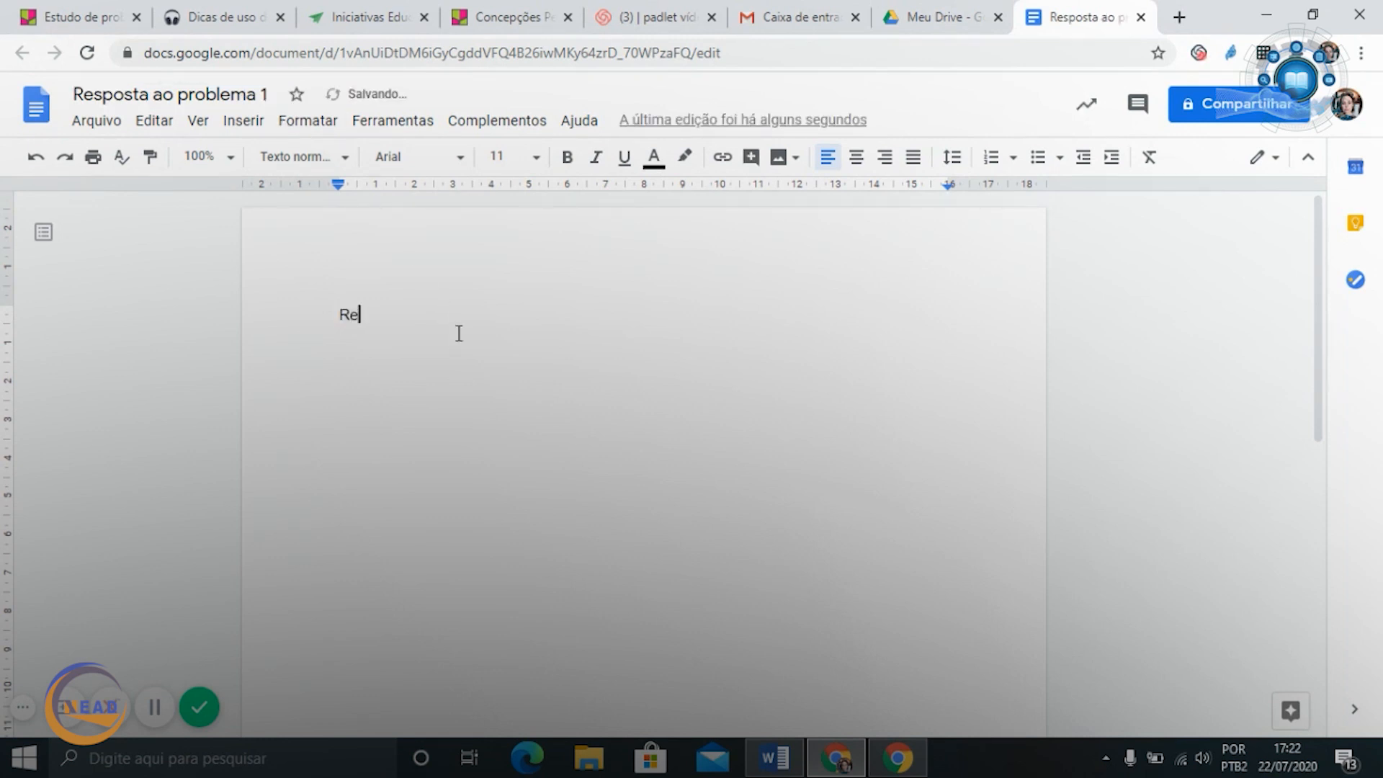
pyautogui.write('sposta ao')
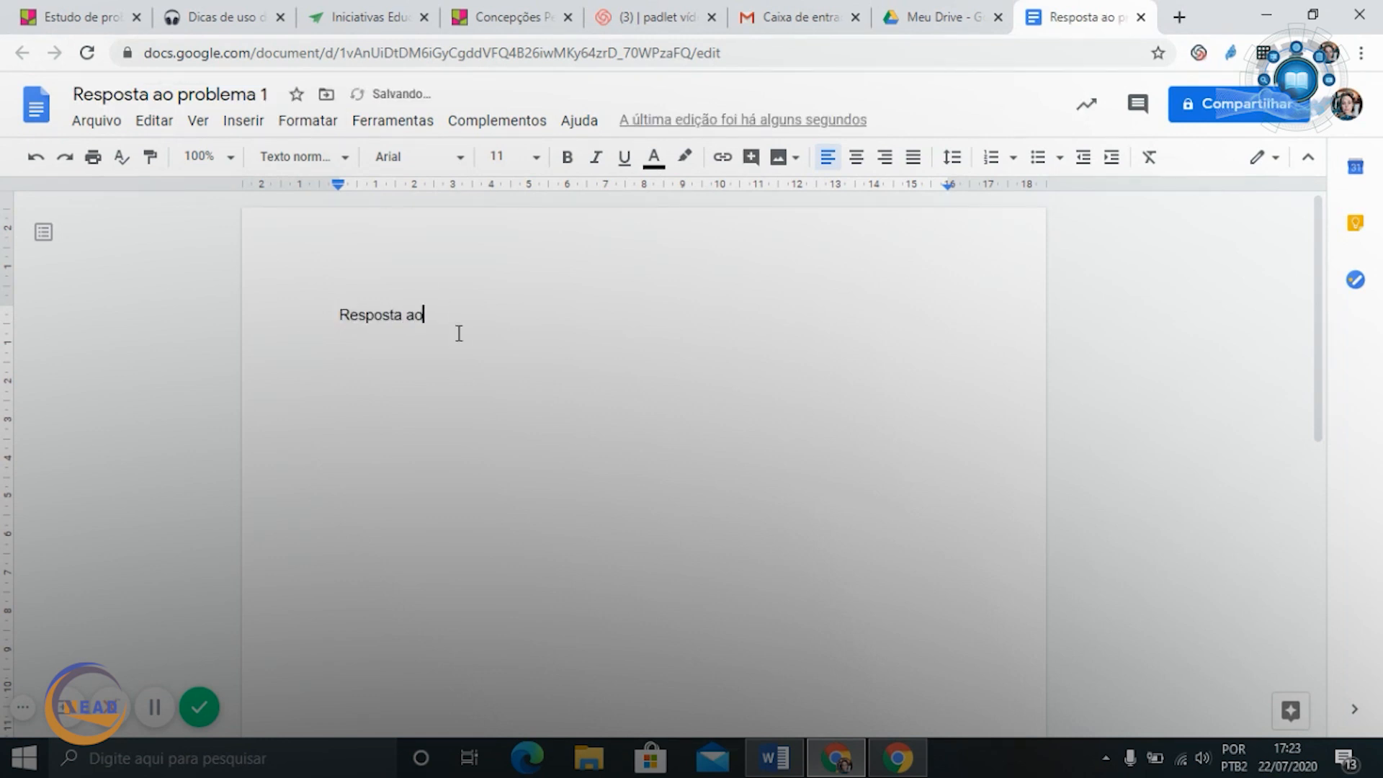
pyautogui.write(' probelam 1:')
pyautogui.press('Return')
pyautogui.write('asich')
pyautogui.rightClick(458, 315)
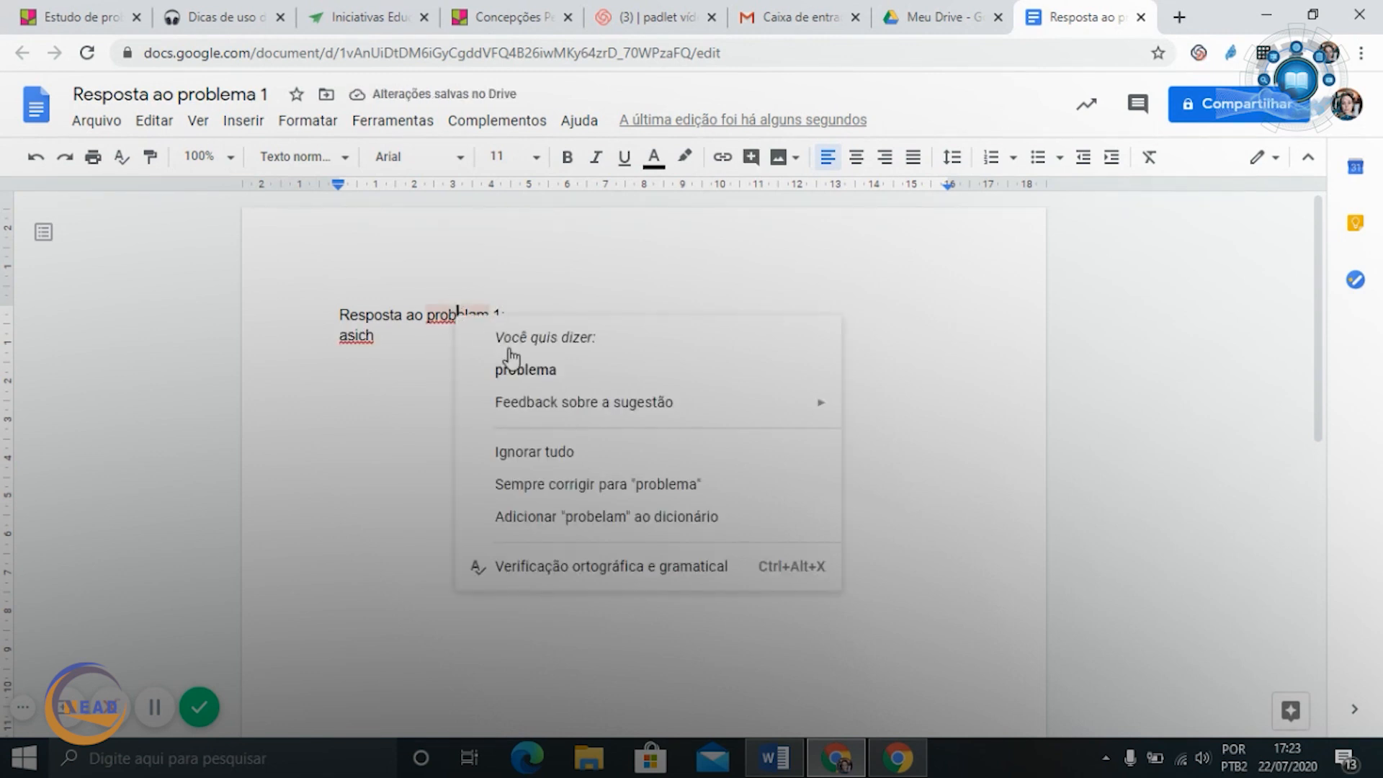
pyautogui.click(519, 369)
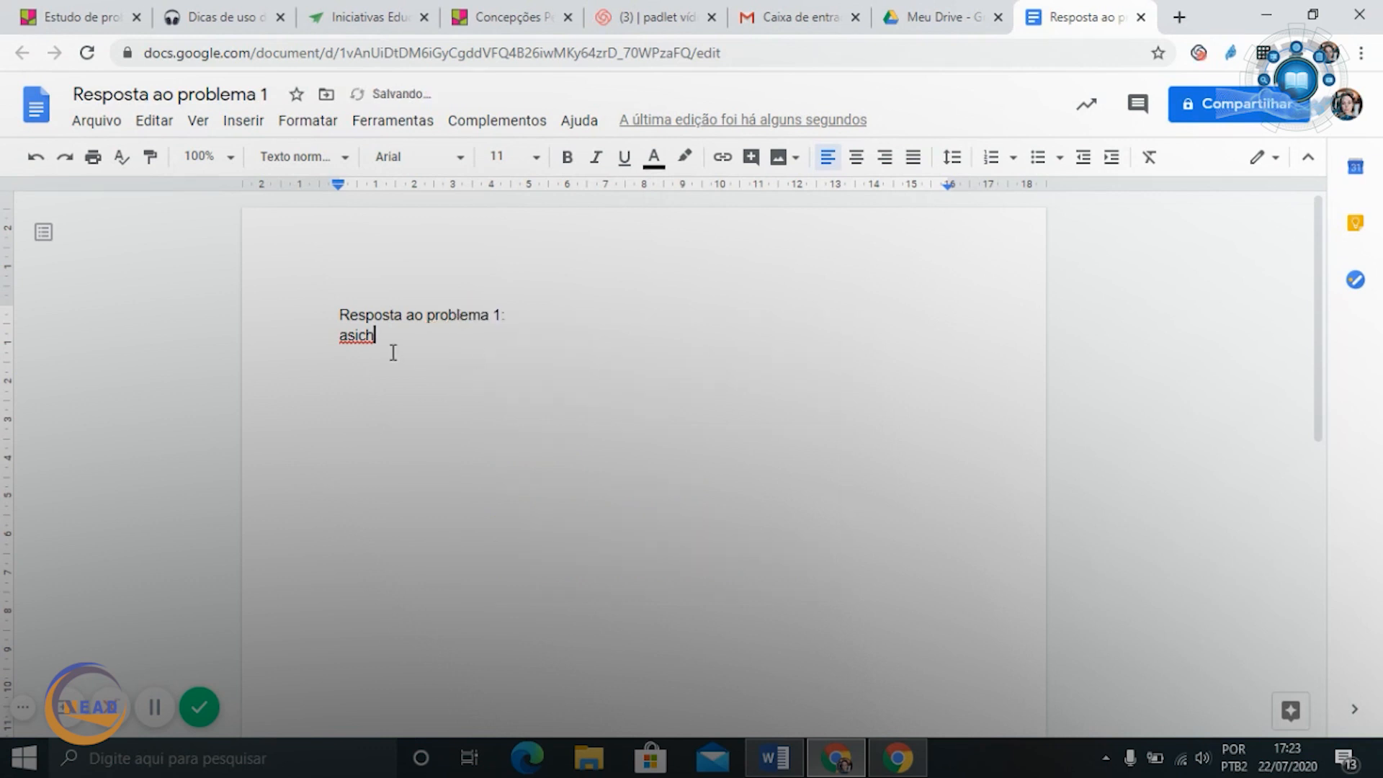
# Complete the answer with three lines of placeholder text: "asichscgiuagc[ahsciugaius", "aiuscguasbc[absciasbiuc" and "aiscgiabsk"
pyautogui.write('scgiuagc[ahsciugaius')
pyautogui.press('Return')
pyautogui.write('aiuscg')
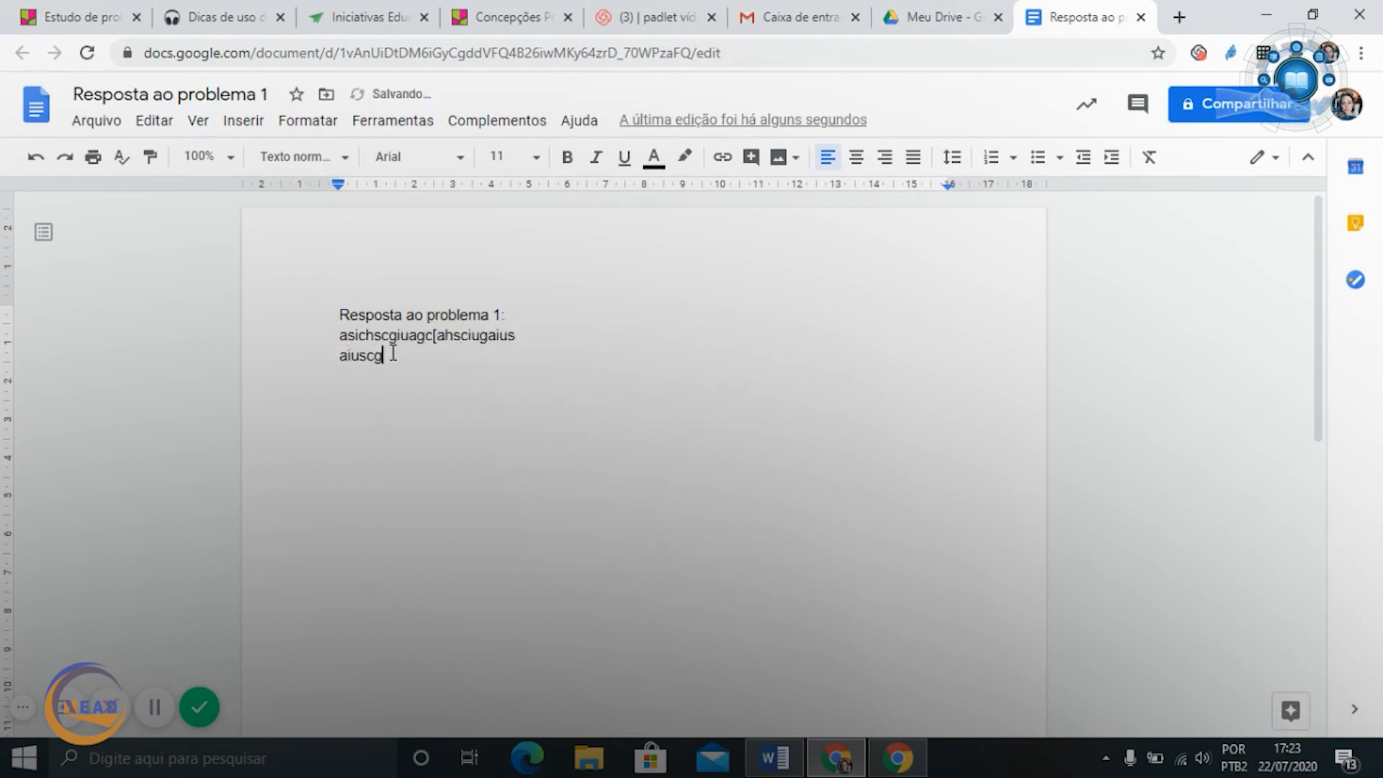
pyautogui.write('uisbc[absciasbiuc')
pyautogui.press('Return')
pyautogui.write('aiscg')
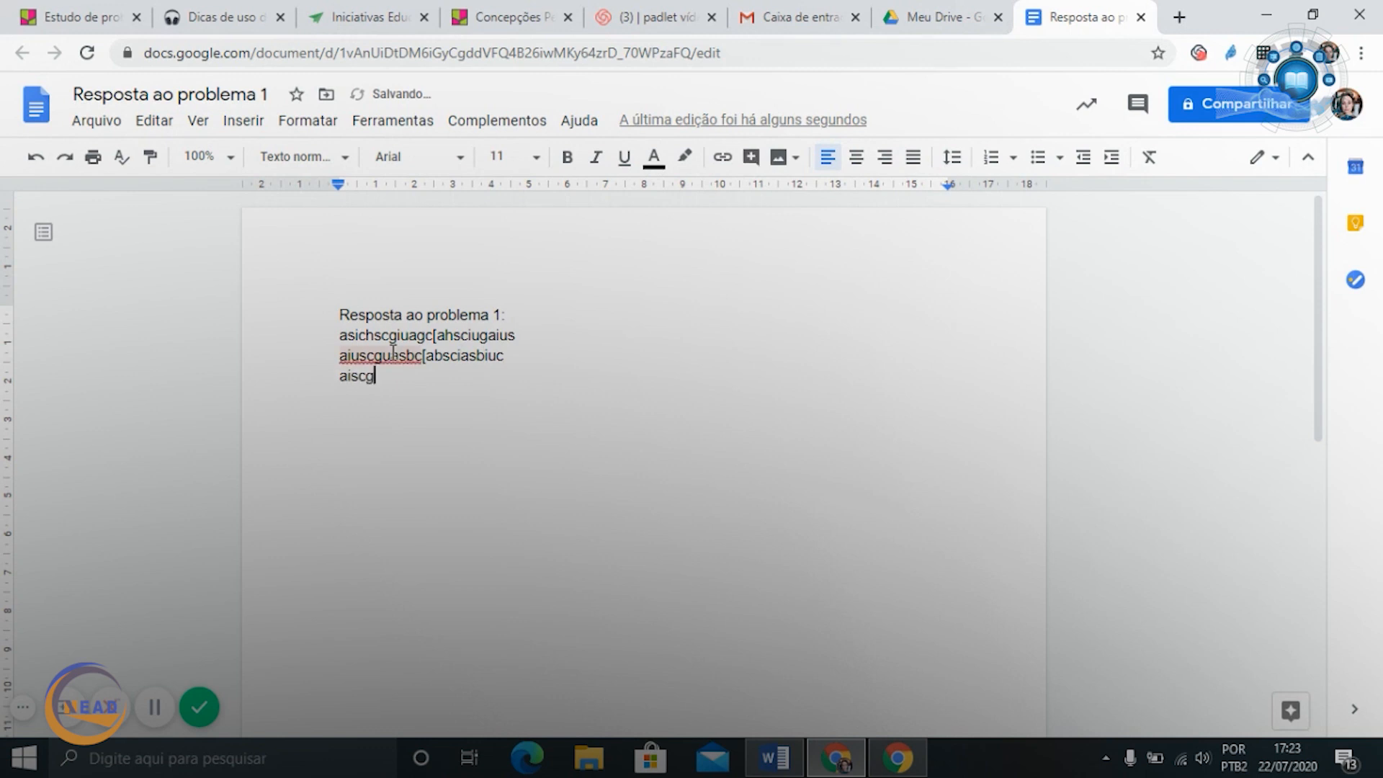
pyautogui.write('iabsk')
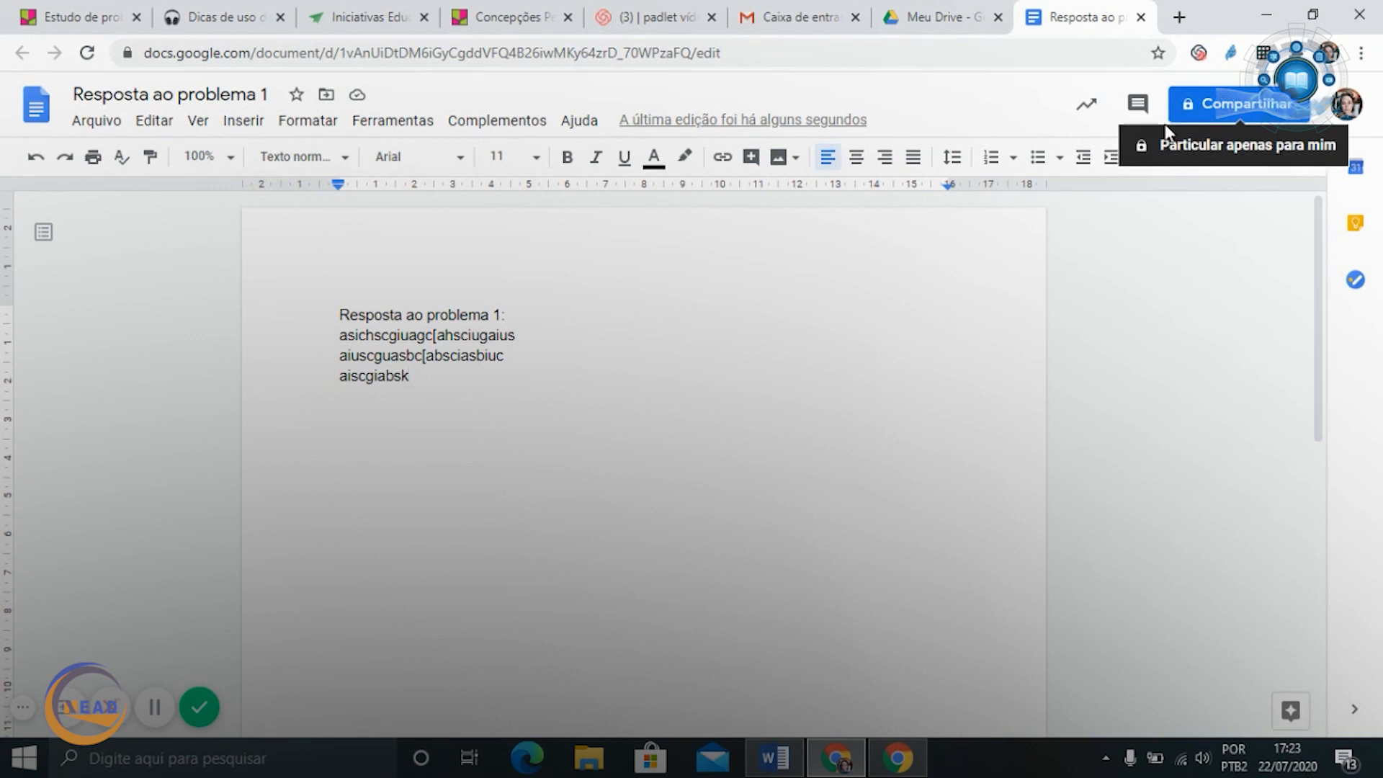
# View the document's sharing options, then copy its web address and return to the "Estudo de problemas" padlet
pyautogui.click(1223, 103)
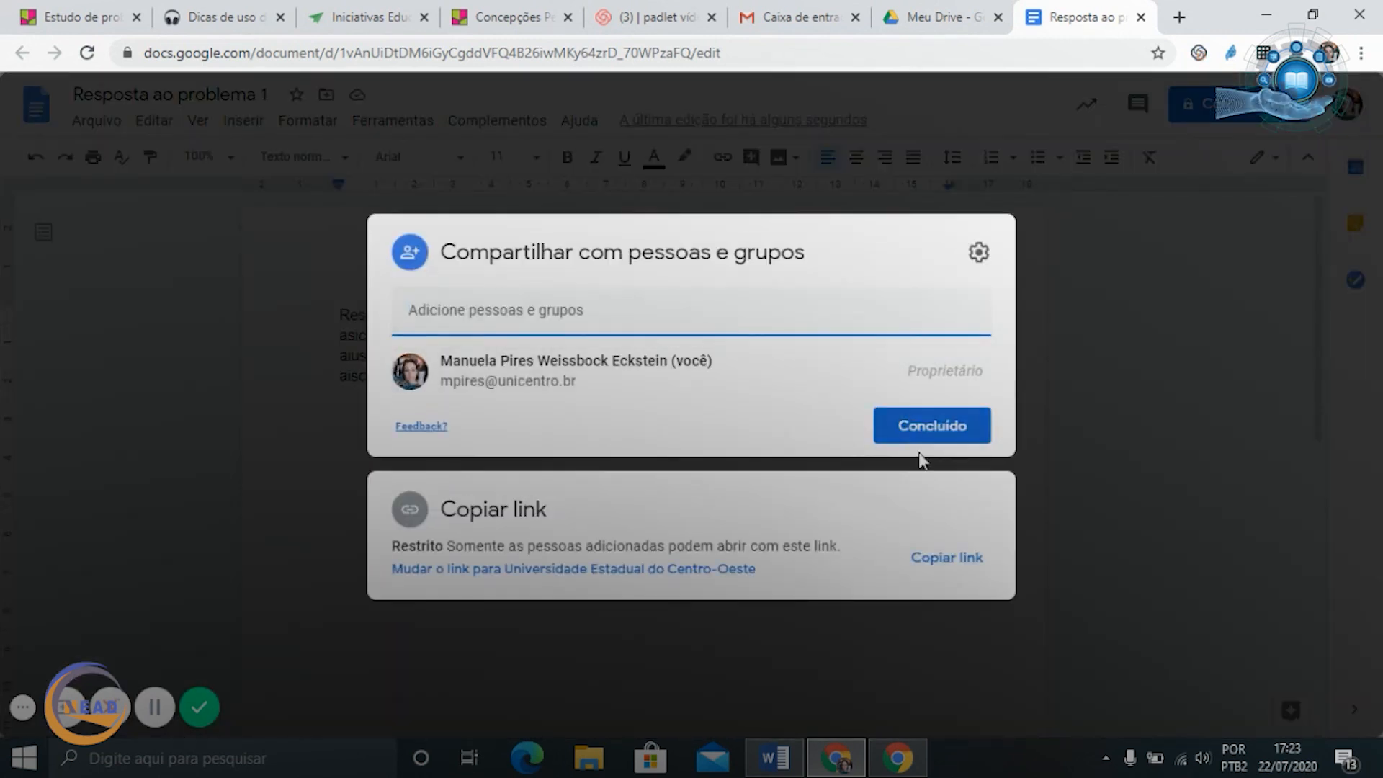
pyautogui.click(944, 433)
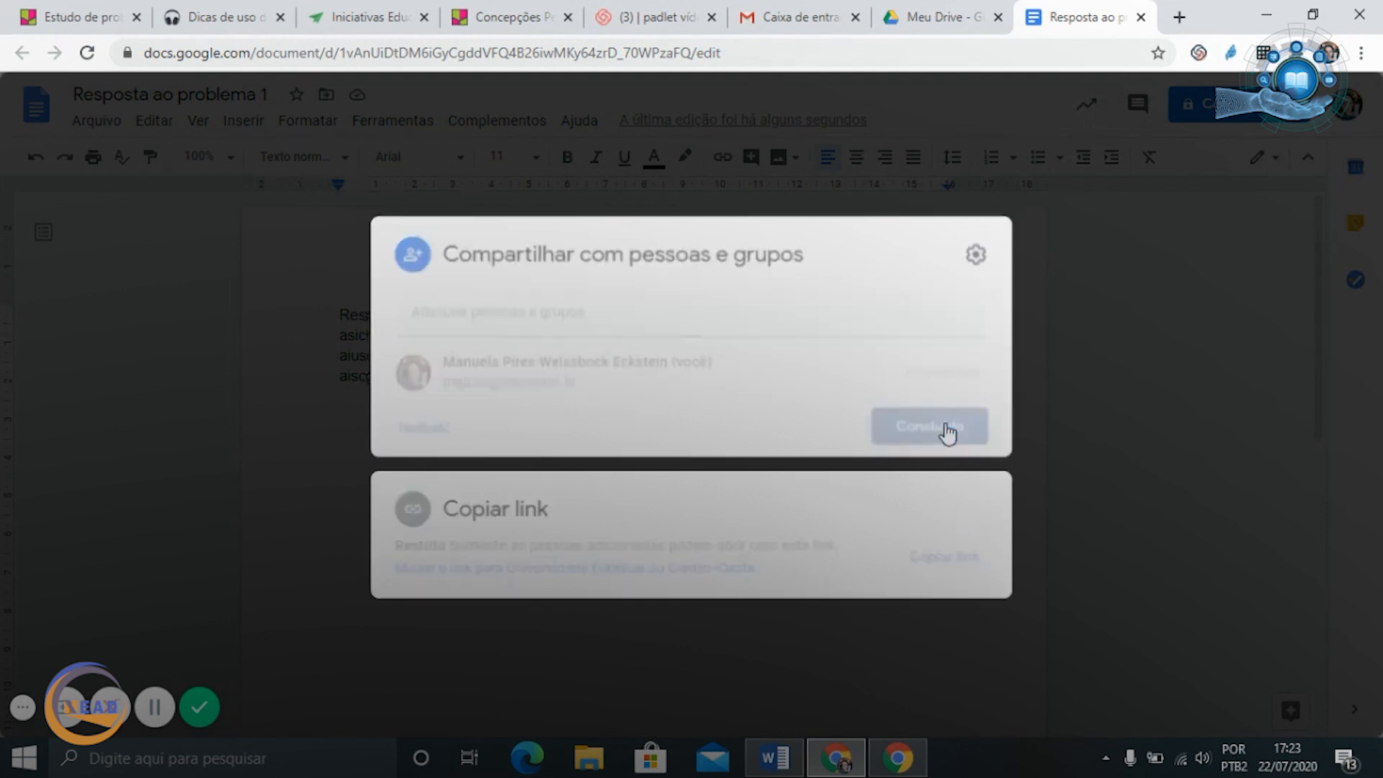
pyautogui.click(340, 60)
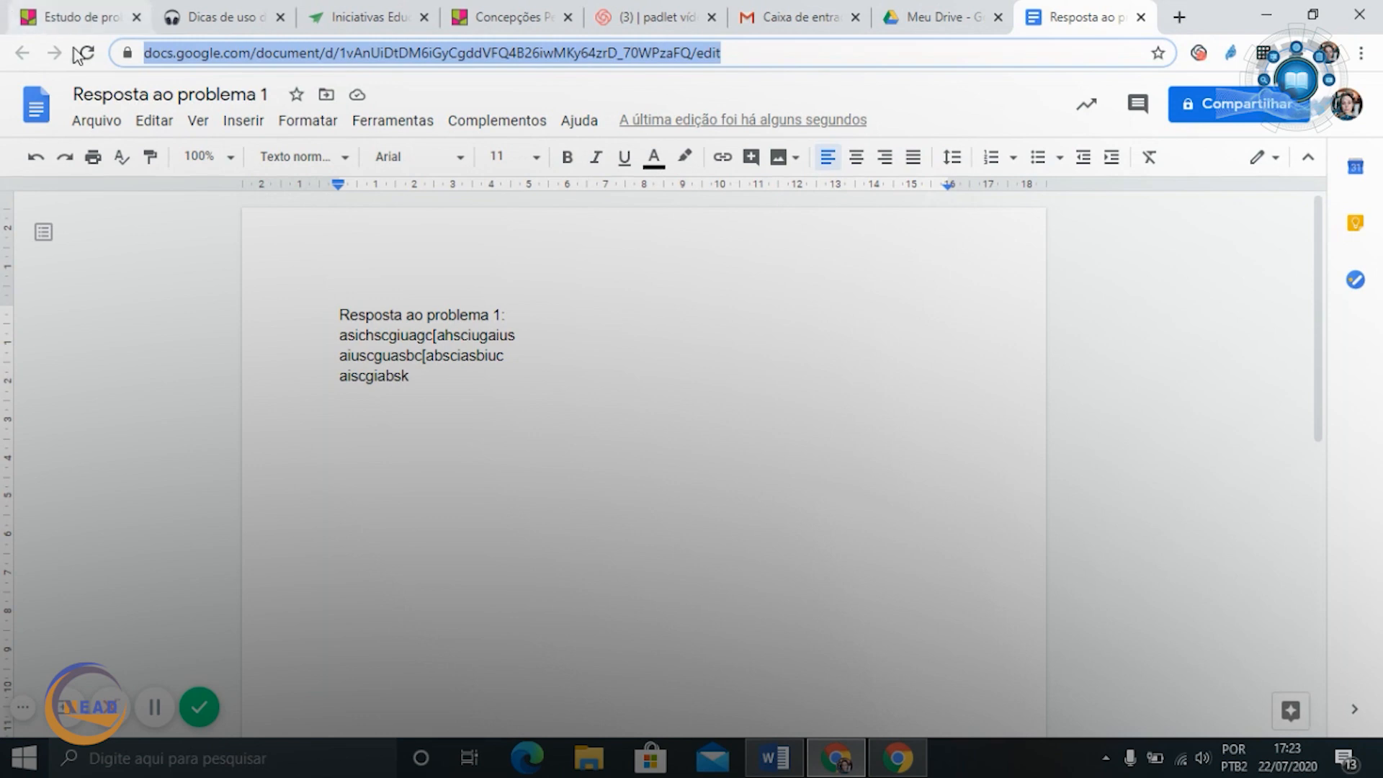
pyautogui.click(67, 20)
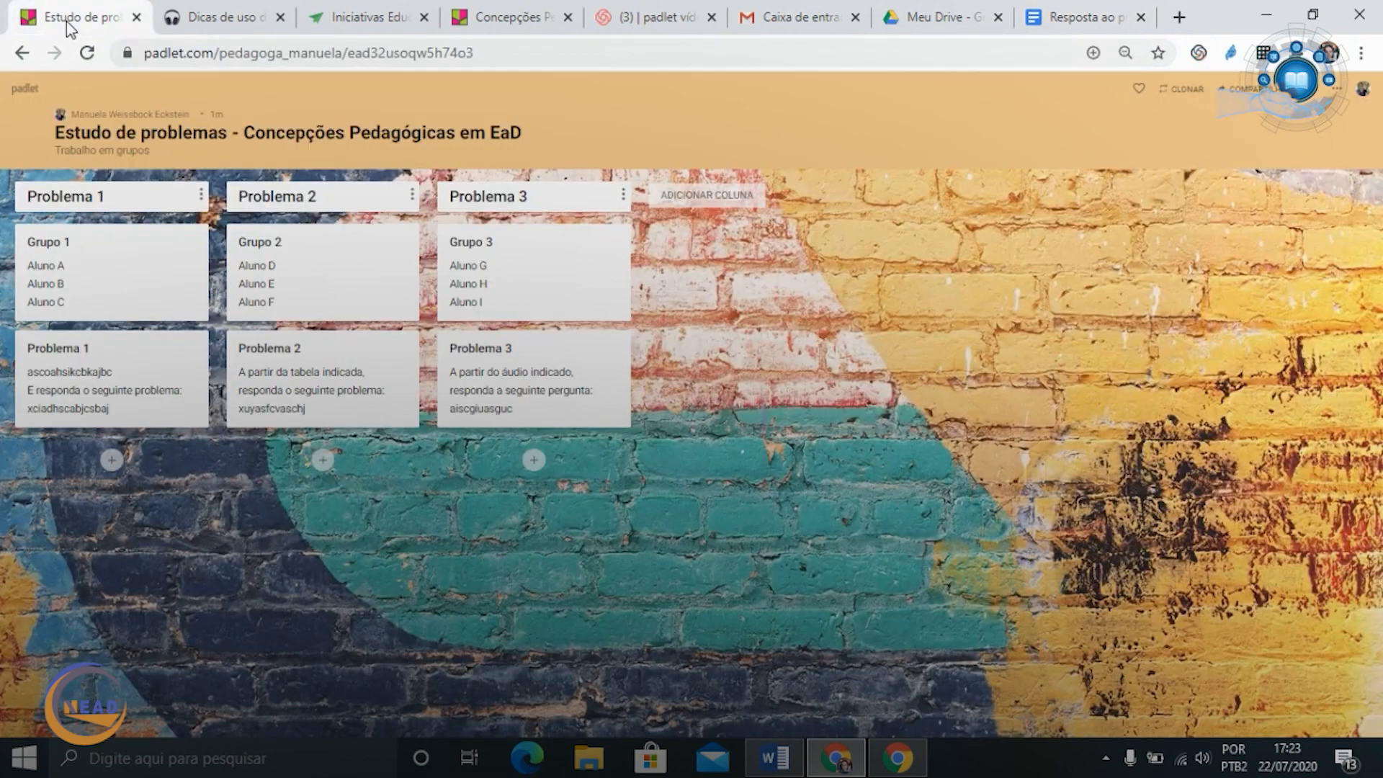
# Under Problema 1, add a post "Documento no drive" reading "Professora: iniciamos um documento no drive sobre a resolução deste problema! Aguardamos suas sugestões!"
pyautogui.click(111, 459)
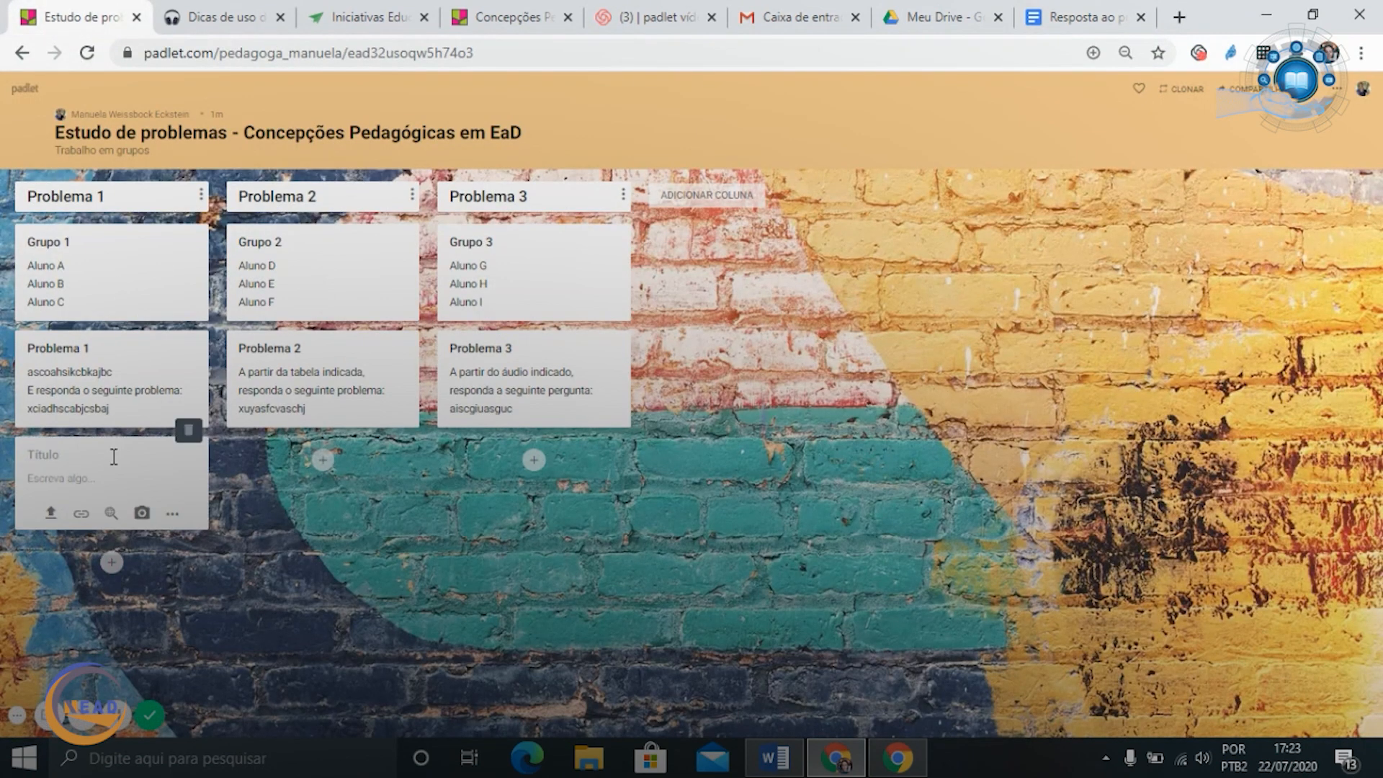
pyautogui.write('Documento no drive')
pyautogui.click(107, 473)
pyautogui.write('Professora: iniciamo')
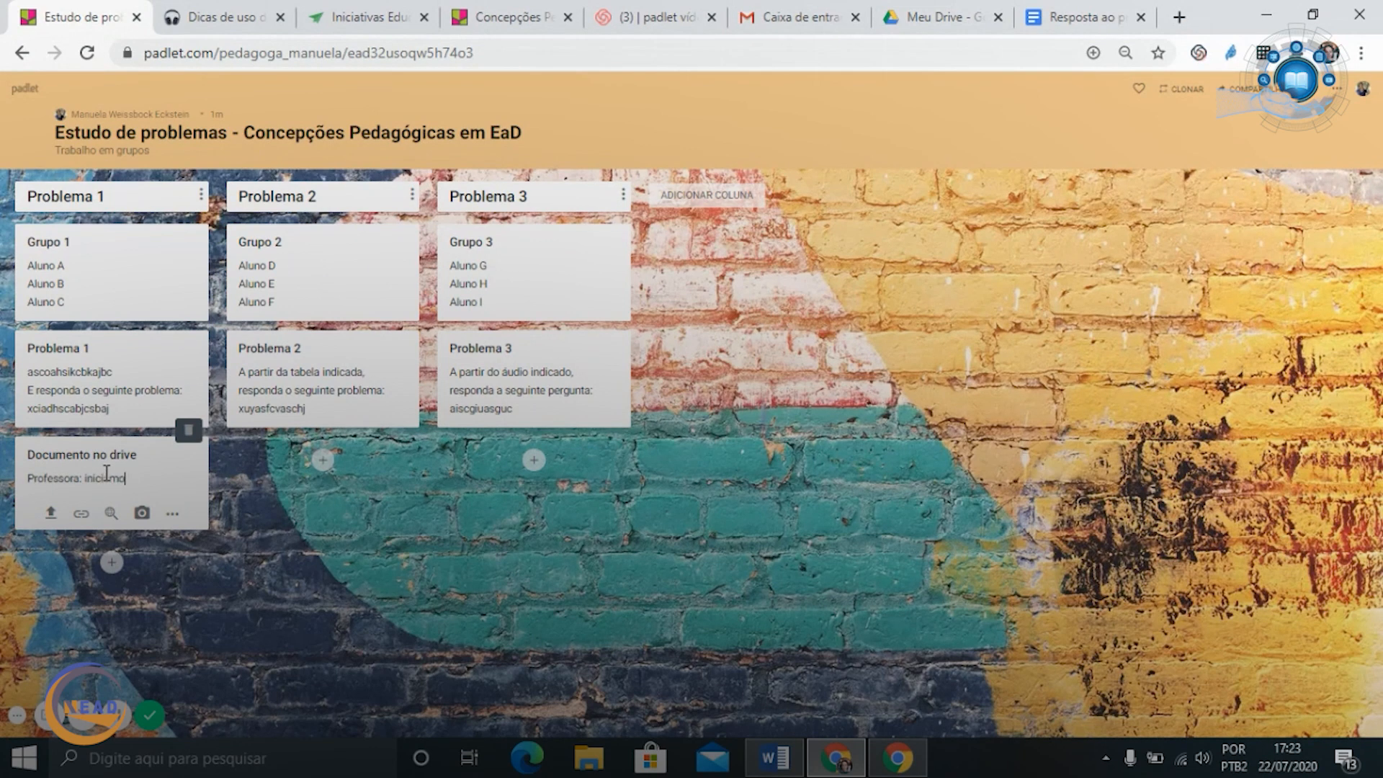
pyautogui.write('s um documento no d')
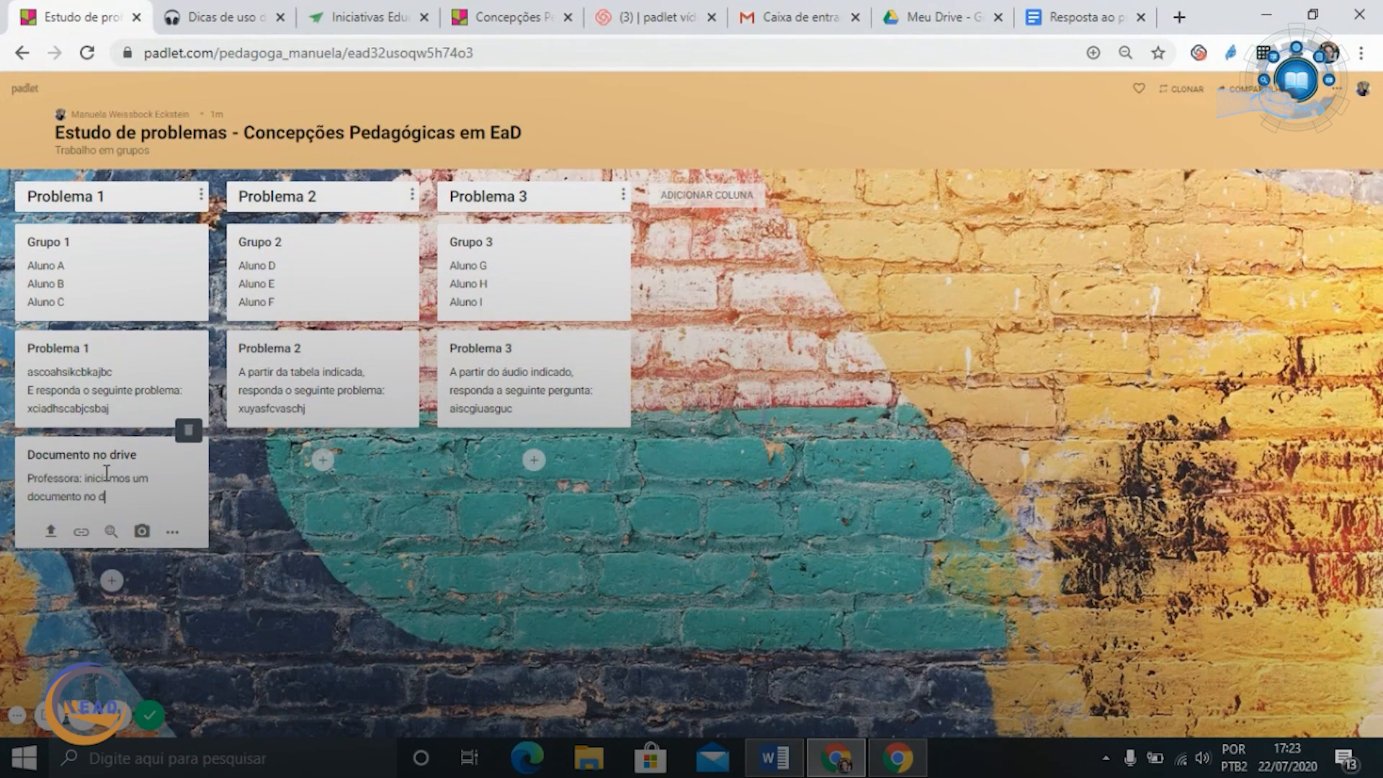
pyautogui.write('rive sobre a')
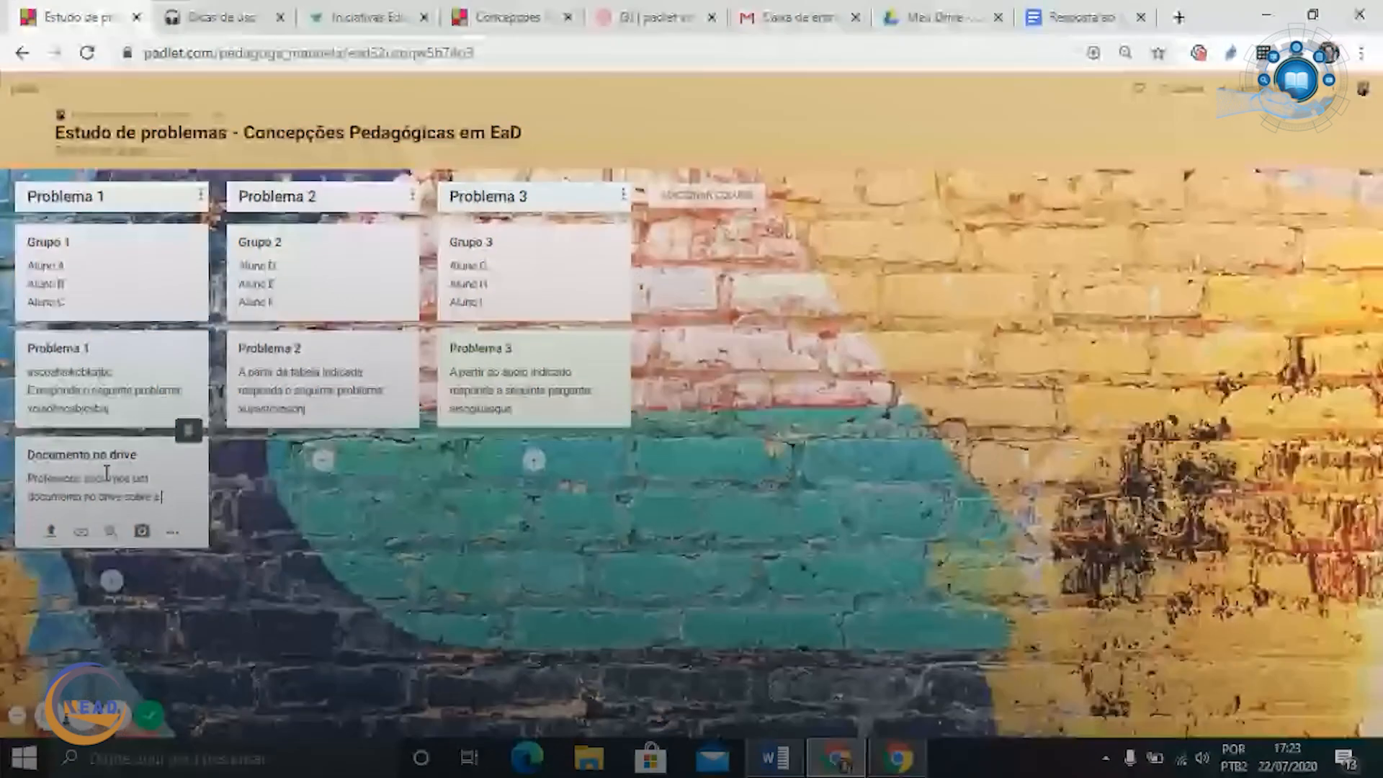
pyautogui.write(' resolução')
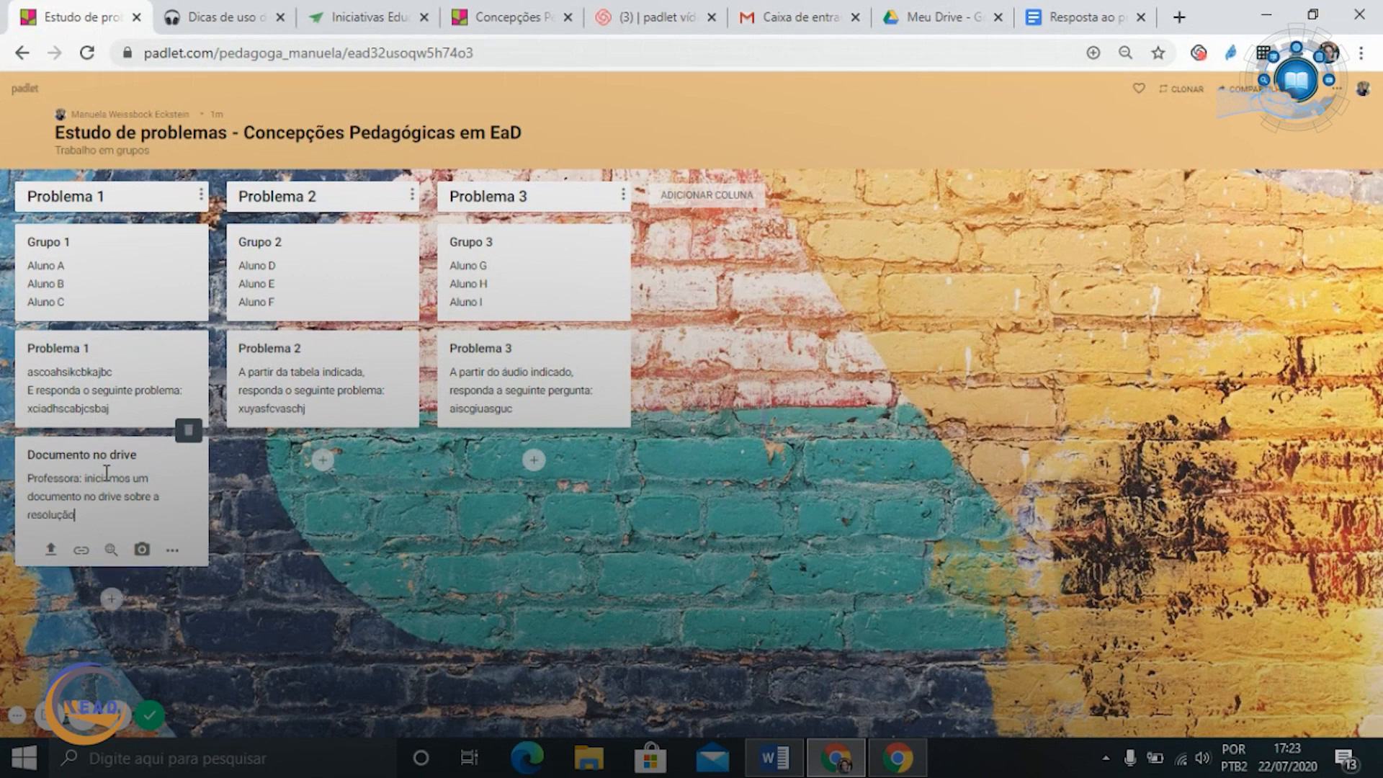
pyautogui.write(' deste problema! Aguardamos suas ')
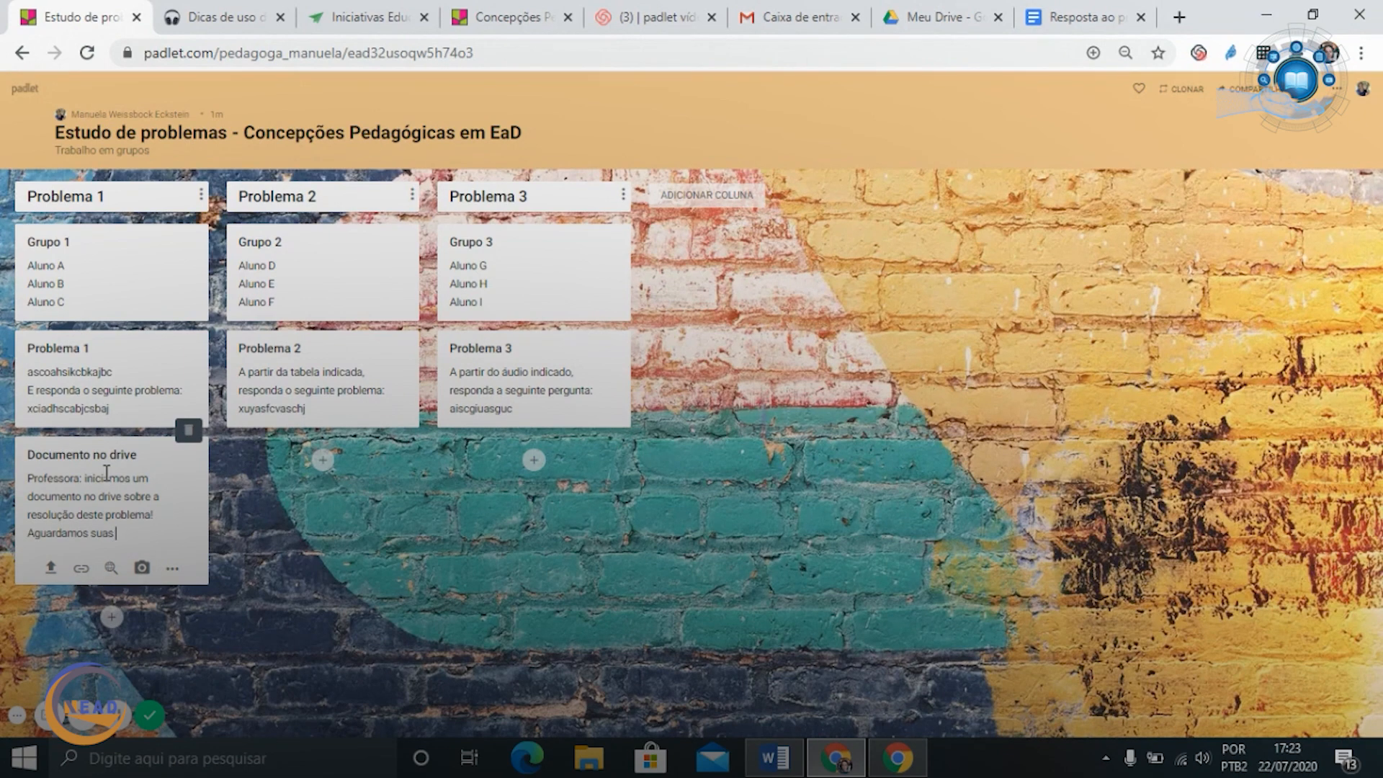
pyautogui.write('sugestões!')
pyautogui.press('Return')
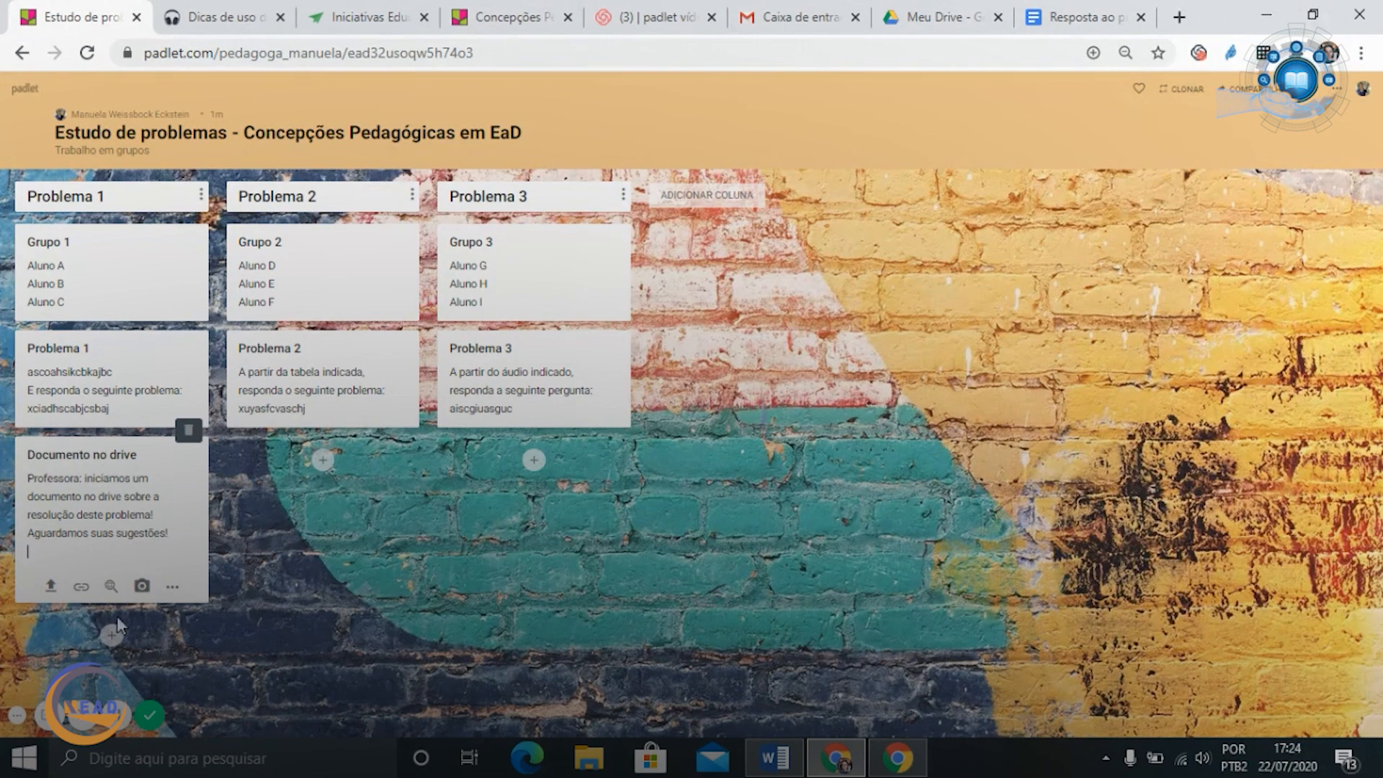
# Attach the copied web address of the Google document to the "Documento no drive" post as a link
pyautogui.click(80, 592)
pyautogui.hotkey('ctrl', 'v')
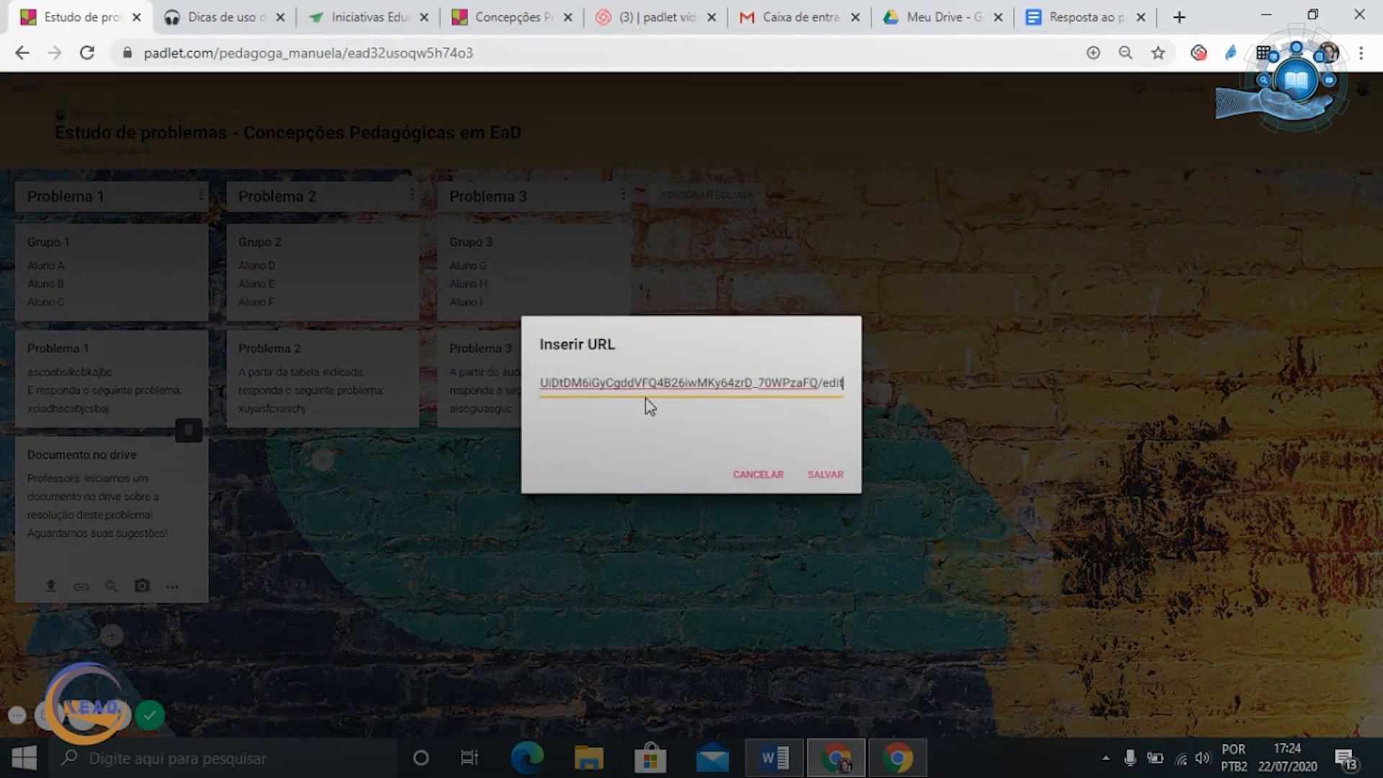
pyautogui.click(824, 476)
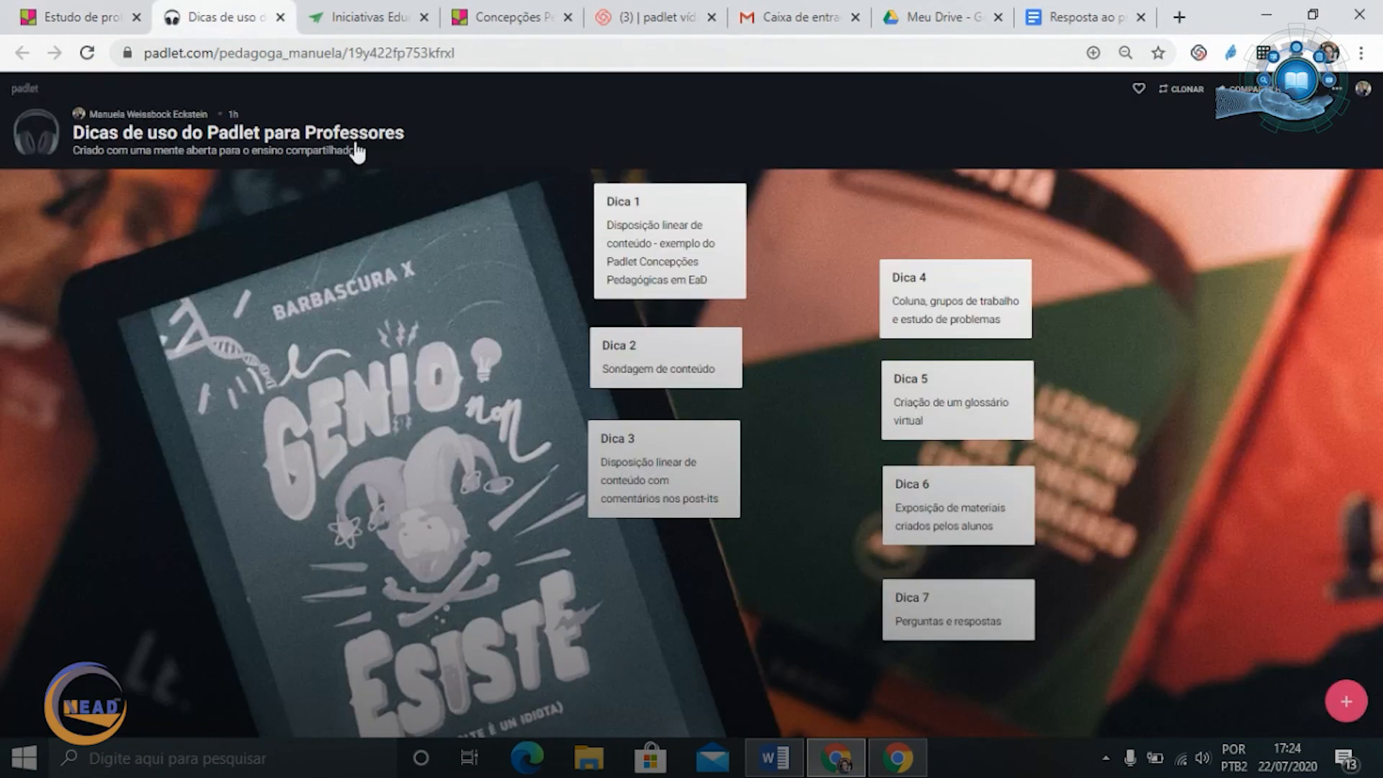
# Check the tips in "Dicas de uso do Padlet para Professores", then try to create a new padlet from the dashboard
pyautogui.click(216, 17)
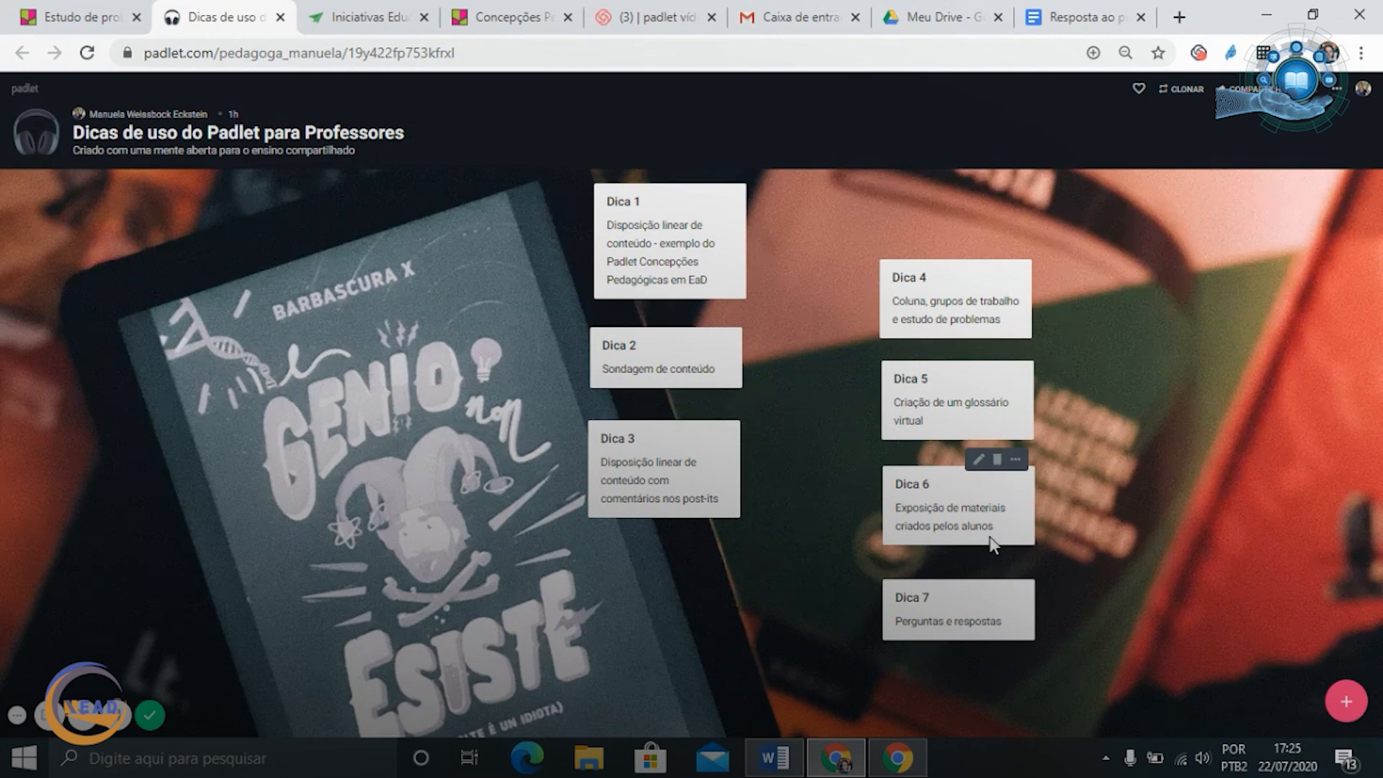
pyautogui.click(112, 20)
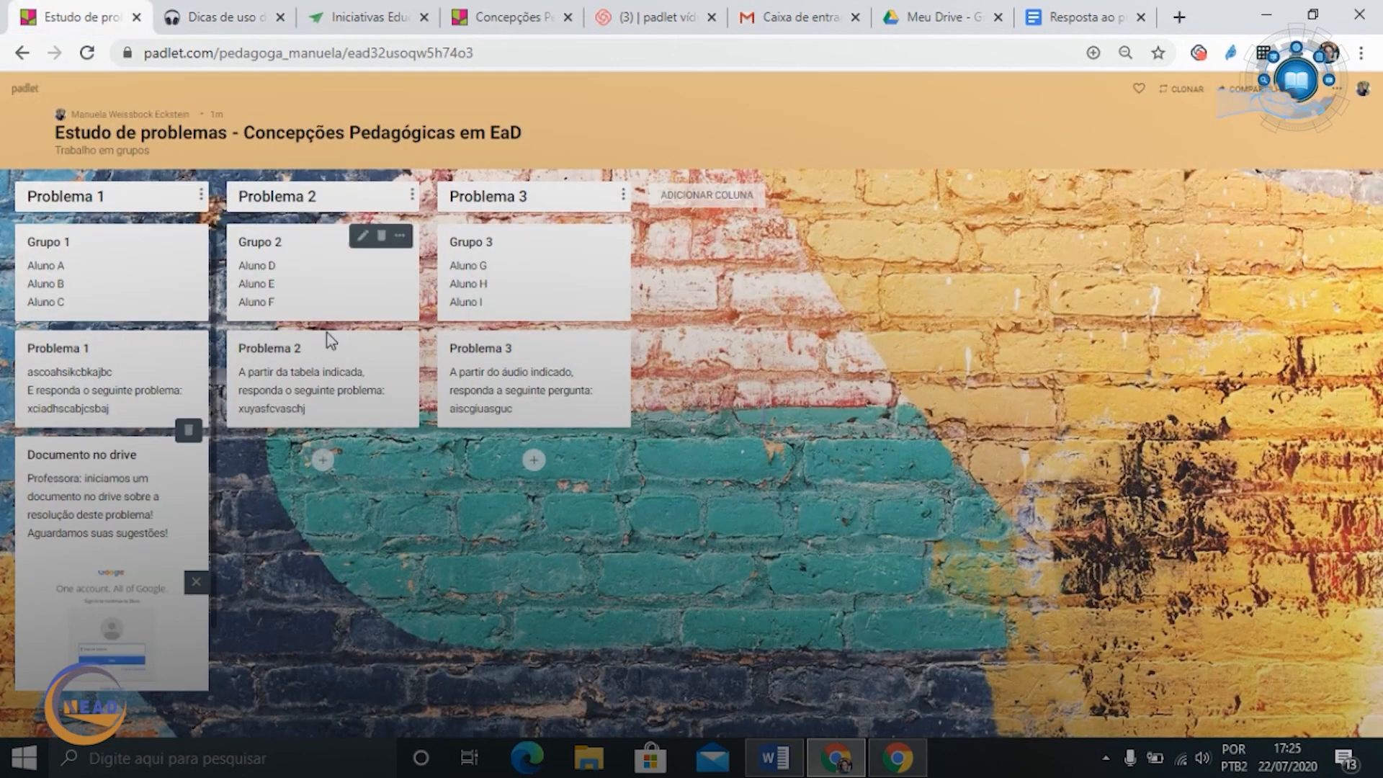
pyautogui.click(27, 92)
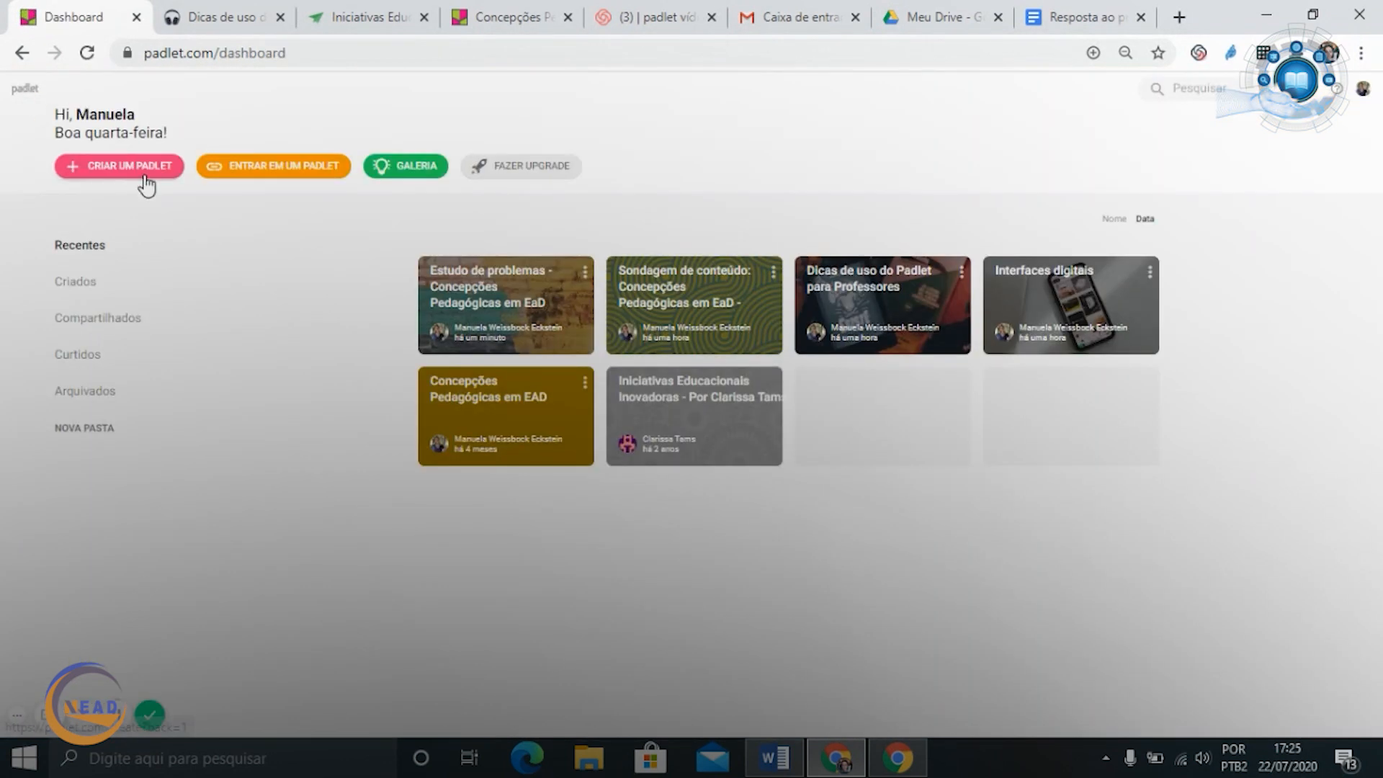
pyautogui.click(144, 179)
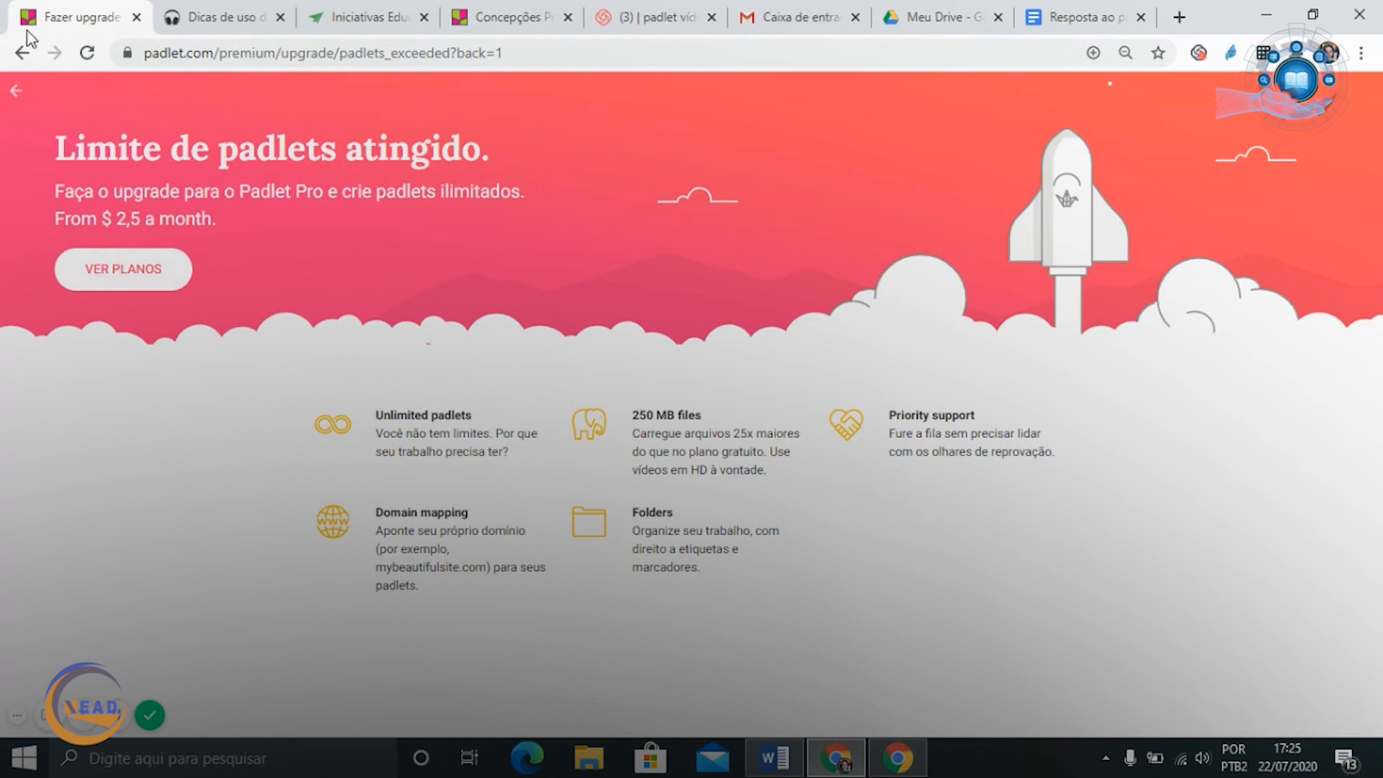
pyautogui.click(16, 90)
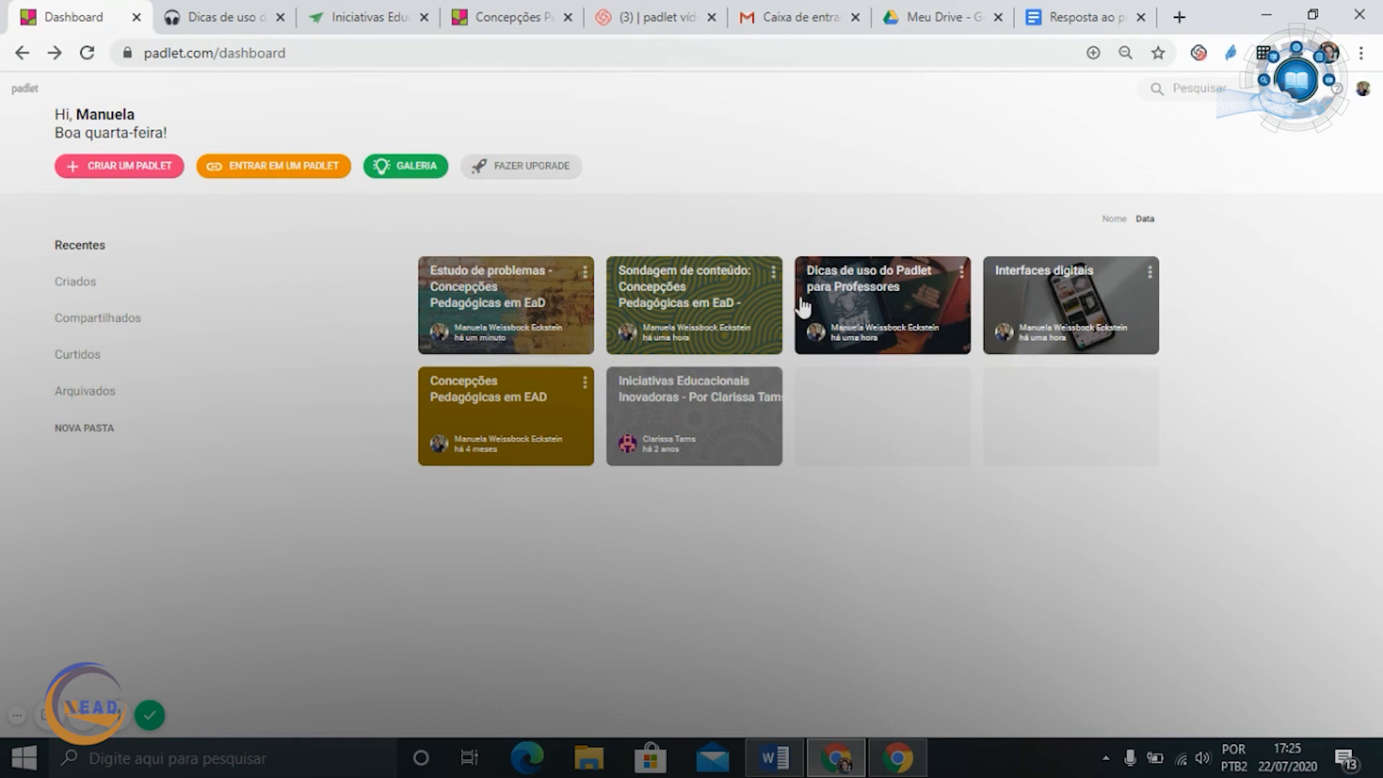
# Delete the "Interfaces digitais" padlet from the dashboard, entering the displayed confirmation code
pyautogui.click(1150, 272)
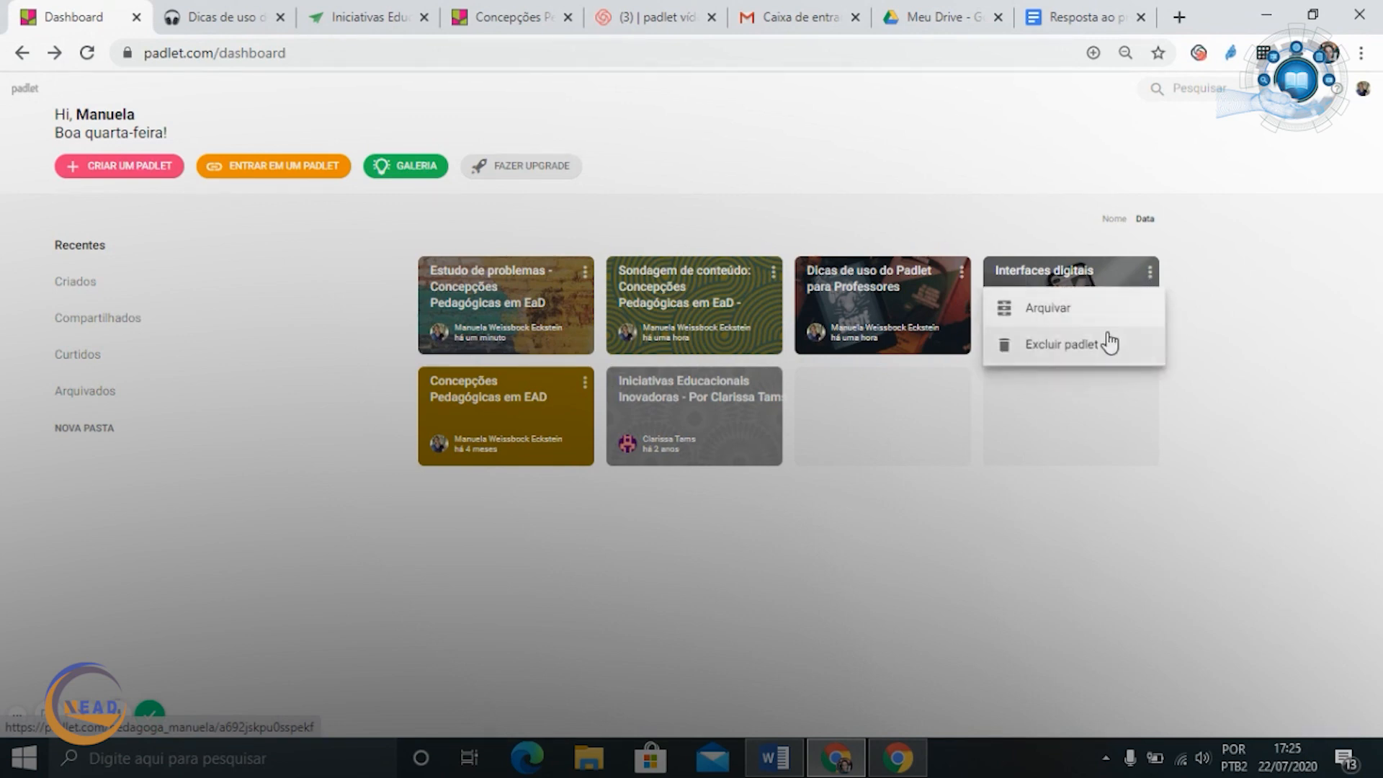
pyautogui.click(1090, 358)
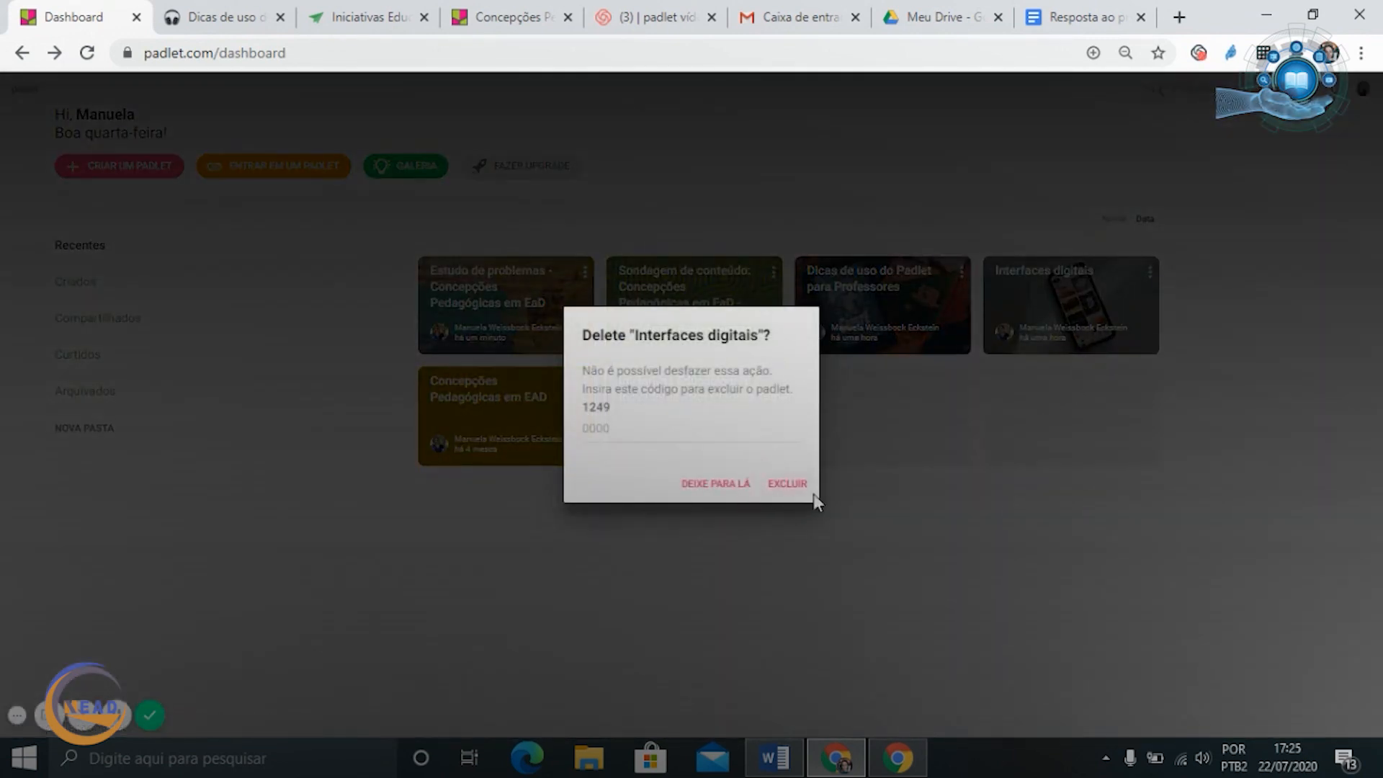
pyautogui.click(647, 437)
pyautogui.write('1249')
pyautogui.click(805, 485)
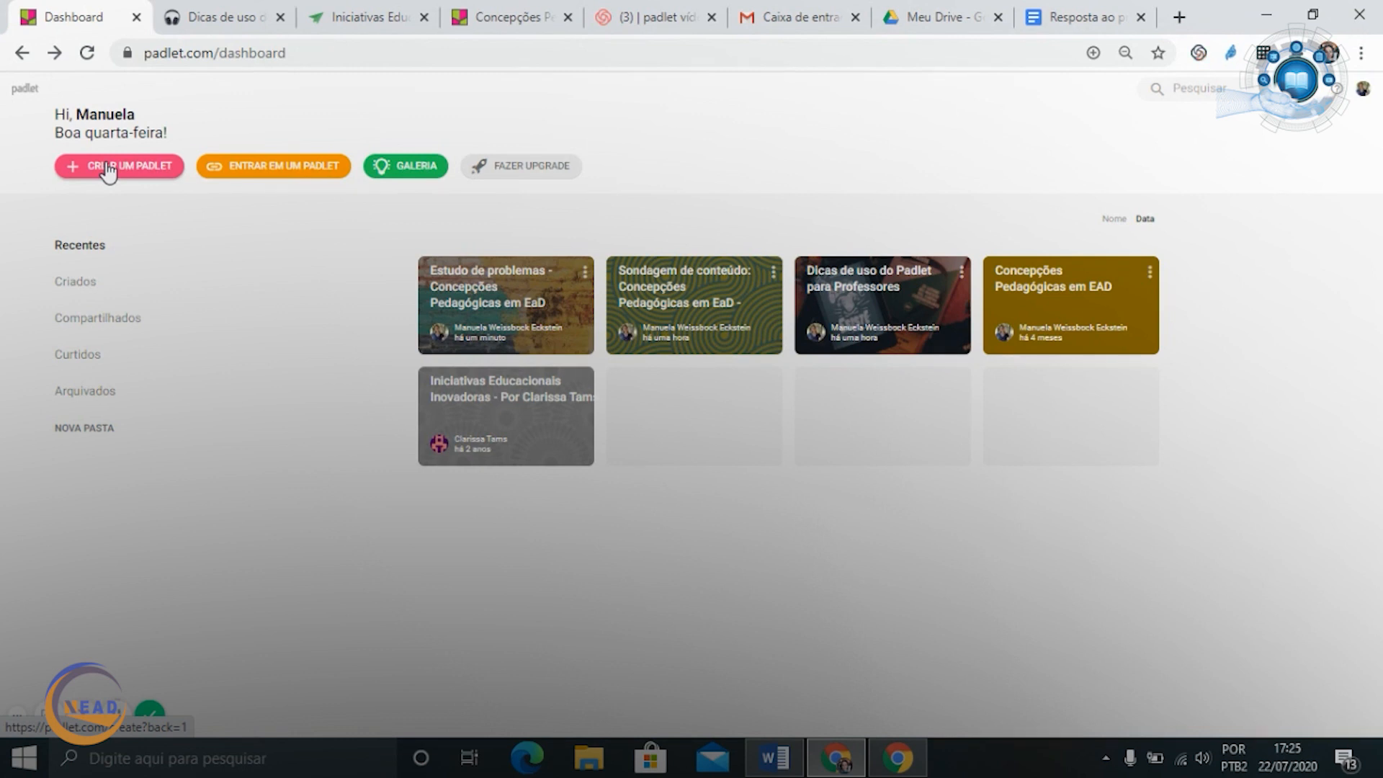
# Open "Dicas de uso do Padlet para Professores" and arrange posts Dica 1 to Dica 7 in one row below the padlet's title
pyautogui.click(872, 328)
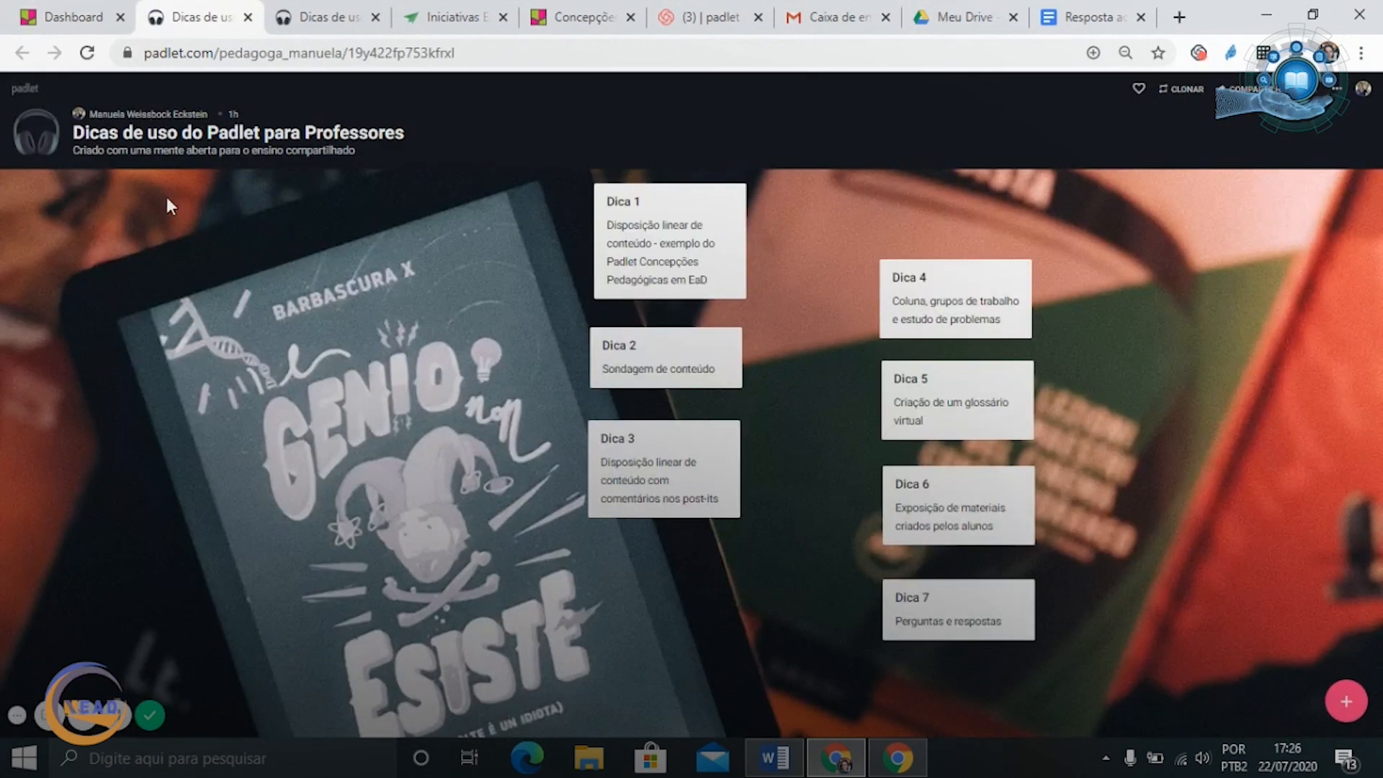
pyautogui.moveTo(693, 203); pyautogui.dragTo(129, 205)
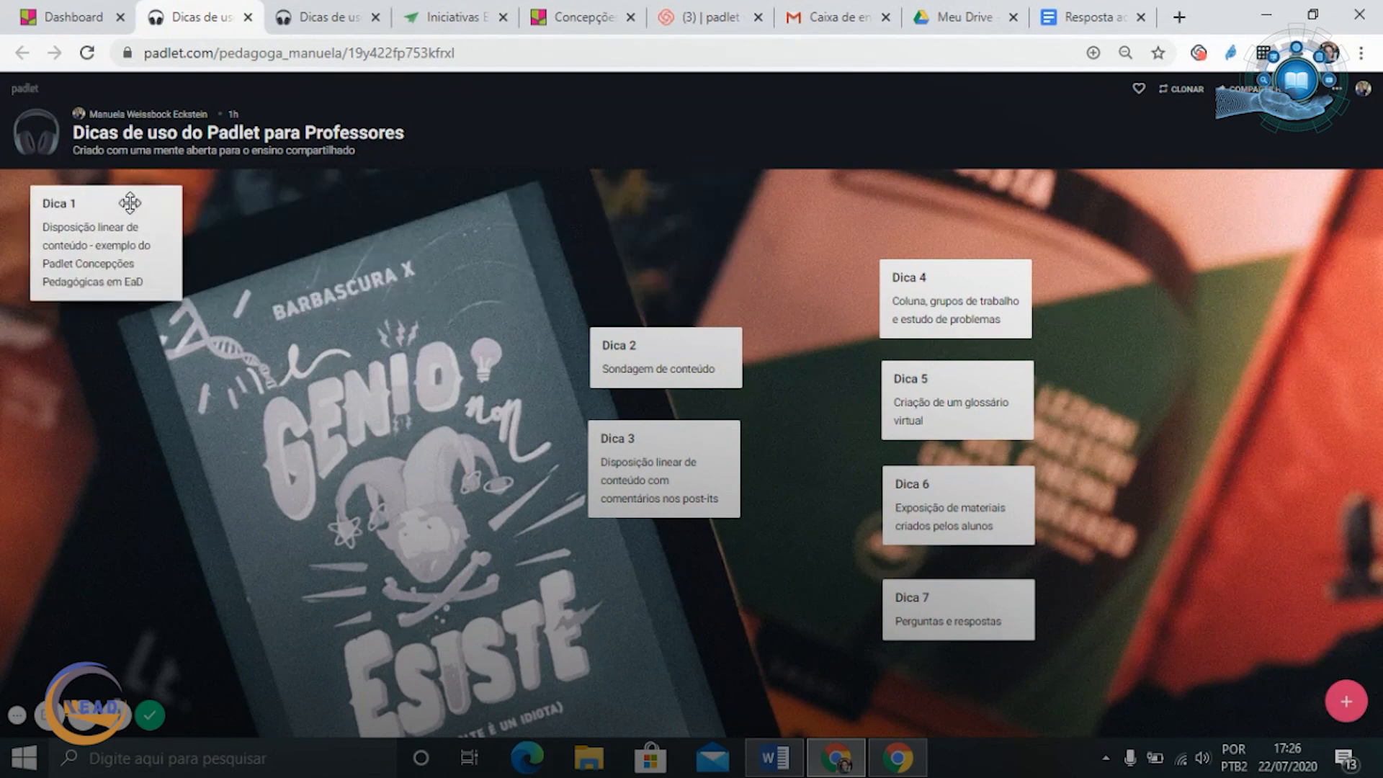
pyautogui.moveTo(710, 349); pyautogui.dragTo(359, 200)
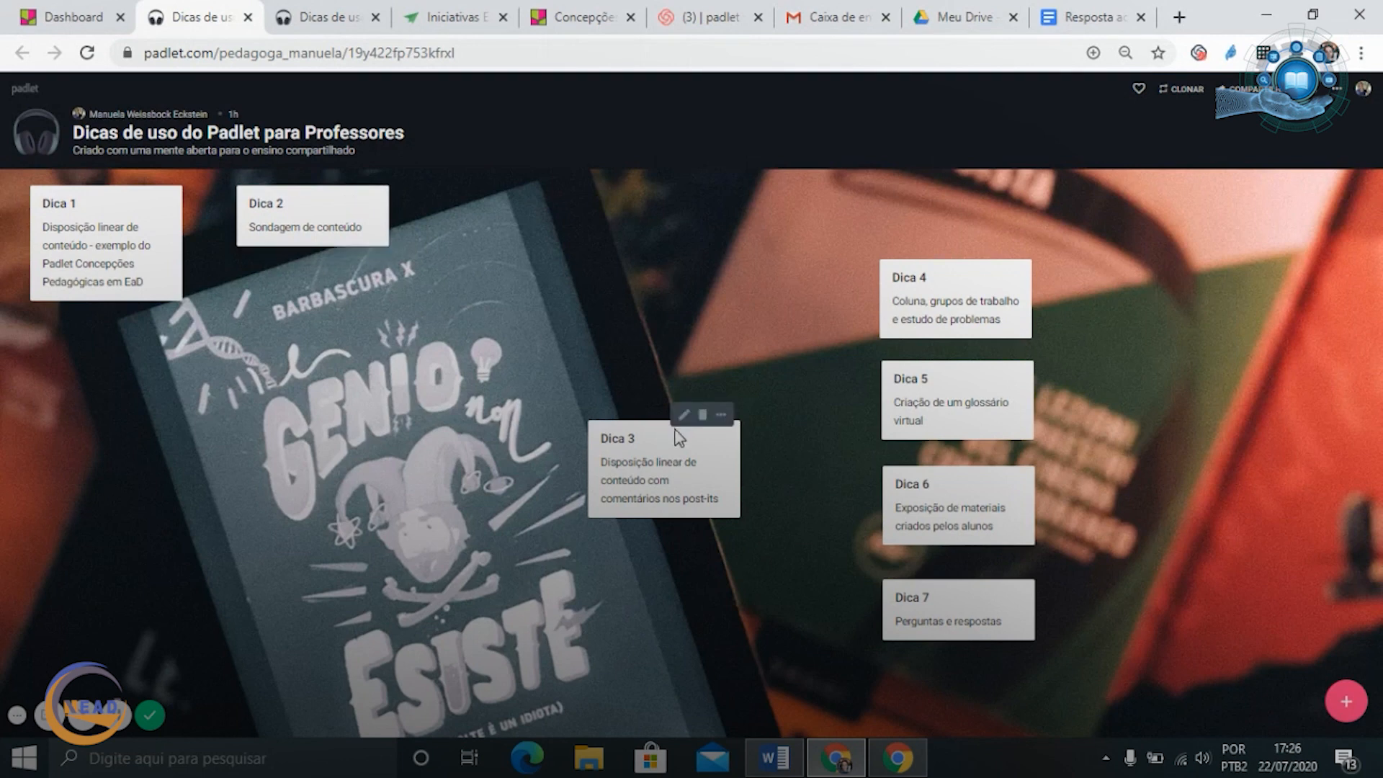
pyautogui.moveTo(676, 429); pyautogui.dragTo(515, 194)
pyautogui.moveTo(970, 282); pyautogui.dragTo(699, 208)
pyautogui.moveTo(989, 388); pyautogui.dragTo(898, 210)
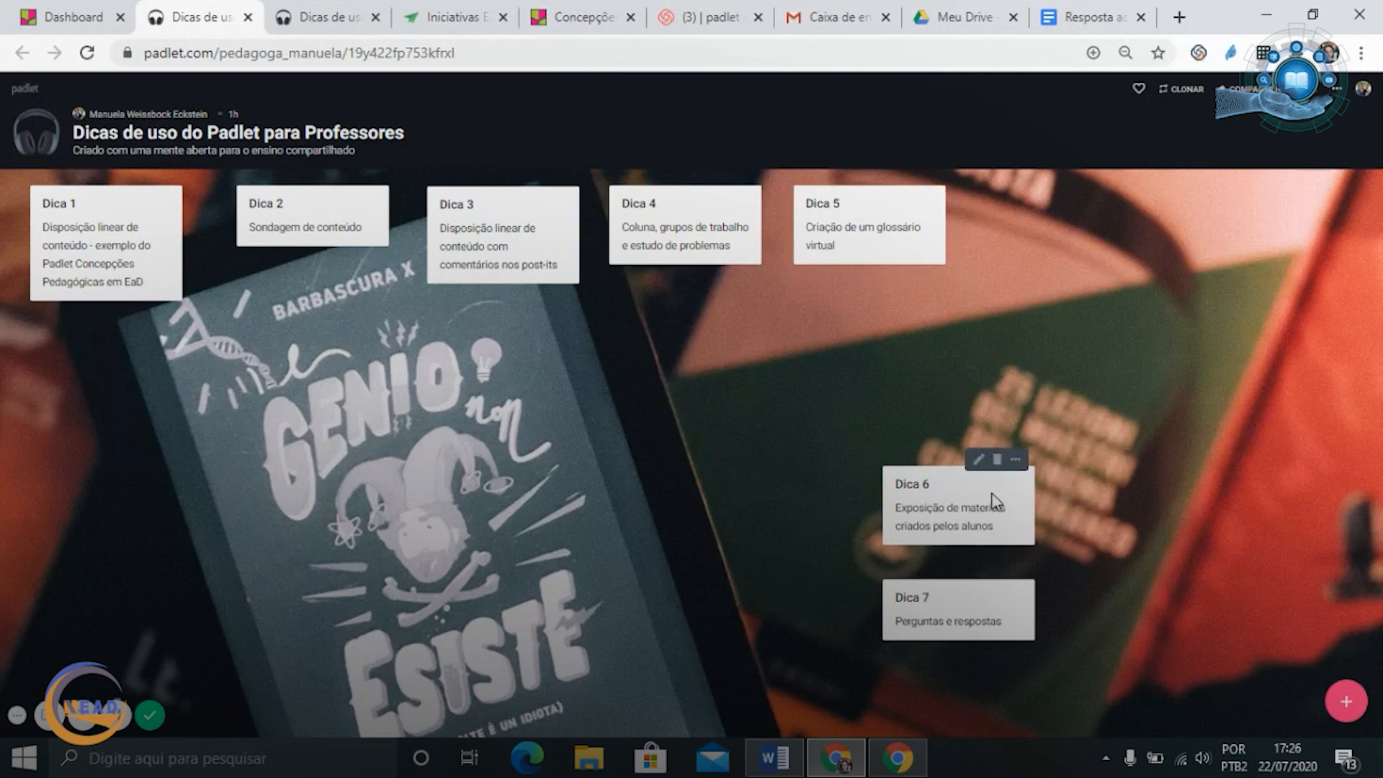
pyautogui.moveTo(994, 476); pyautogui.dragTo(1086, 196)
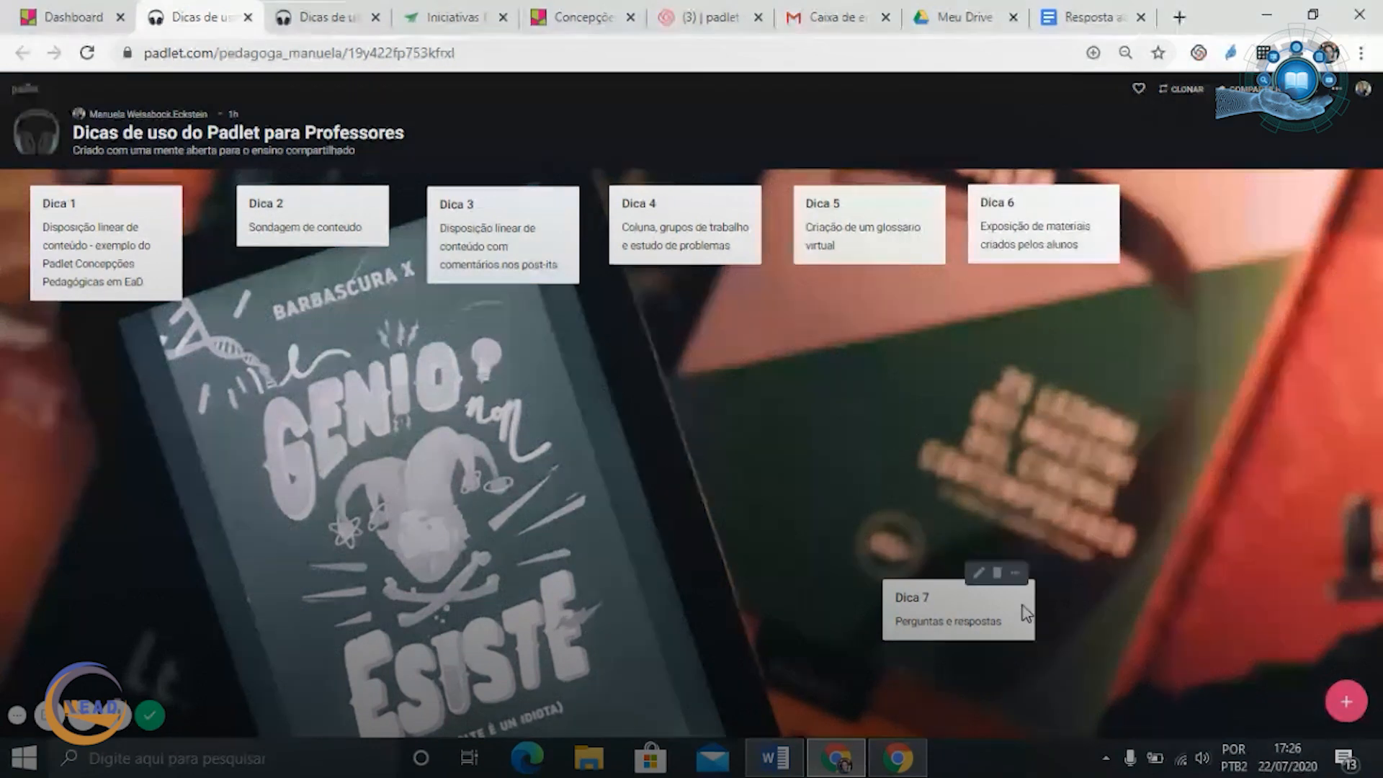
pyautogui.moveTo(1026, 593); pyautogui.dragTo(1289, 209)
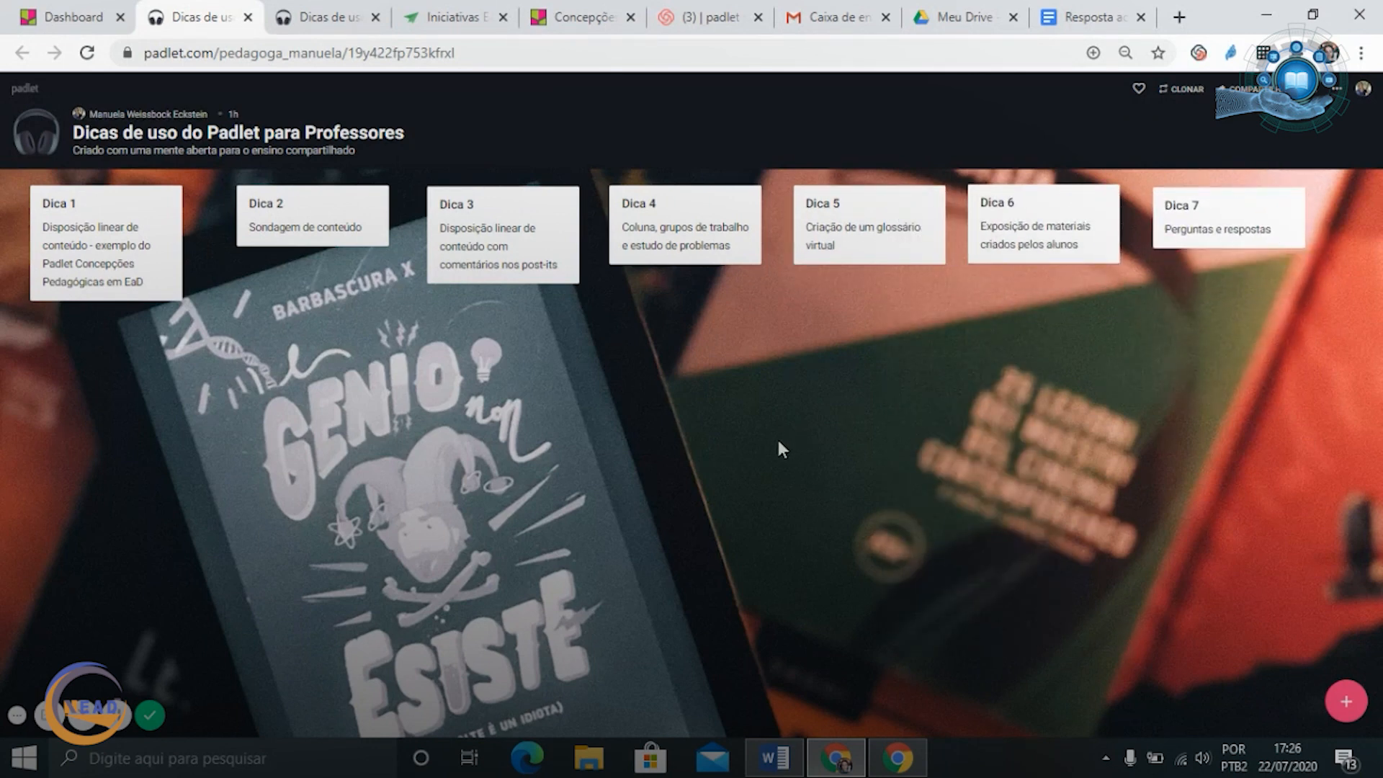
# Add a post titled "Material didático: Dominó" with "descrição do material didático produzido:" and the placeholder line "asbcuibasuicbauisbcas"
pyautogui.click(1345, 702)
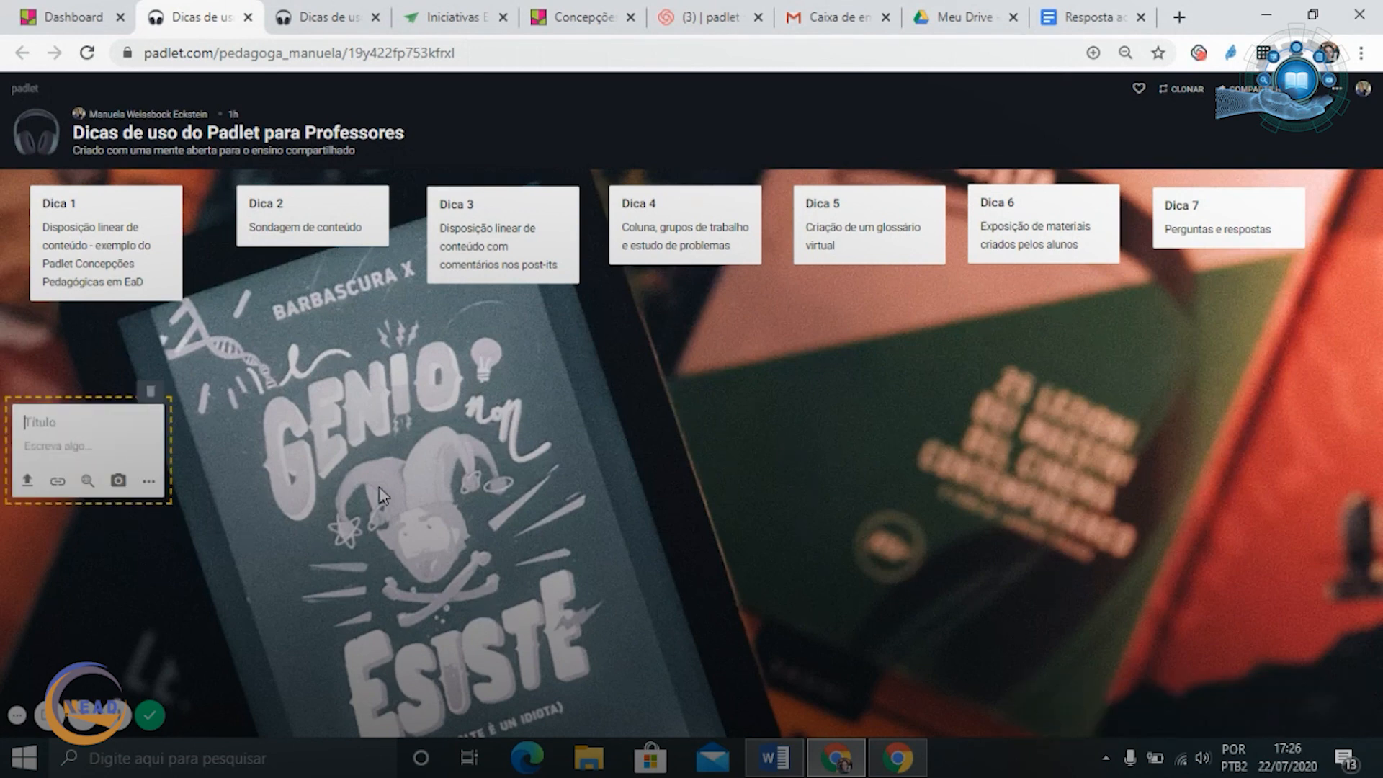
pyautogui.write('Material didático: Dominó')
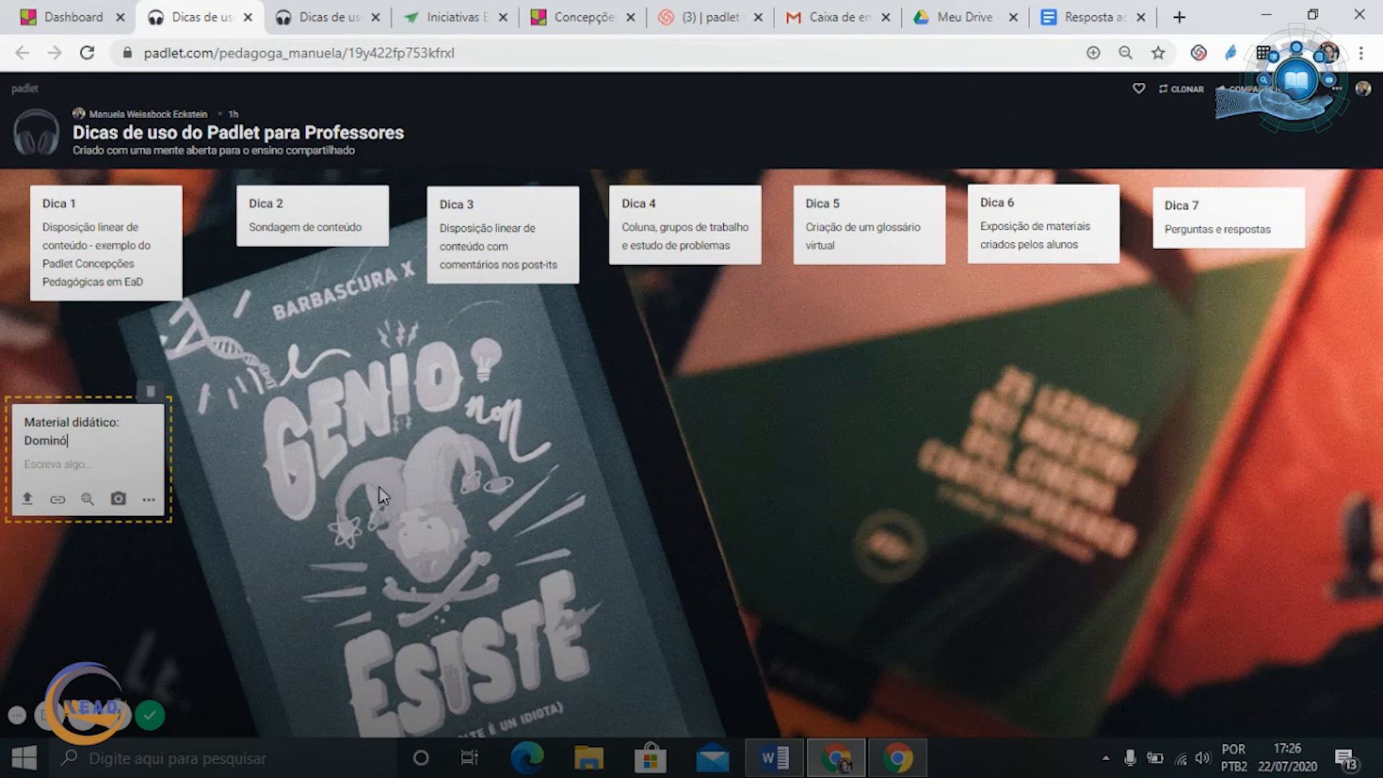
pyautogui.click(104, 465)
pyautogui.write('descrição do material dida')
pyautogui.write('tico profu')
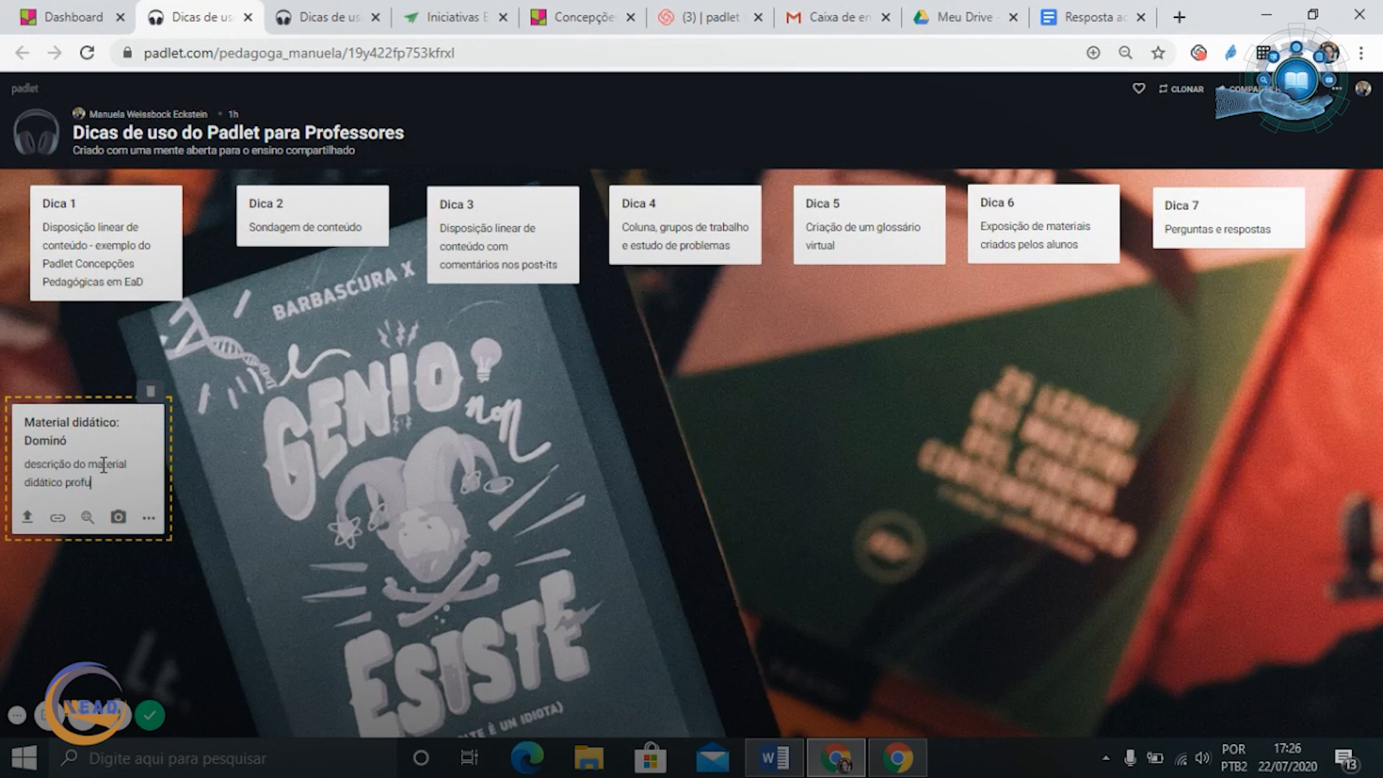
pyautogui.press('BackSpace')
pyautogui.write('duzido:')
pyautogui.press('Return')
pyautogui.write('asbcuibasuicbauisbcas')
# After a blank line in the Dominó post, add "Grupo exxecutor:" and the placeholder line "xiashuicgasuigciuas"
pyautogui.press('Return')
pyautogui.press('Return')
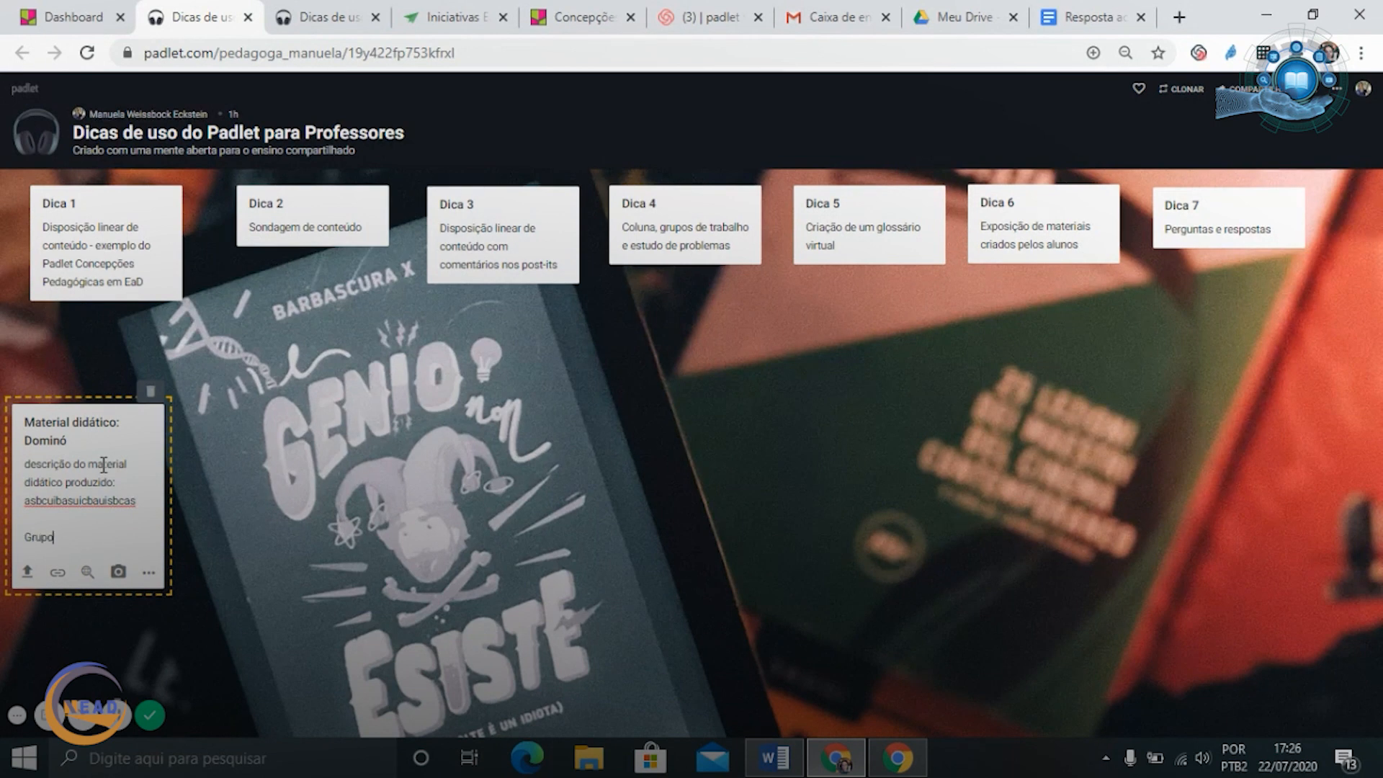
pyautogui.write('ecutor:')
pyautogui.press('Return')
pyautogui.write('xiashuicgasuigciuas')
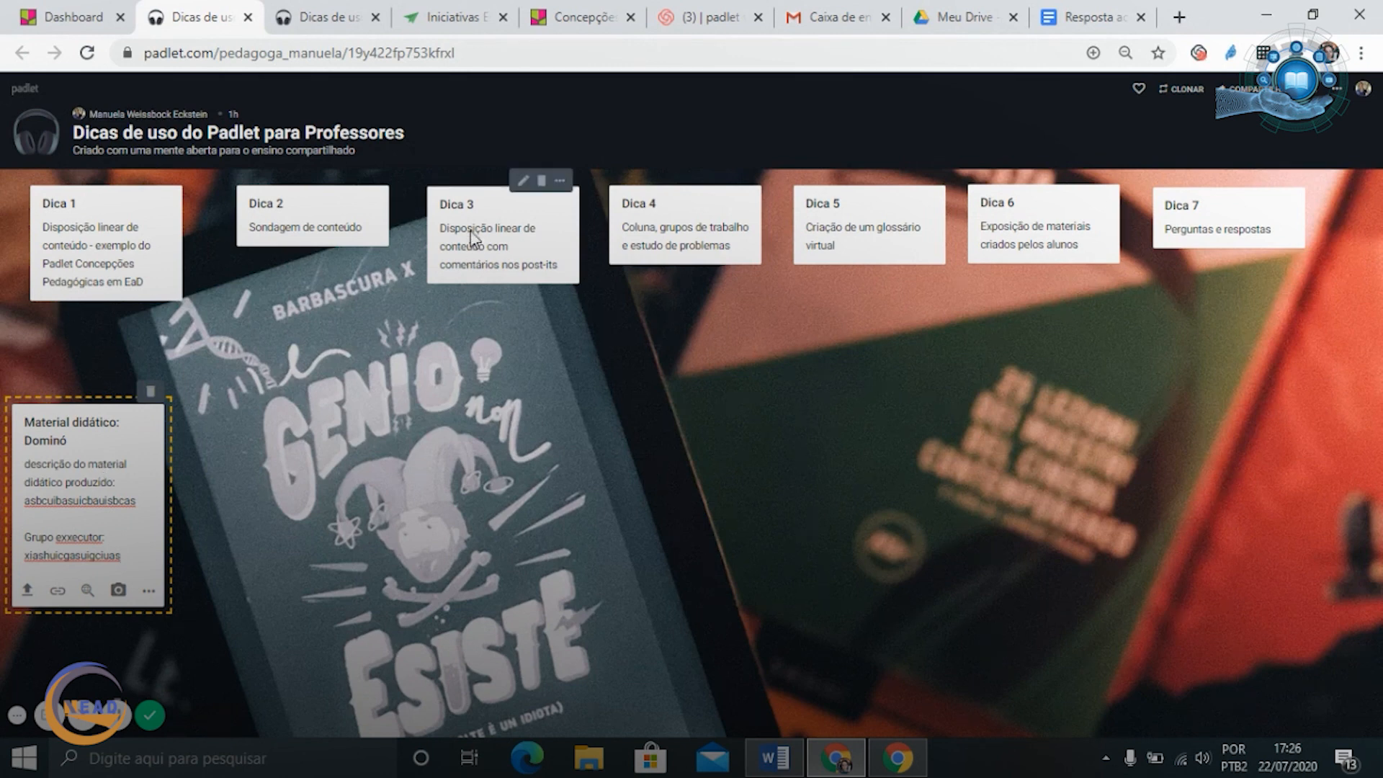
pyautogui.click(1070, 14)
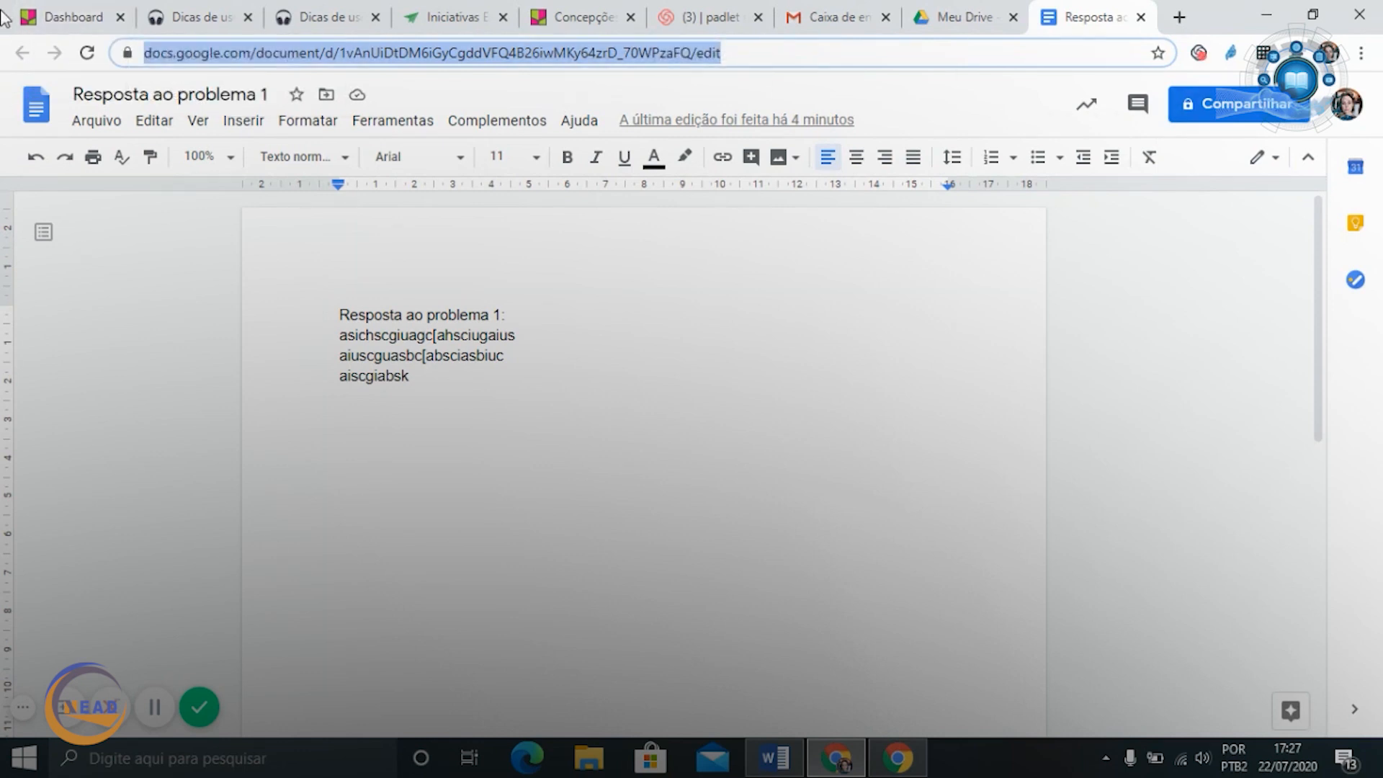
pyautogui.click(86, 21)
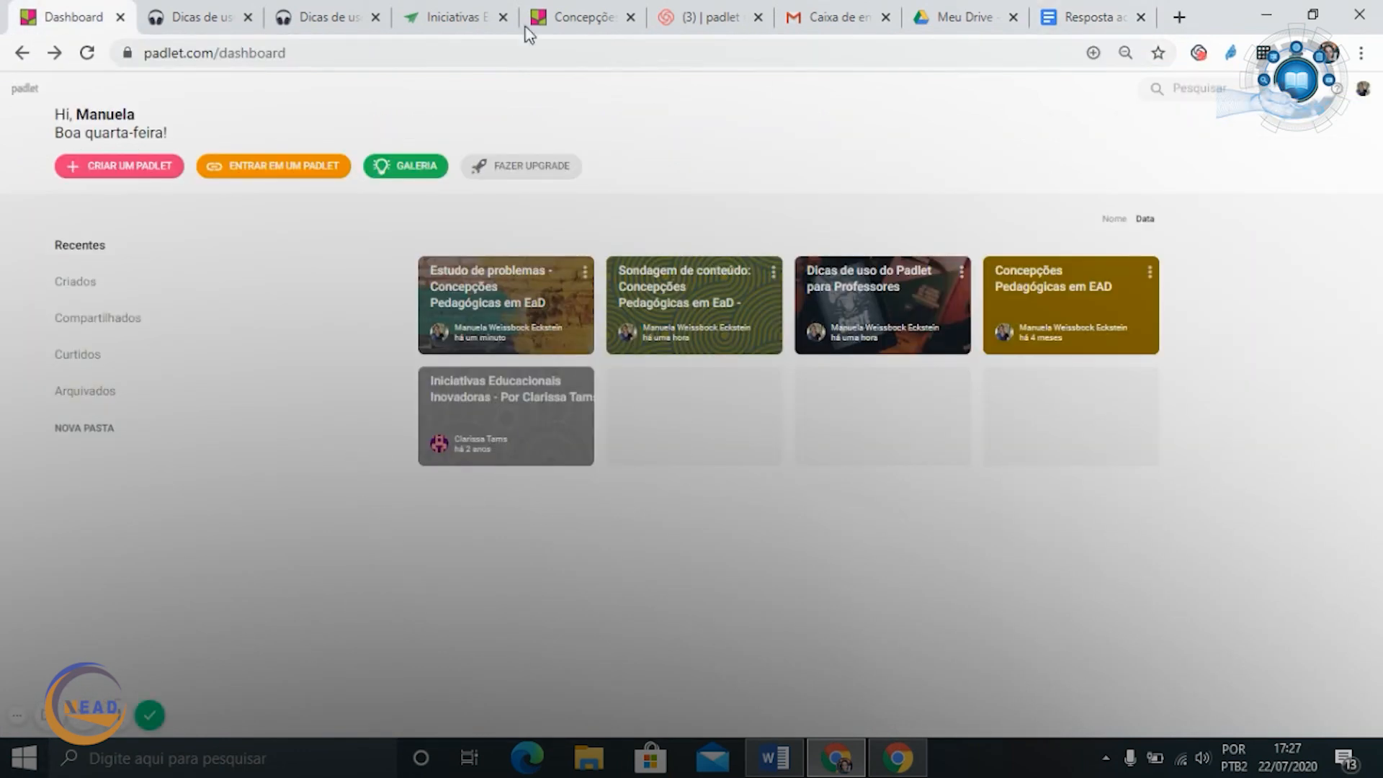
pyautogui.click(193, 26)
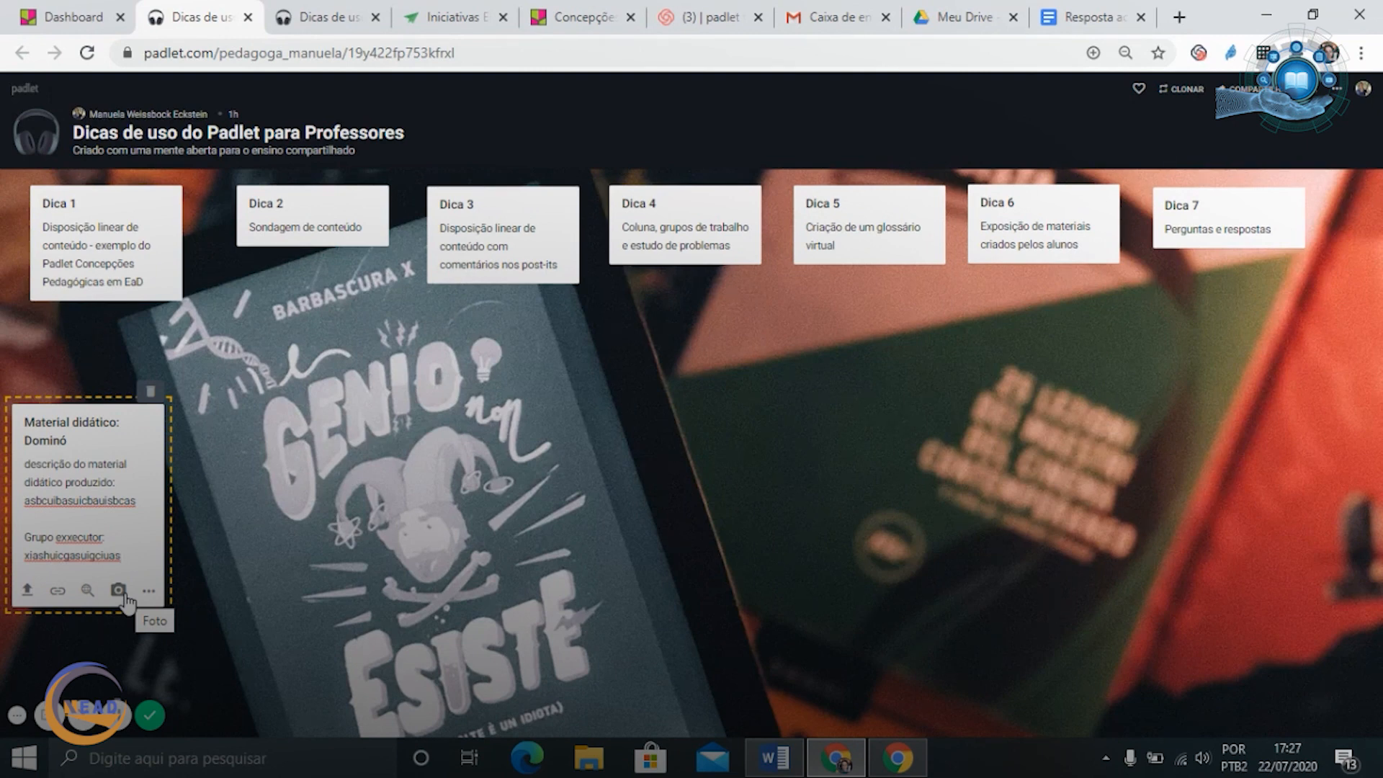
# Open Google in a new browser tab and search for images of "dominó"
pyautogui.click(1177, 16)
pyautogui.write('goo')
pyautogui.press('Return')
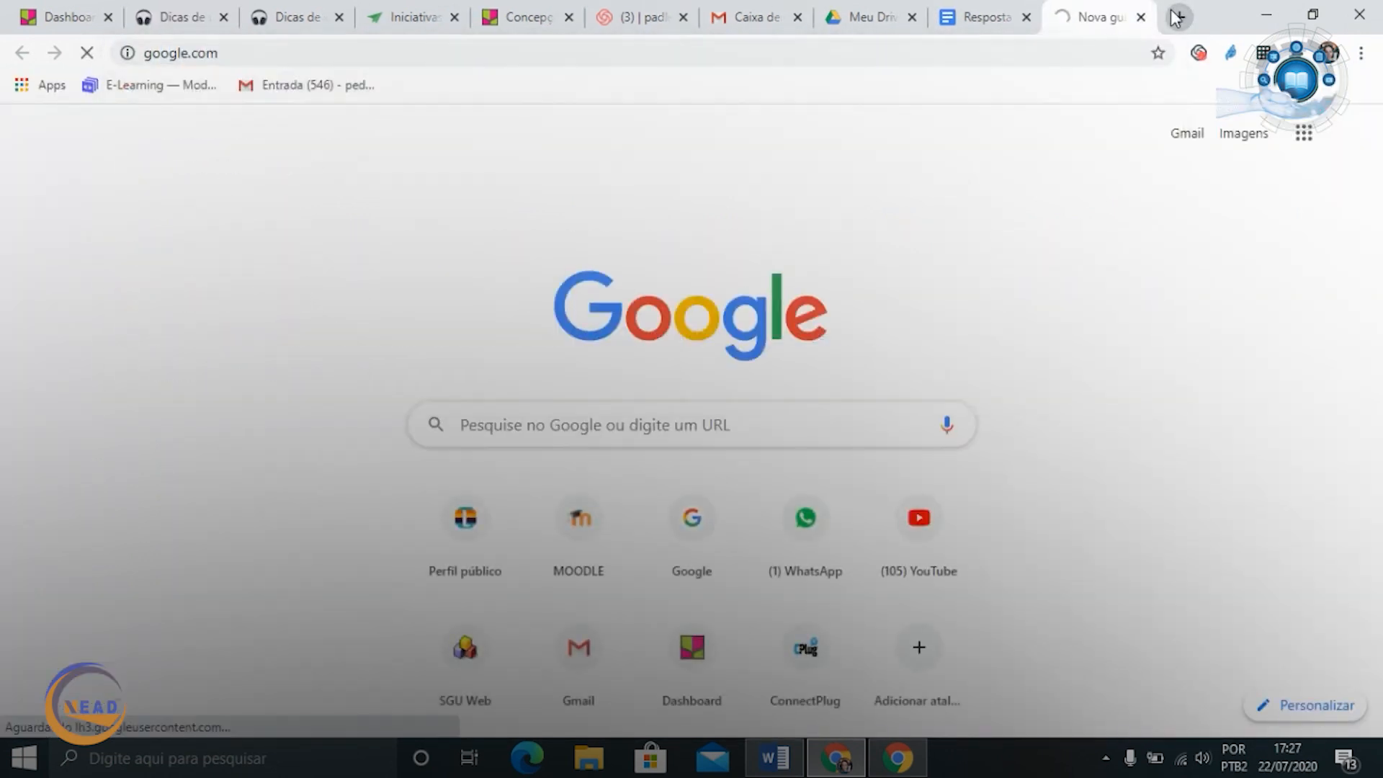
pyautogui.write('dominó')
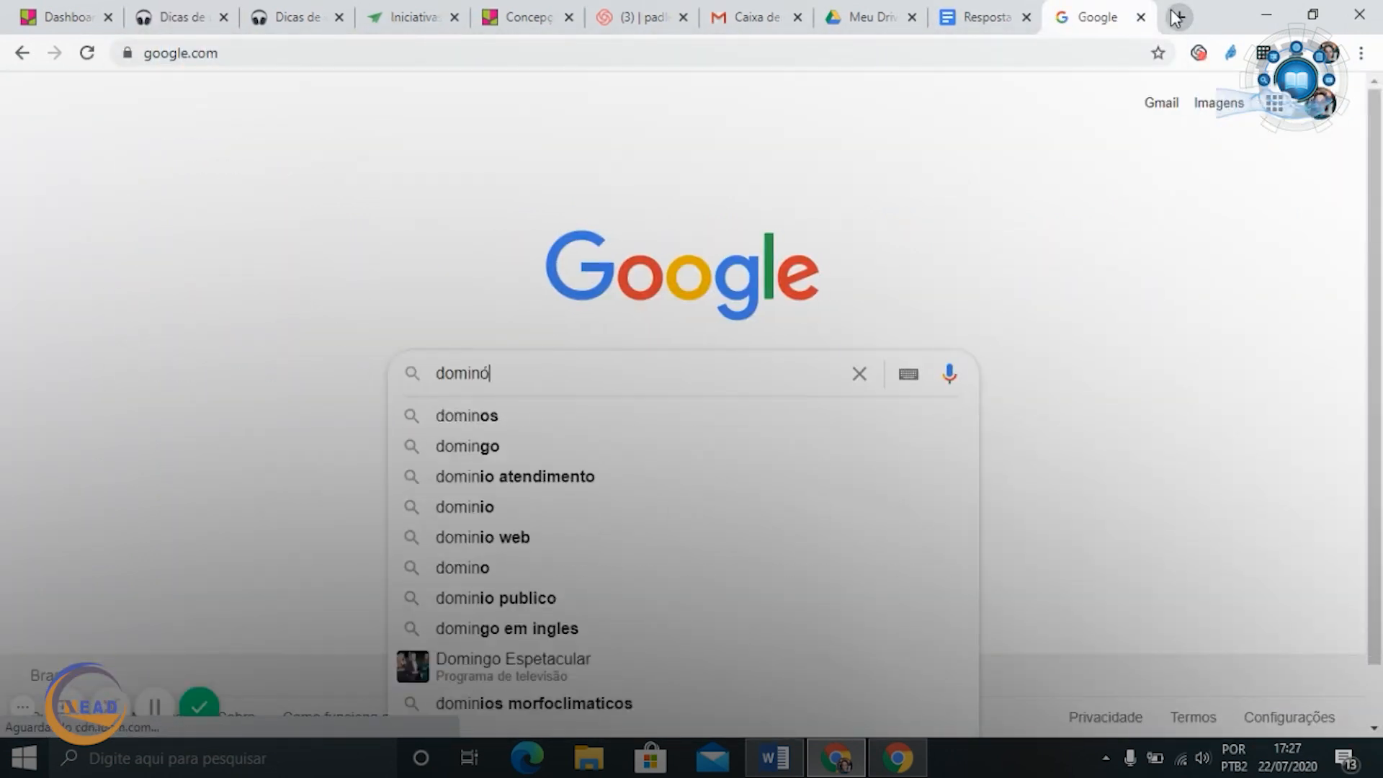
pyautogui.press('Return')
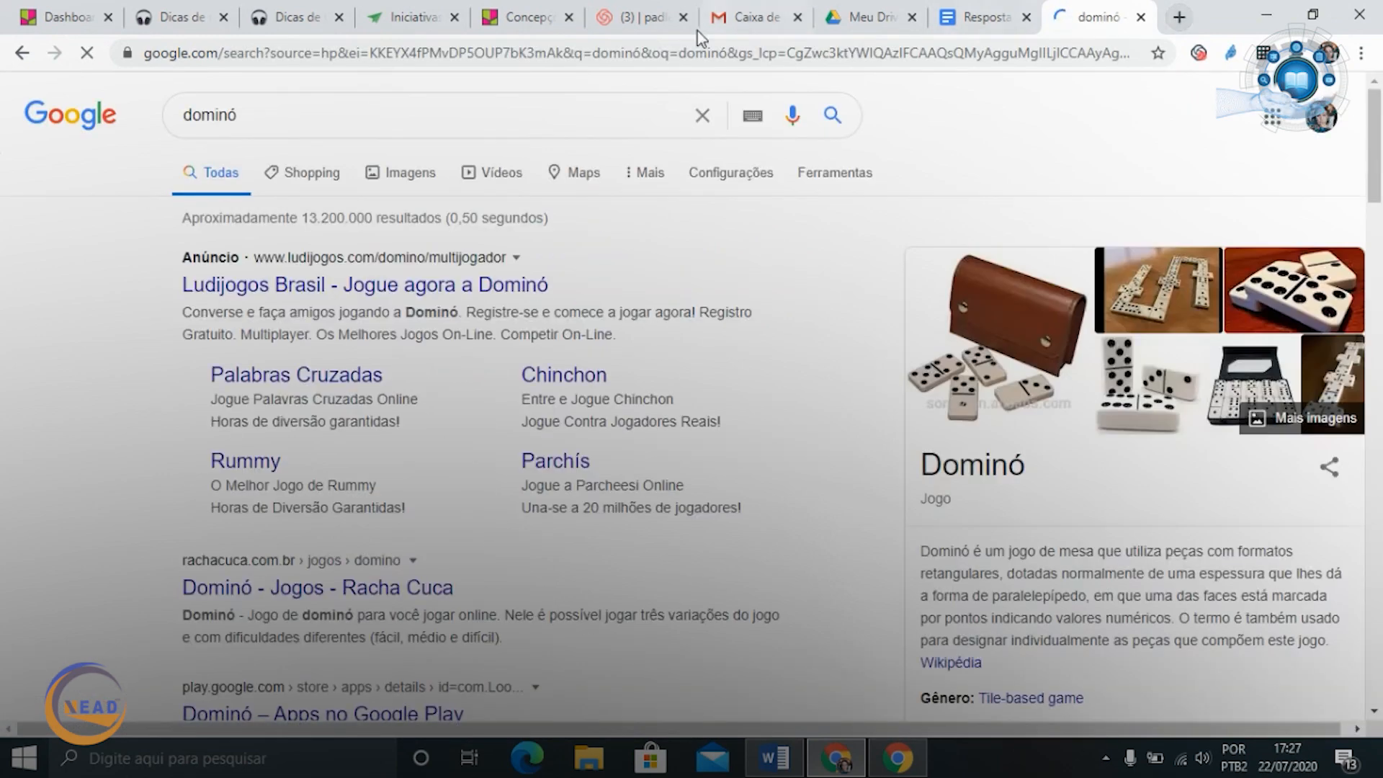
pyautogui.click(418, 181)
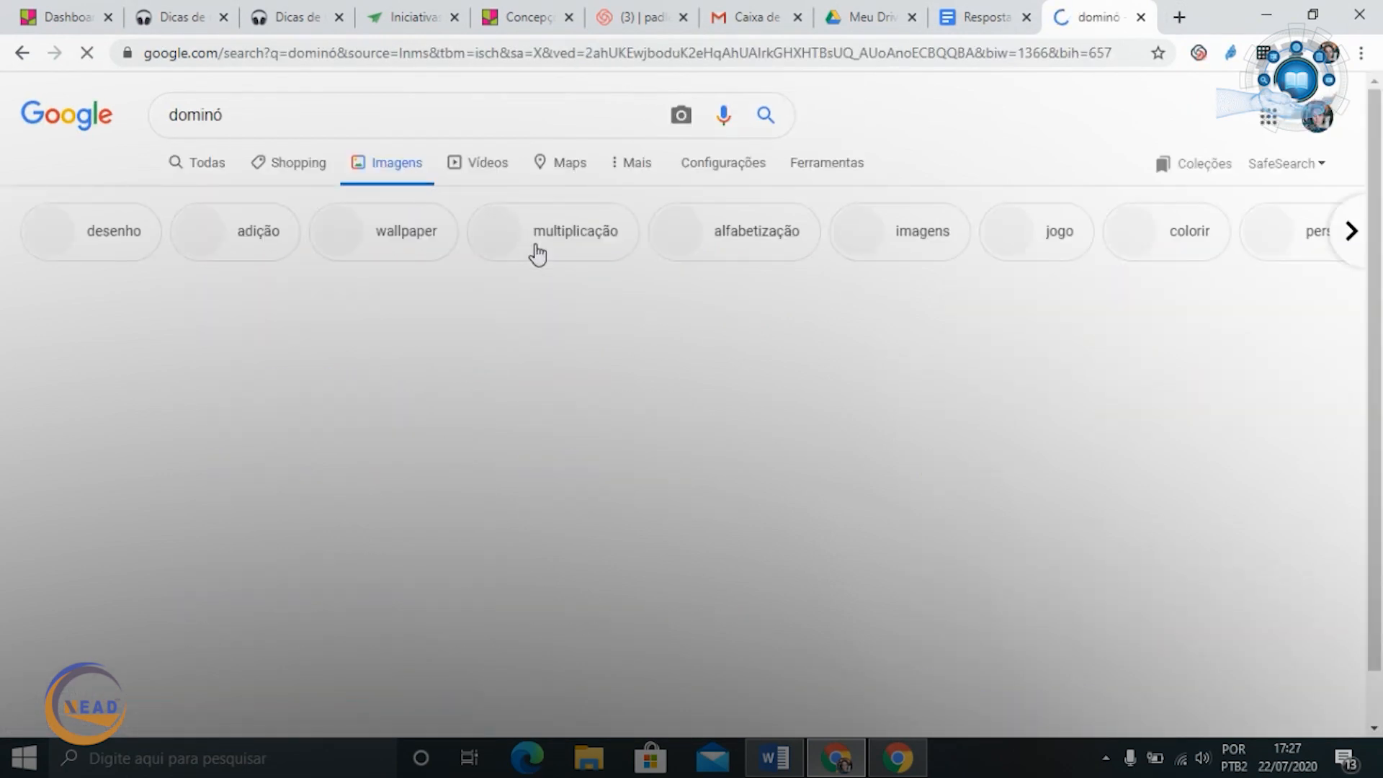
# Find the "Dominó das Cores" picture among the image results and save it to Downloads as "images (1)"
pyautogui.scroll(-15, 800, 597)
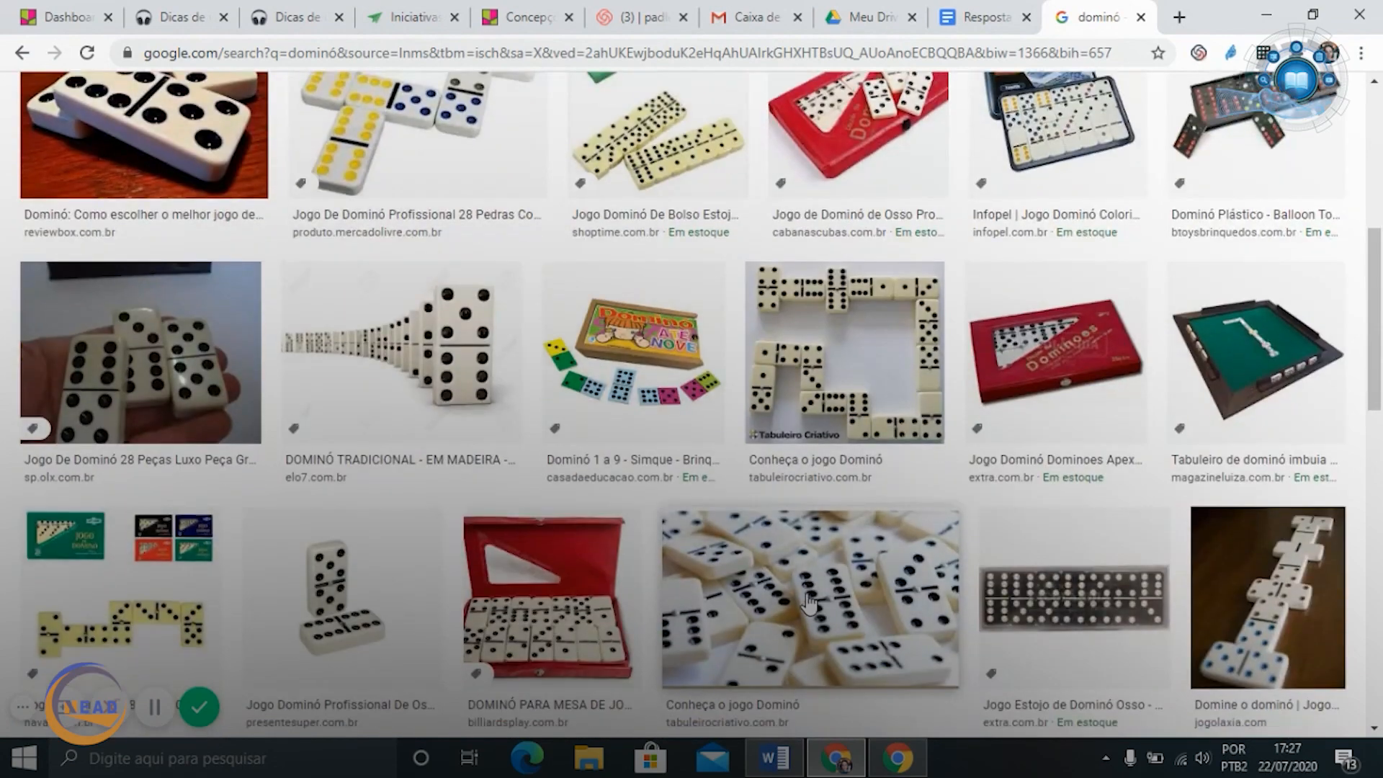
pyautogui.scroll(-5, 897, 547)
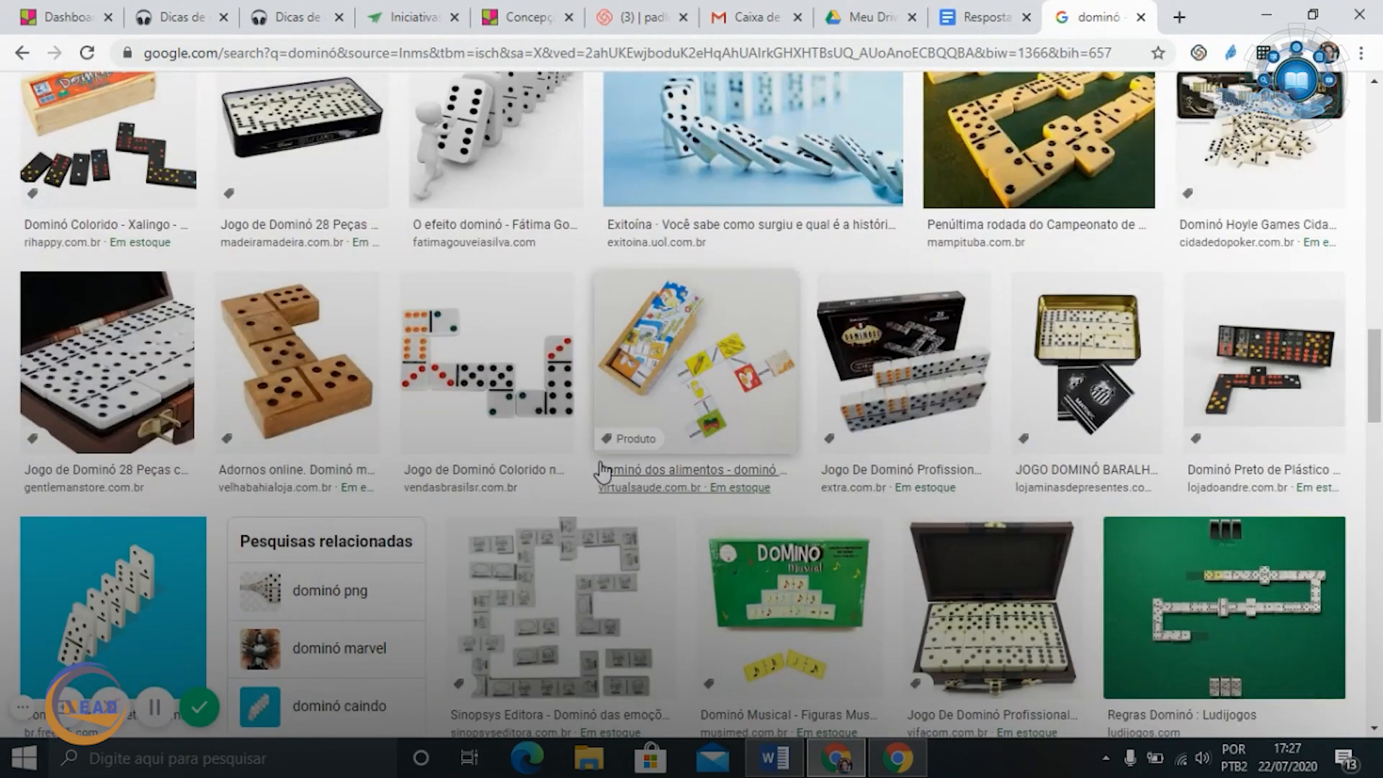
pyautogui.scroll(-5, 691, 360)
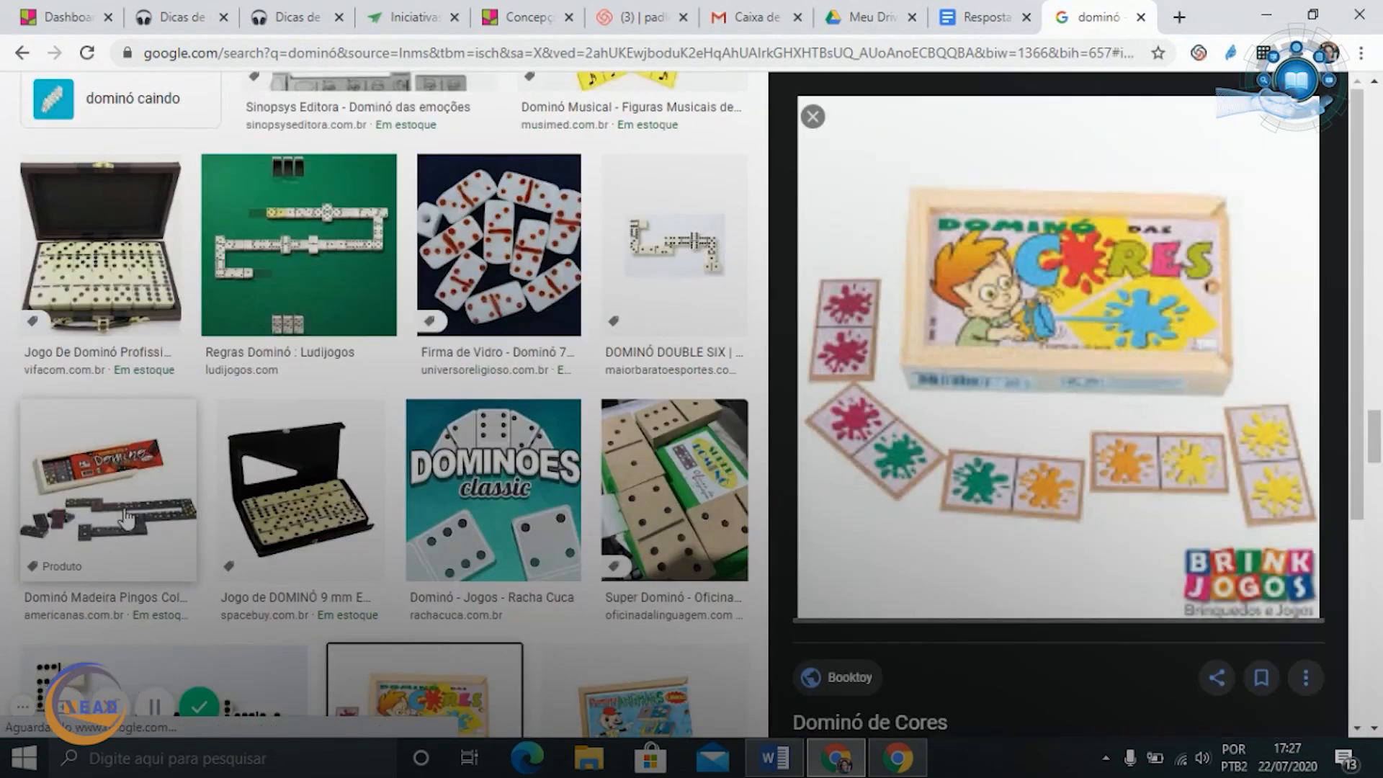
pyautogui.click(108, 490)
pyautogui.rightClick(829, 292)
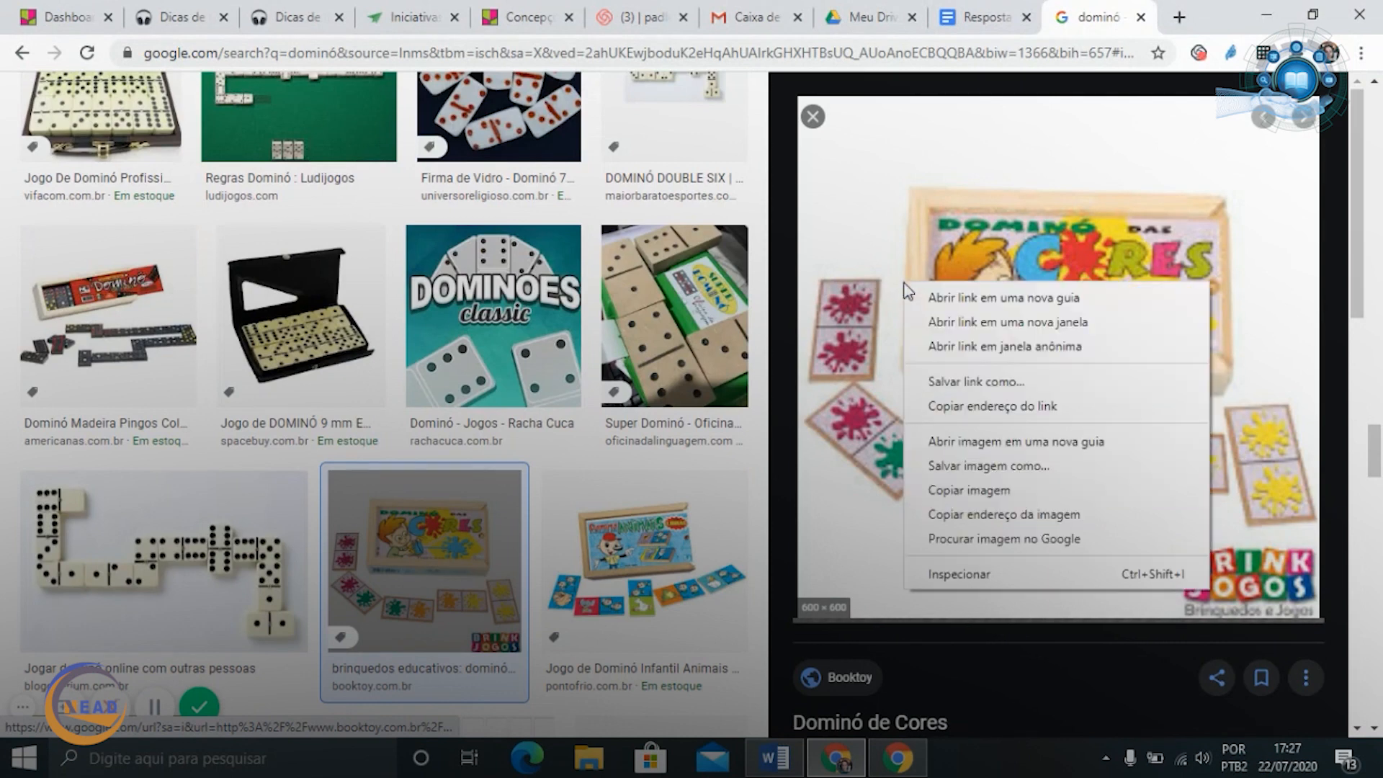
pyautogui.click(993, 472)
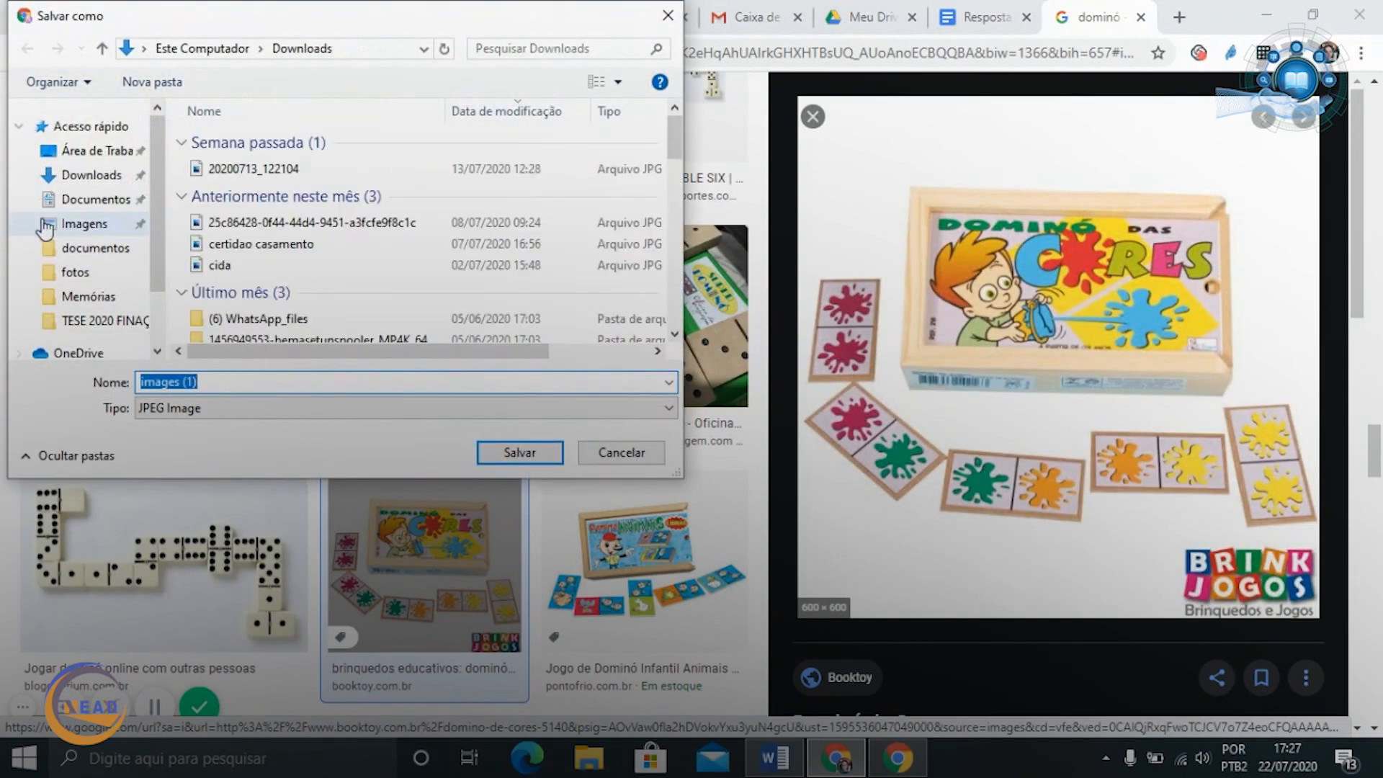
pyautogui.click(520, 452)
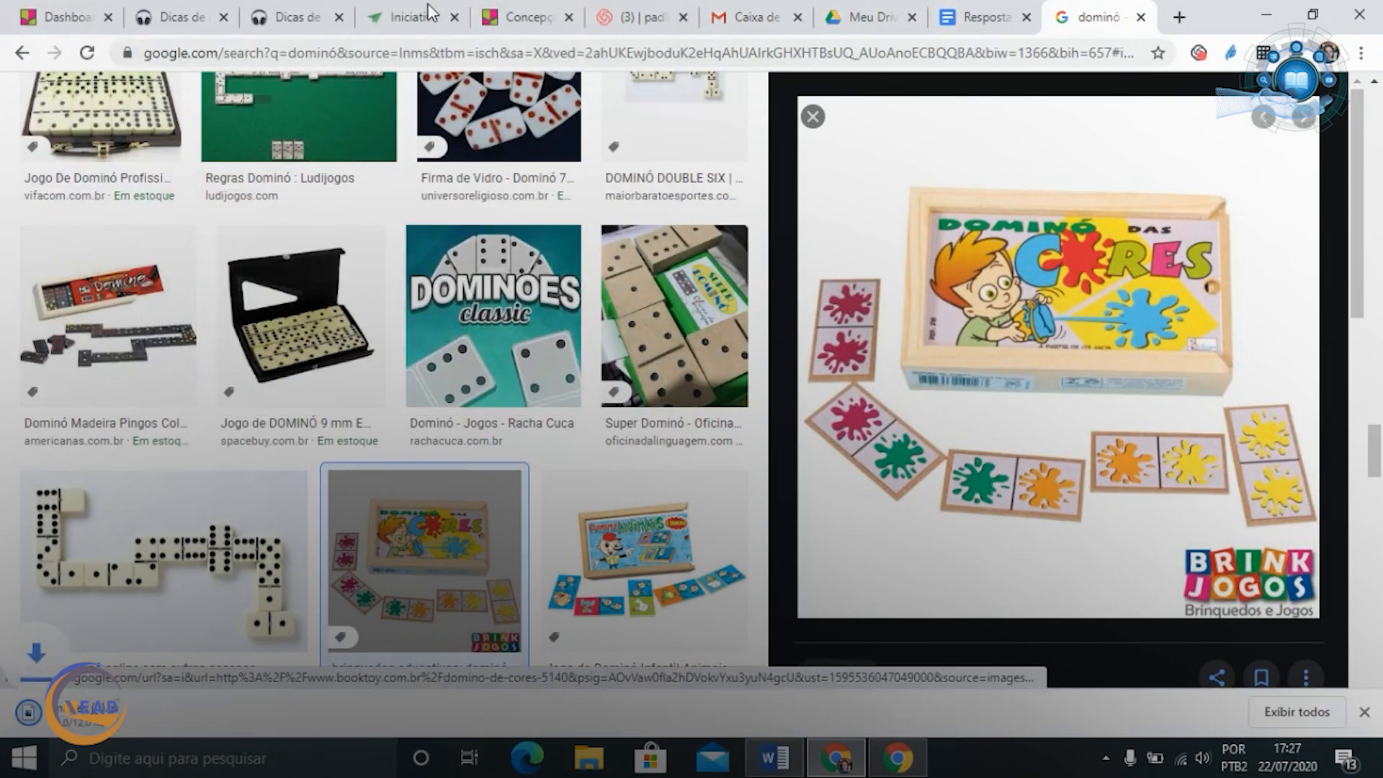
# Return to the "Dicas de uso do Padlet para Professores" padlet and upload "images (1)" from Downloads to the Dominó post
pyautogui.click(162, 23)
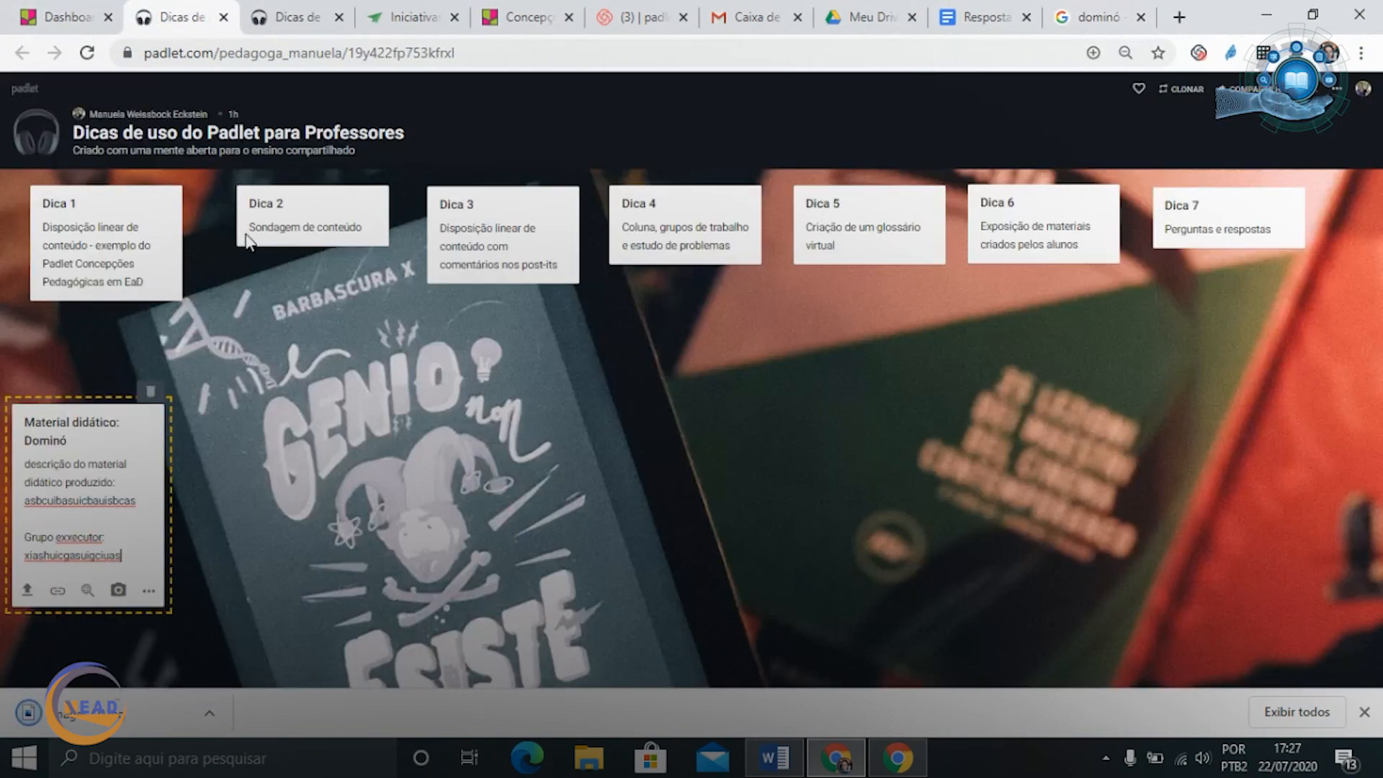
pyautogui.click(118, 589)
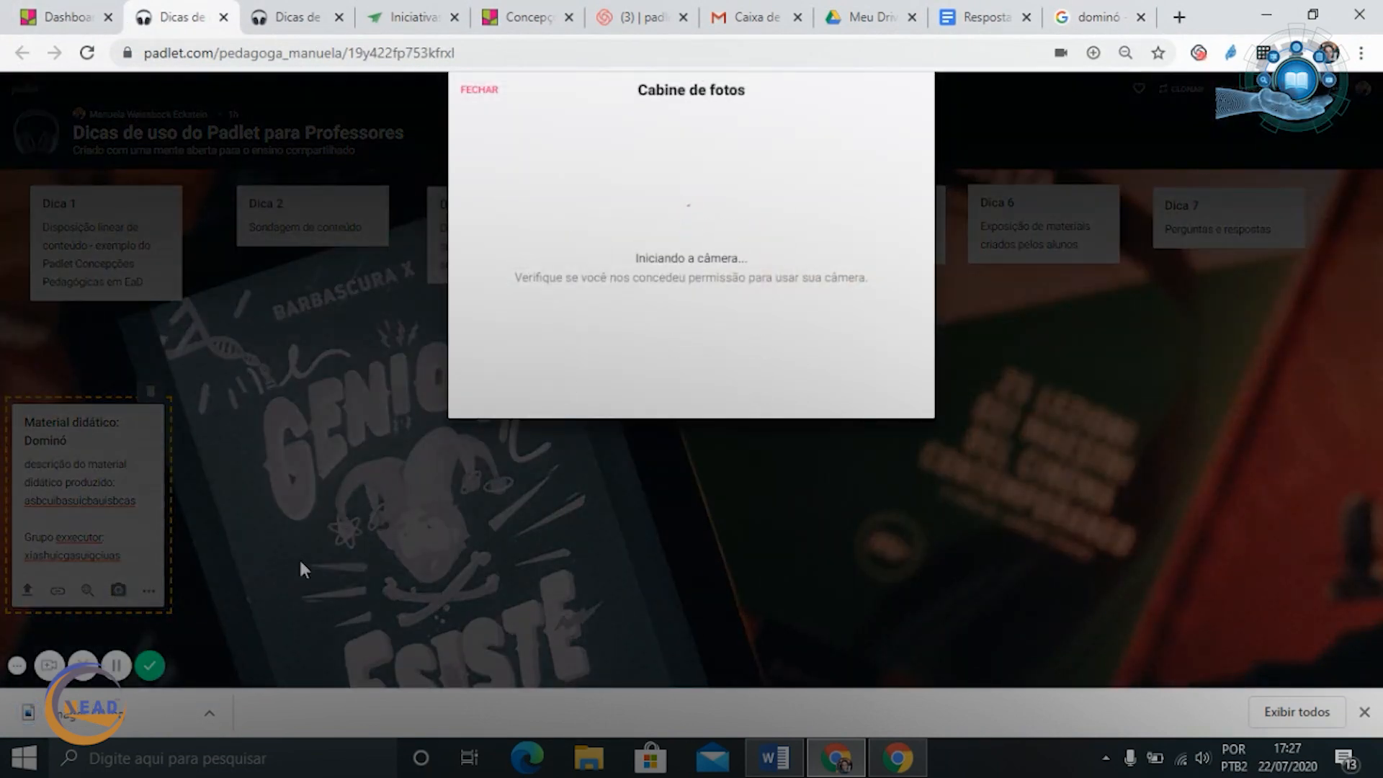
pyautogui.click(479, 89)
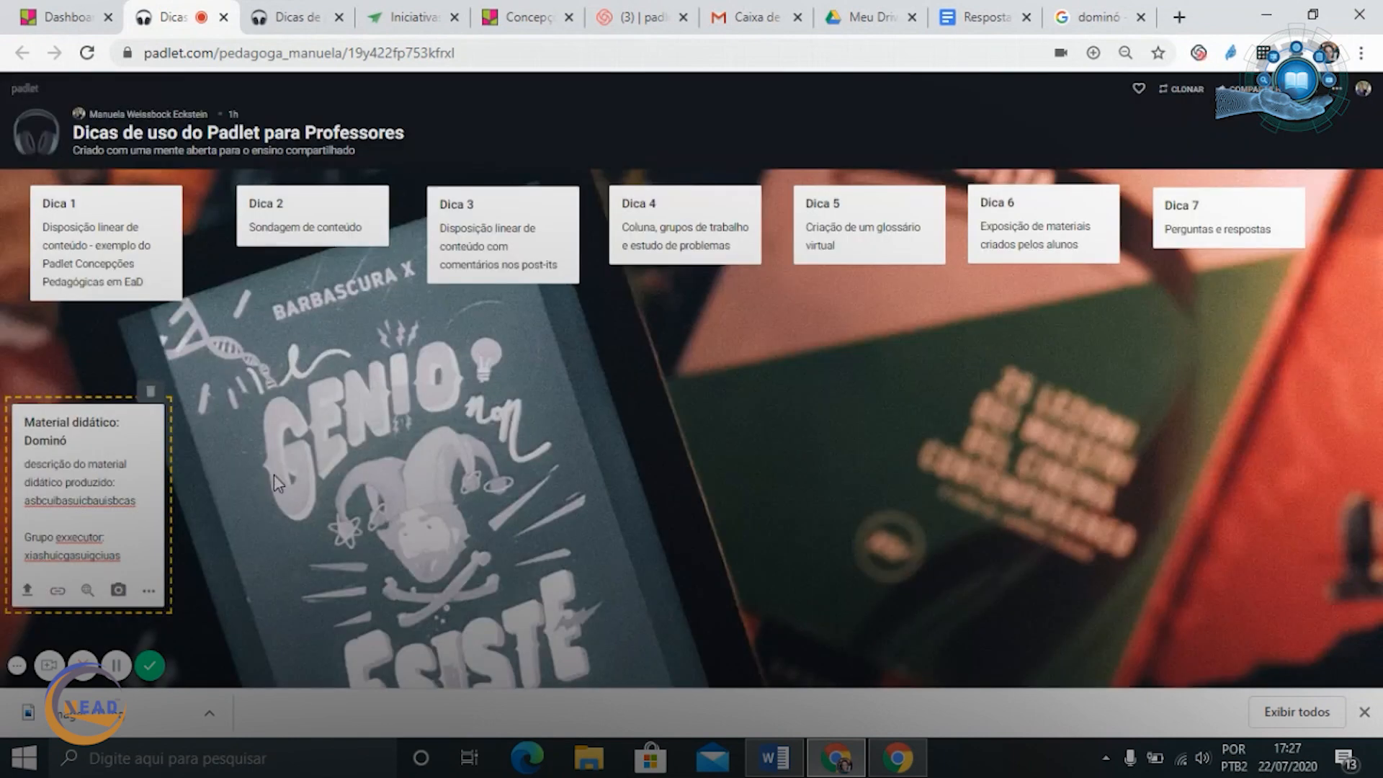
pyautogui.click(26, 590)
pyautogui.click(1256, 241)
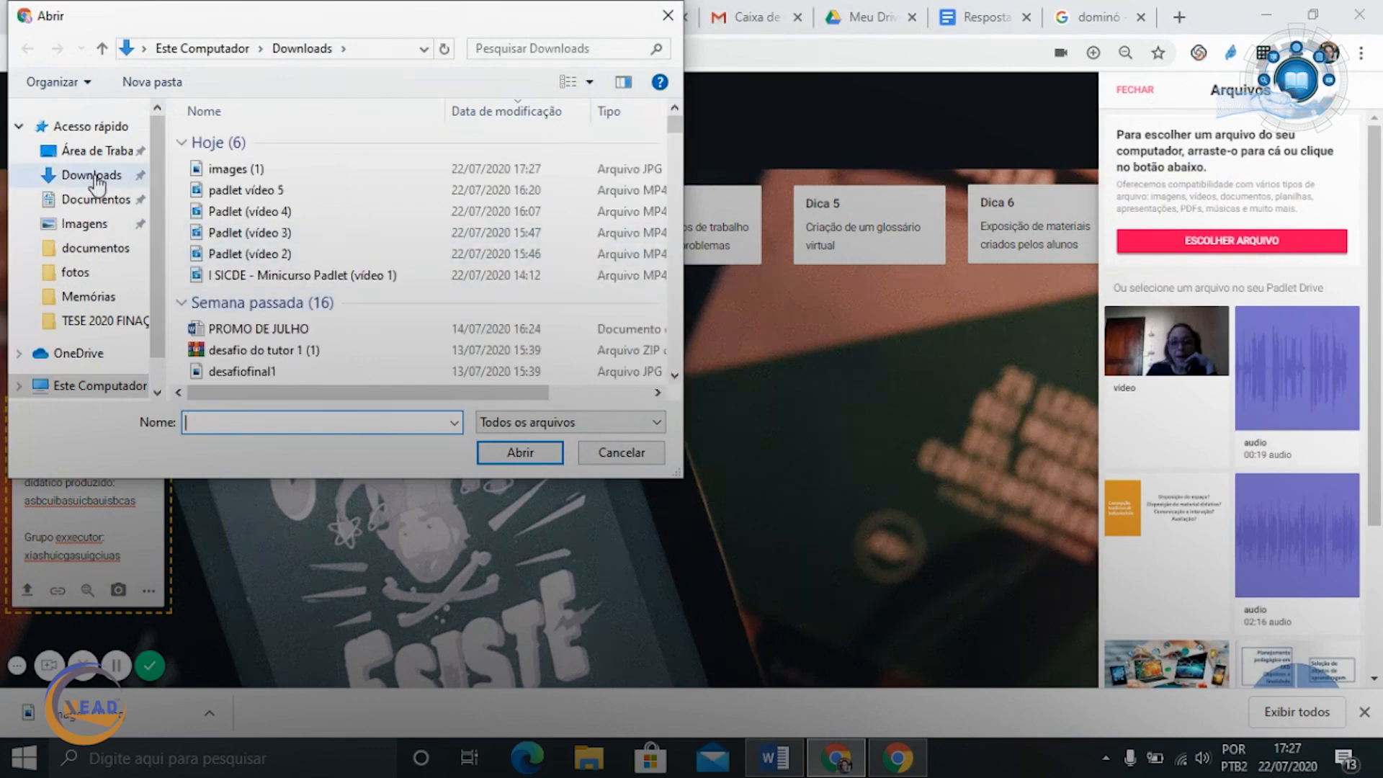
pyautogui.click(238, 169)
pyautogui.click(523, 453)
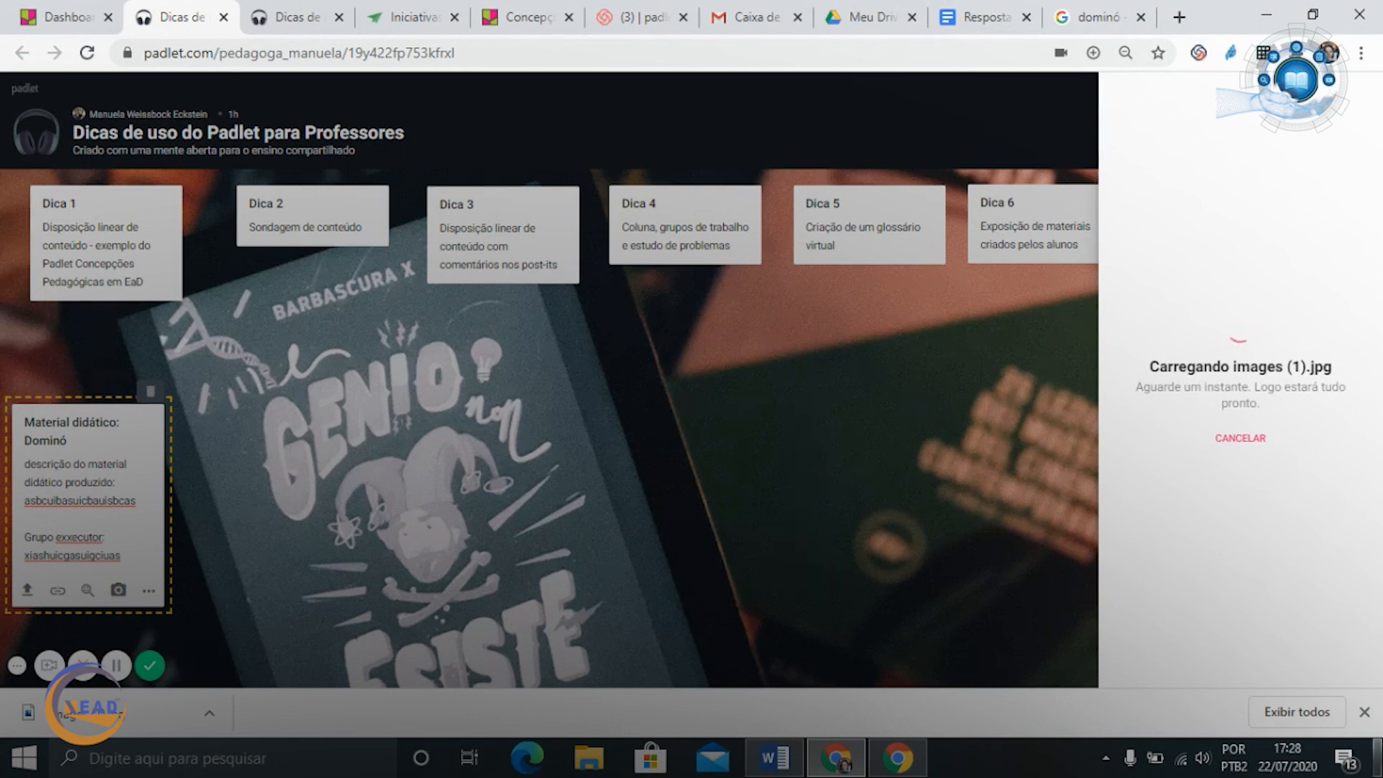
# Finish editing the Dominó post and move it into the space just below Dica 1 and Dica 2
pyautogui.click(1364, 712)
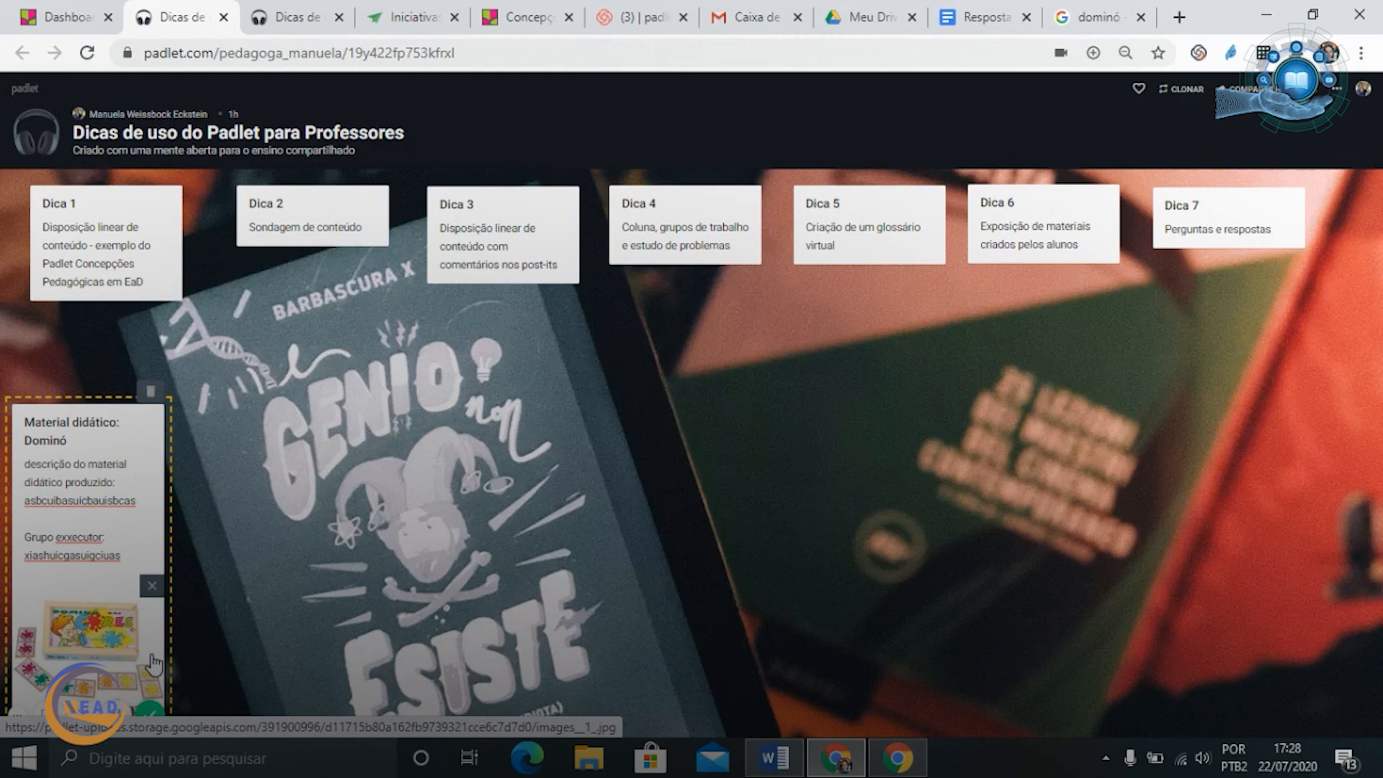
pyautogui.click(150, 713)
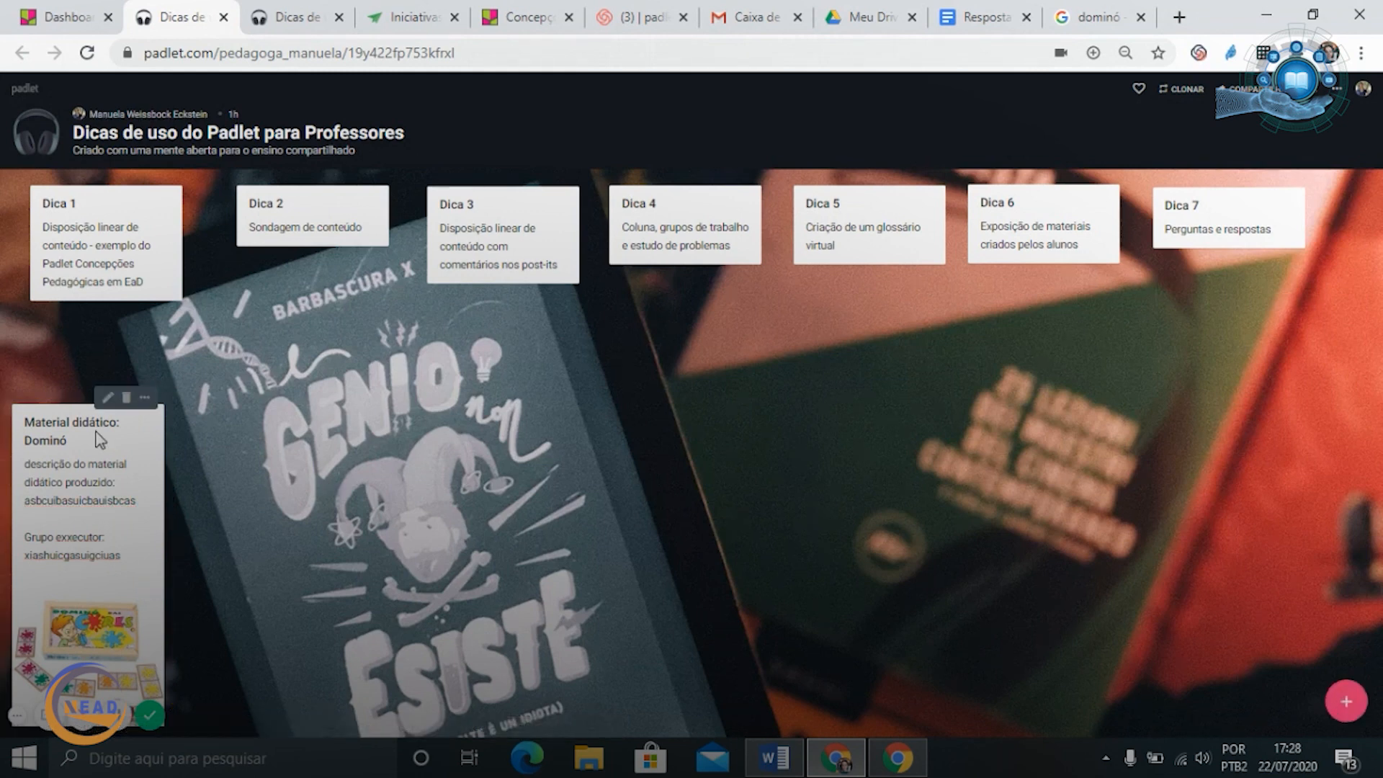
pyautogui.moveTo(144, 418); pyautogui.dragTo(284, 358)
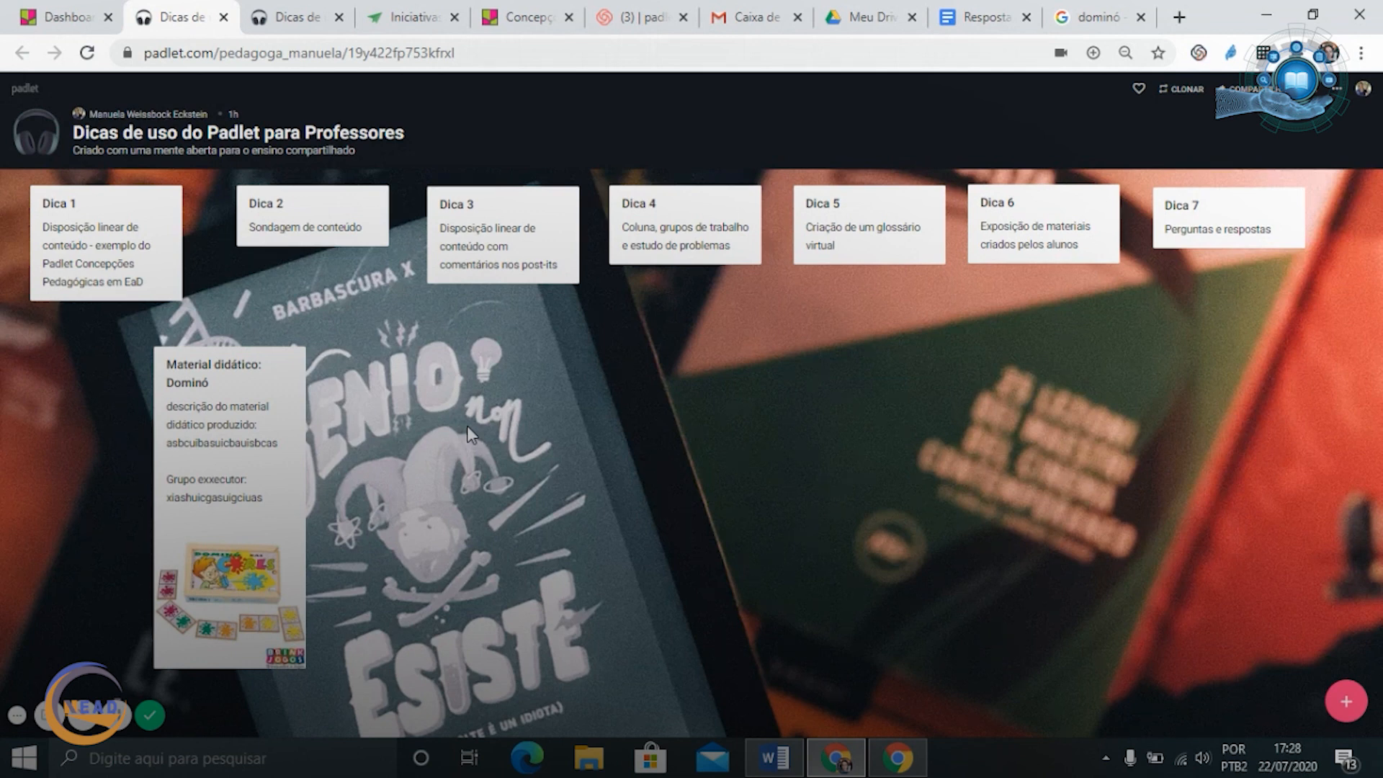
# Go to the Padlet dashboard and try to create a new padlet, returning to the dashboard
pyautogui.click(63, 16)
pyautogui.click(126, 169)
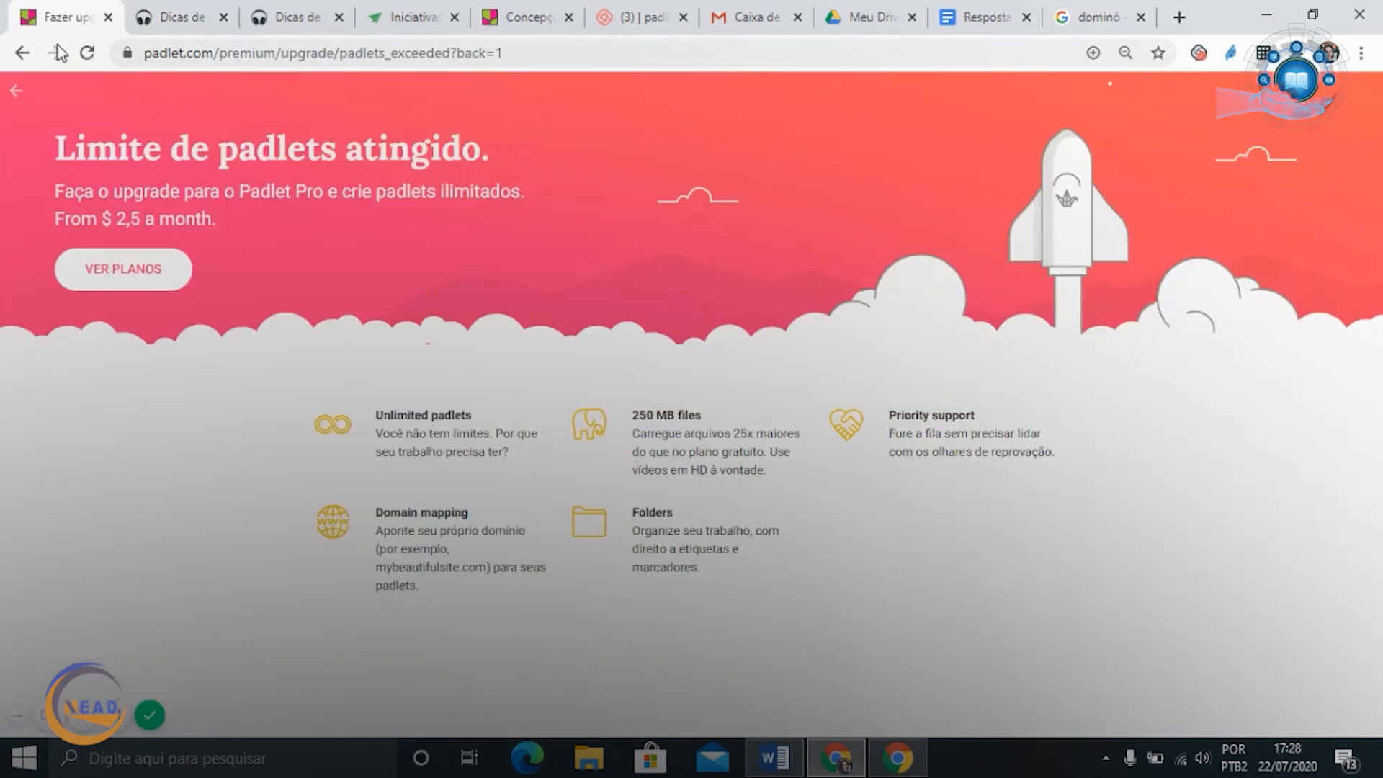
pyautogui.click(16, 90)
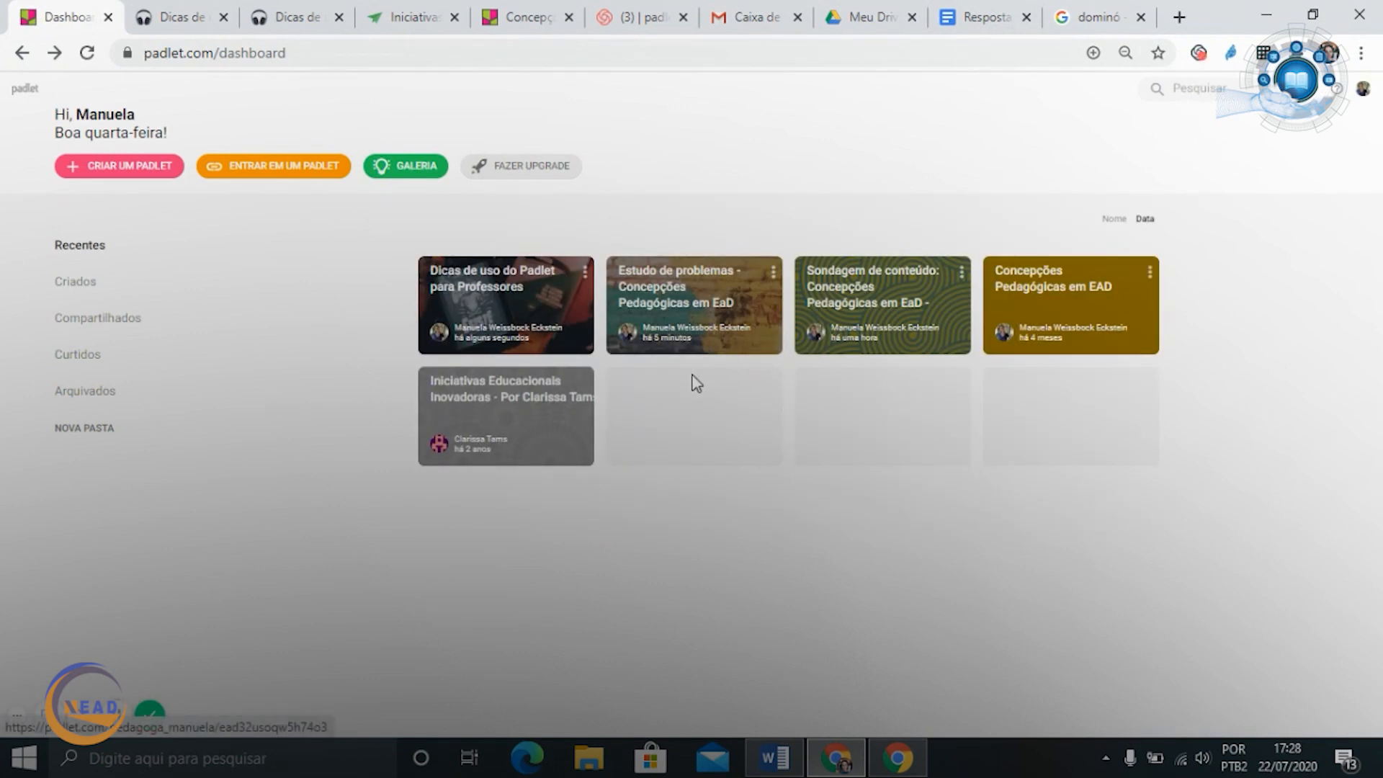
# Delete the padlet "Estudo de problemas - Concepções Pedagógicas em EaD", entering the confirmation code requested
pyautogui.click(774, 277)
pyautogui.click(695, 347)
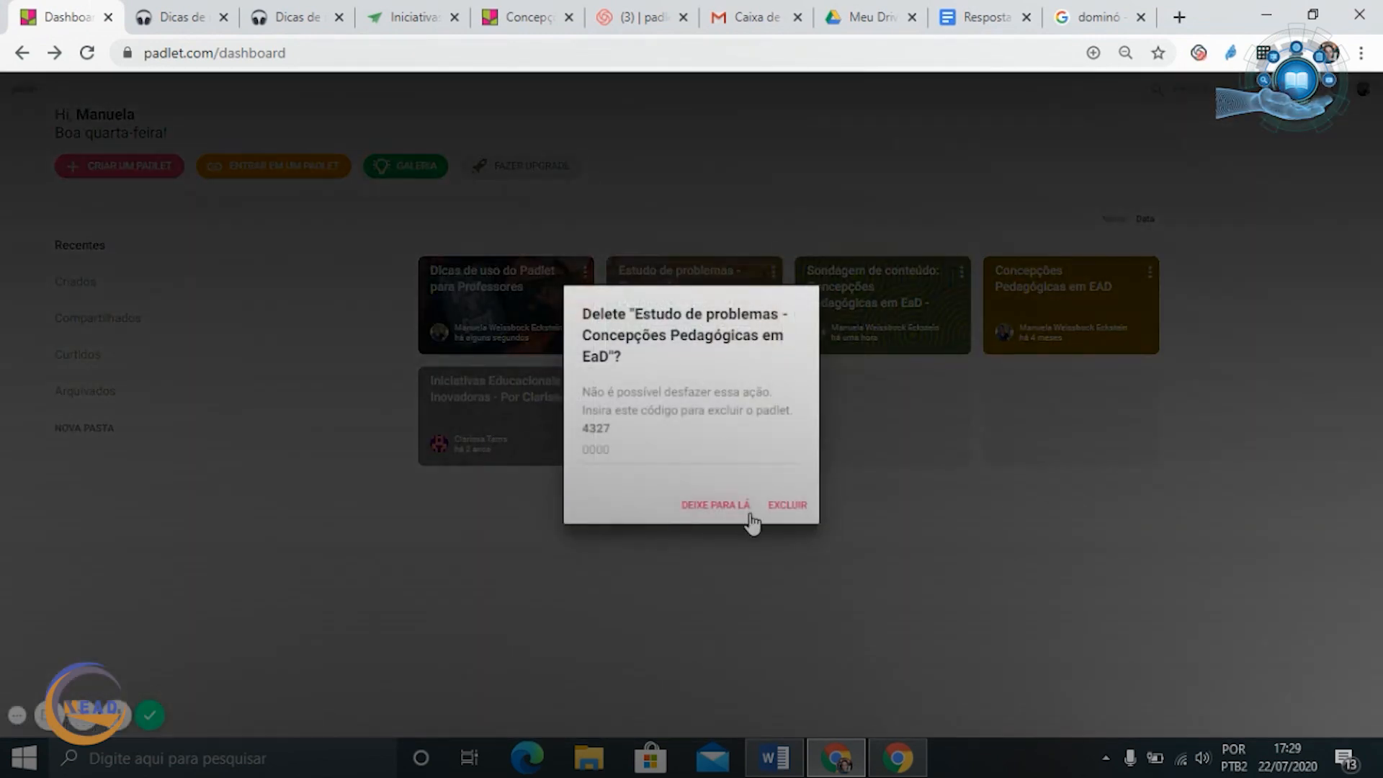
pyautogui.write('4327')
pyautogui.click(791, 506)
# Create a new padlet using the Conversa format
pyautogui.click(128, 168)
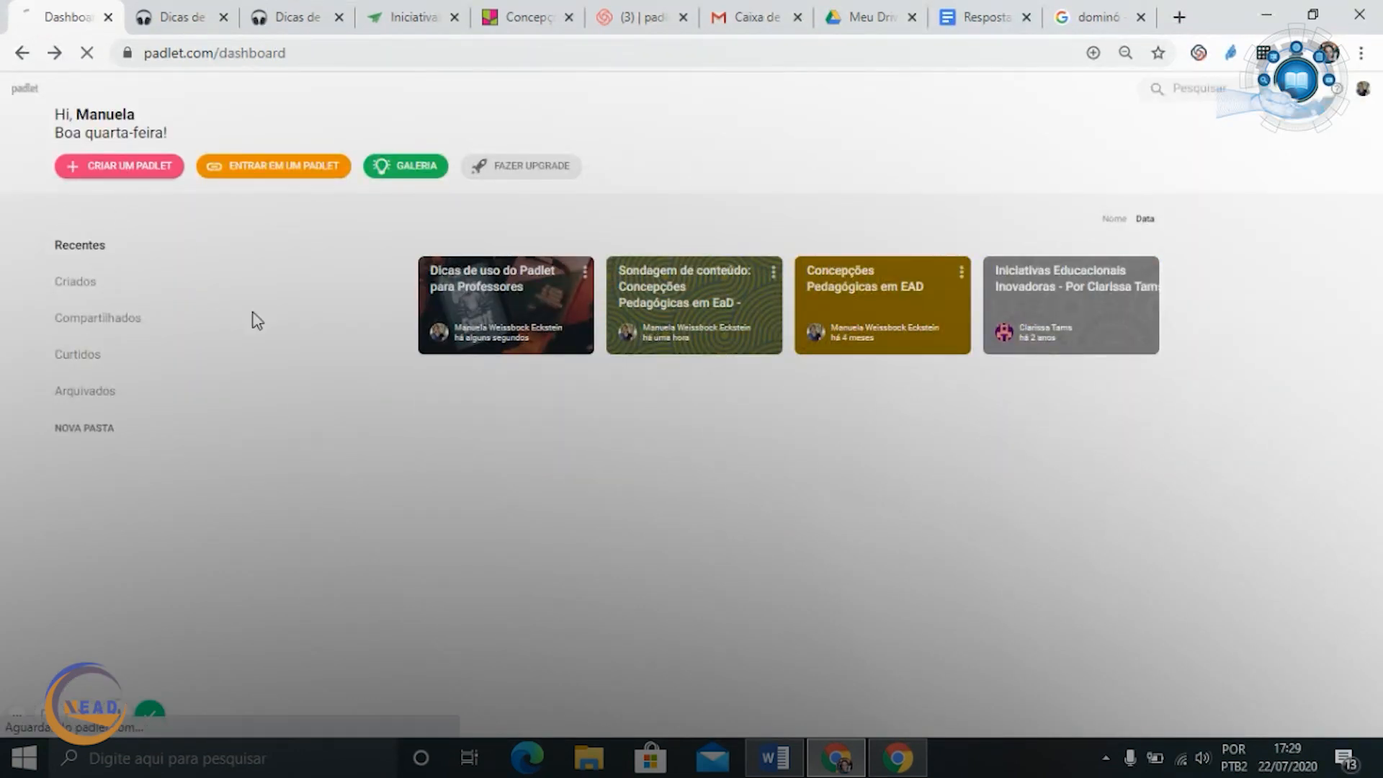
pyautogui.scroll(-1, 677, 542)
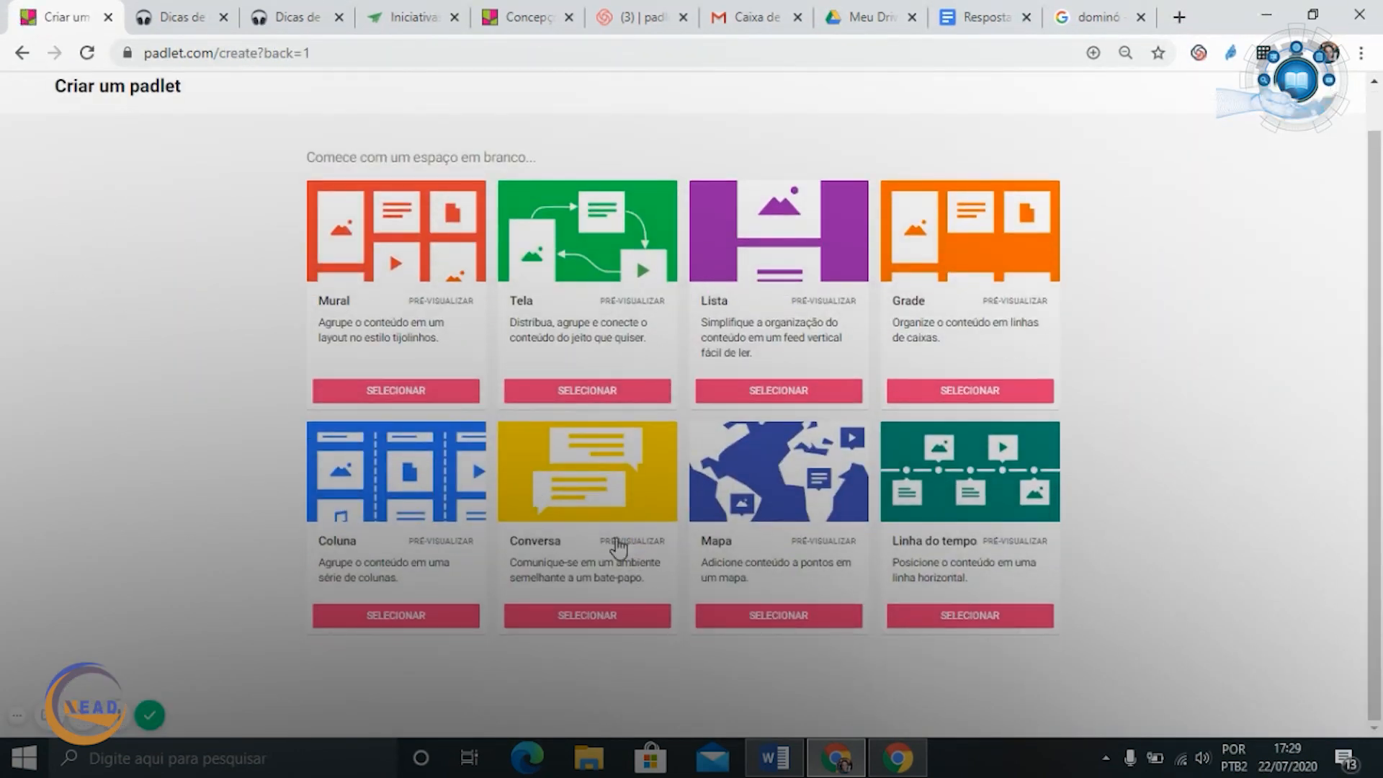
pyautogui.click(592, 618)
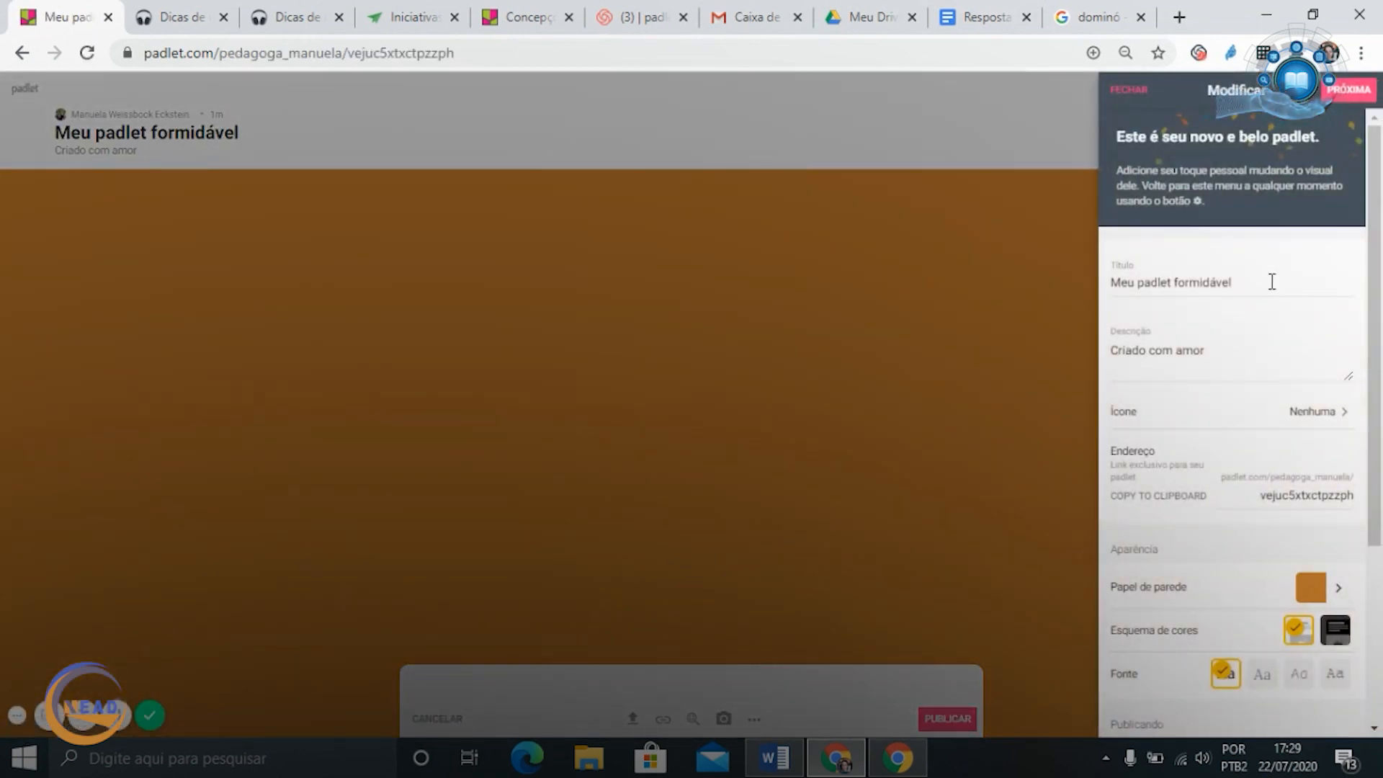
# Set the new padlet's title to "Perguntas e respostas sobre Concepções Pedagógicas em EaD"
pyautogui.click(1272, 282)
pyautogui.moveTo(1273, 282); pyautogui.dragTo(938, 292)
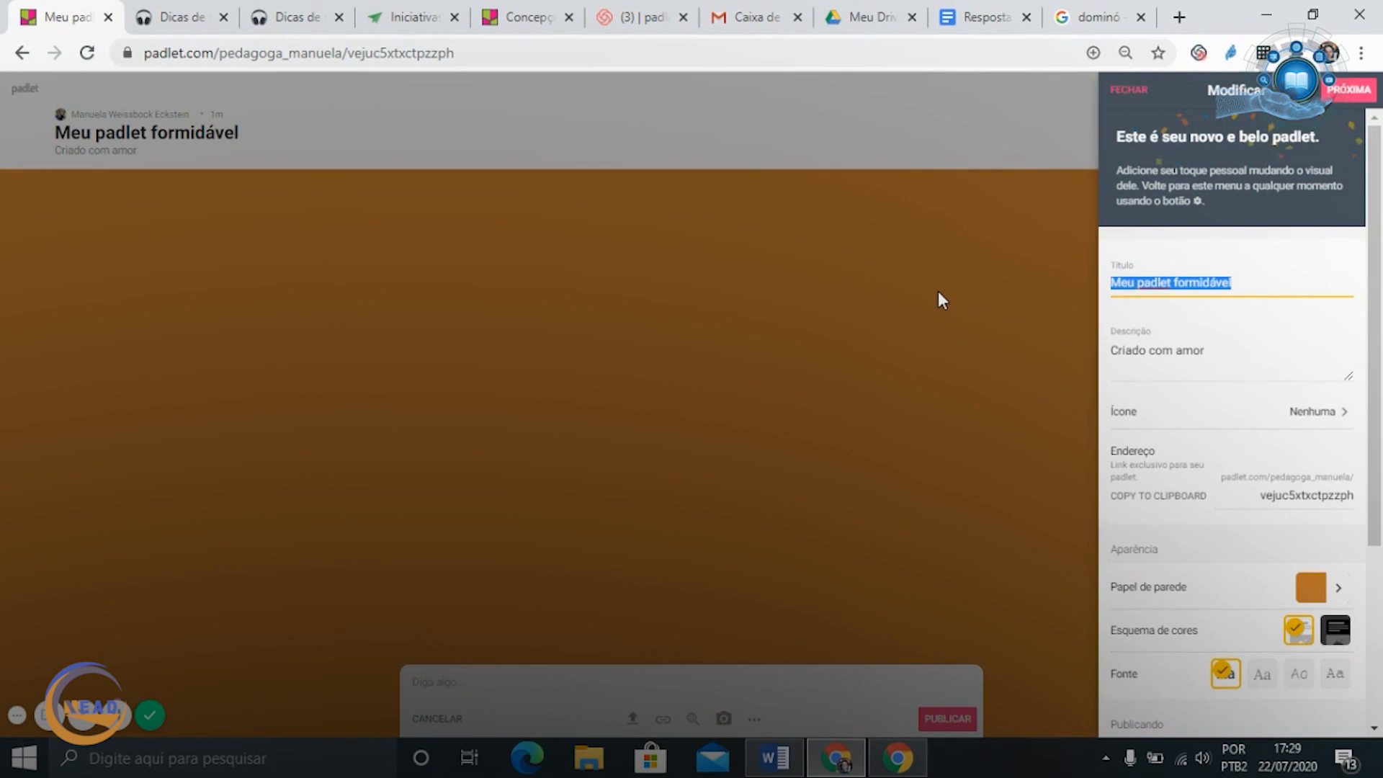
pyautogui.write('Perguntas')
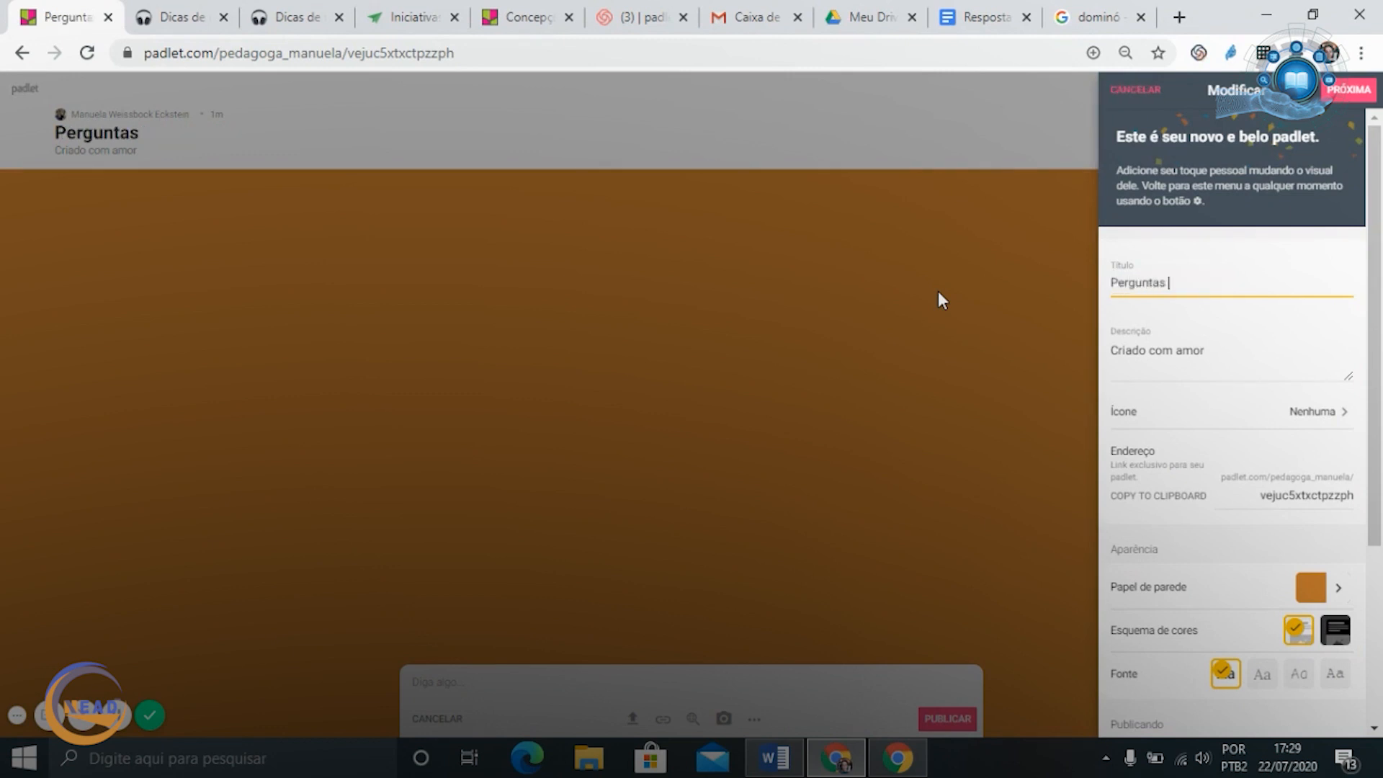
pyautogui.write(' e respostas s')
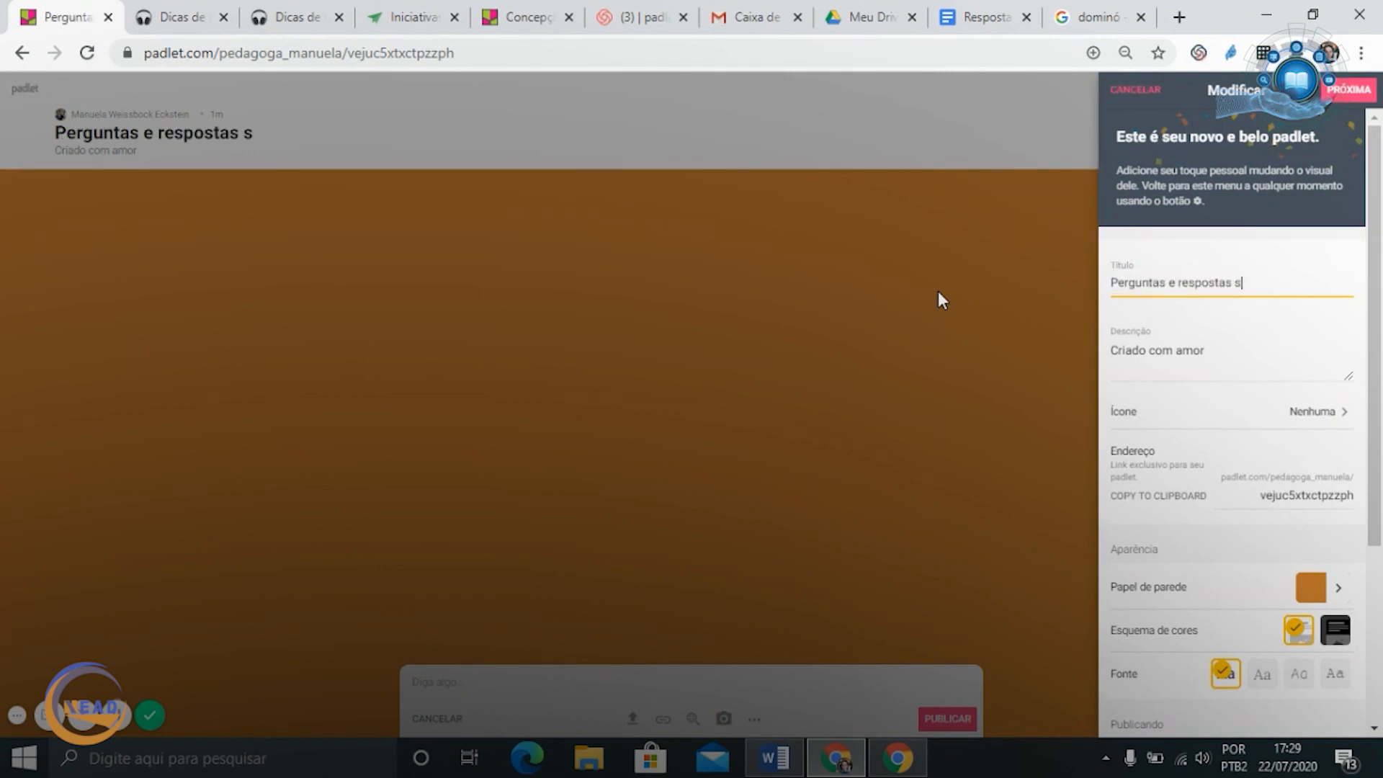
pyautogui.write('obre Concepçõe')
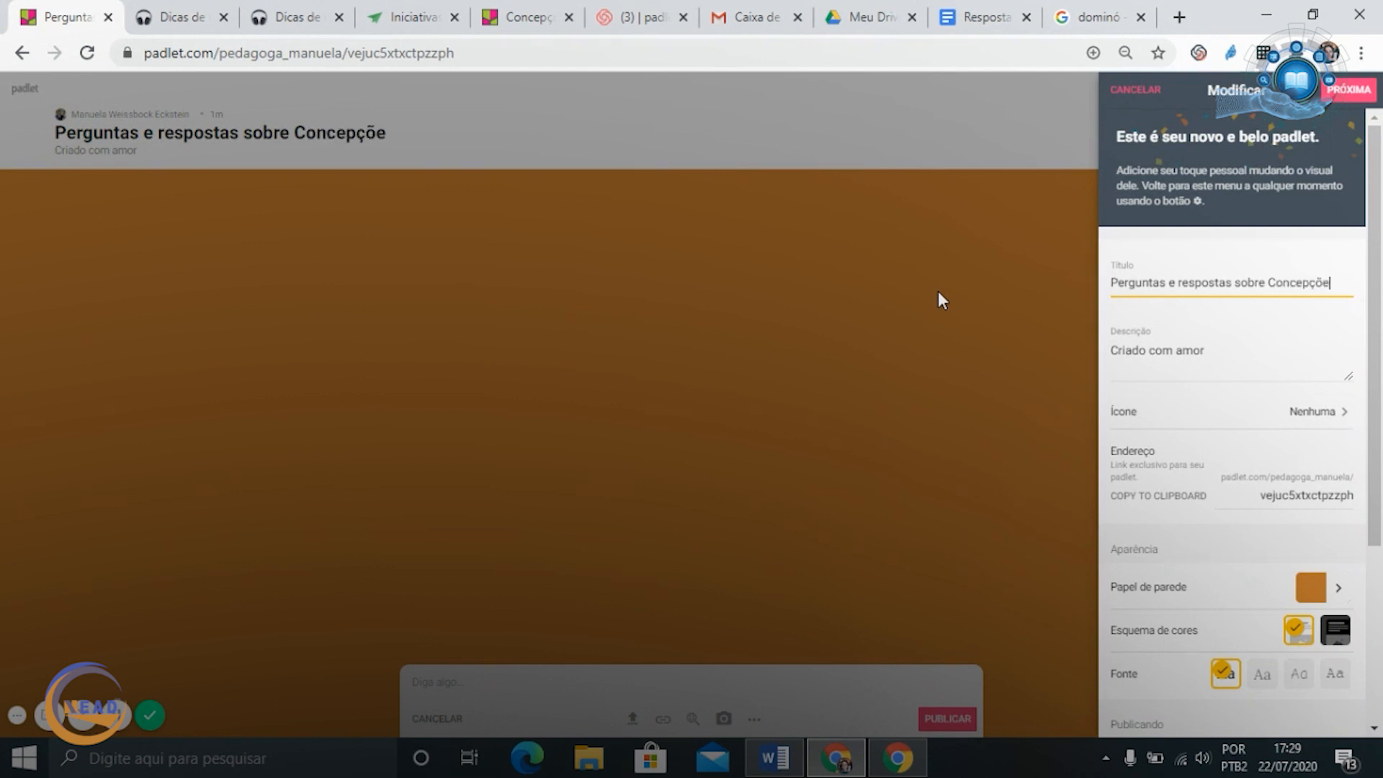
pyautogui.write('s Pedagógicas e')
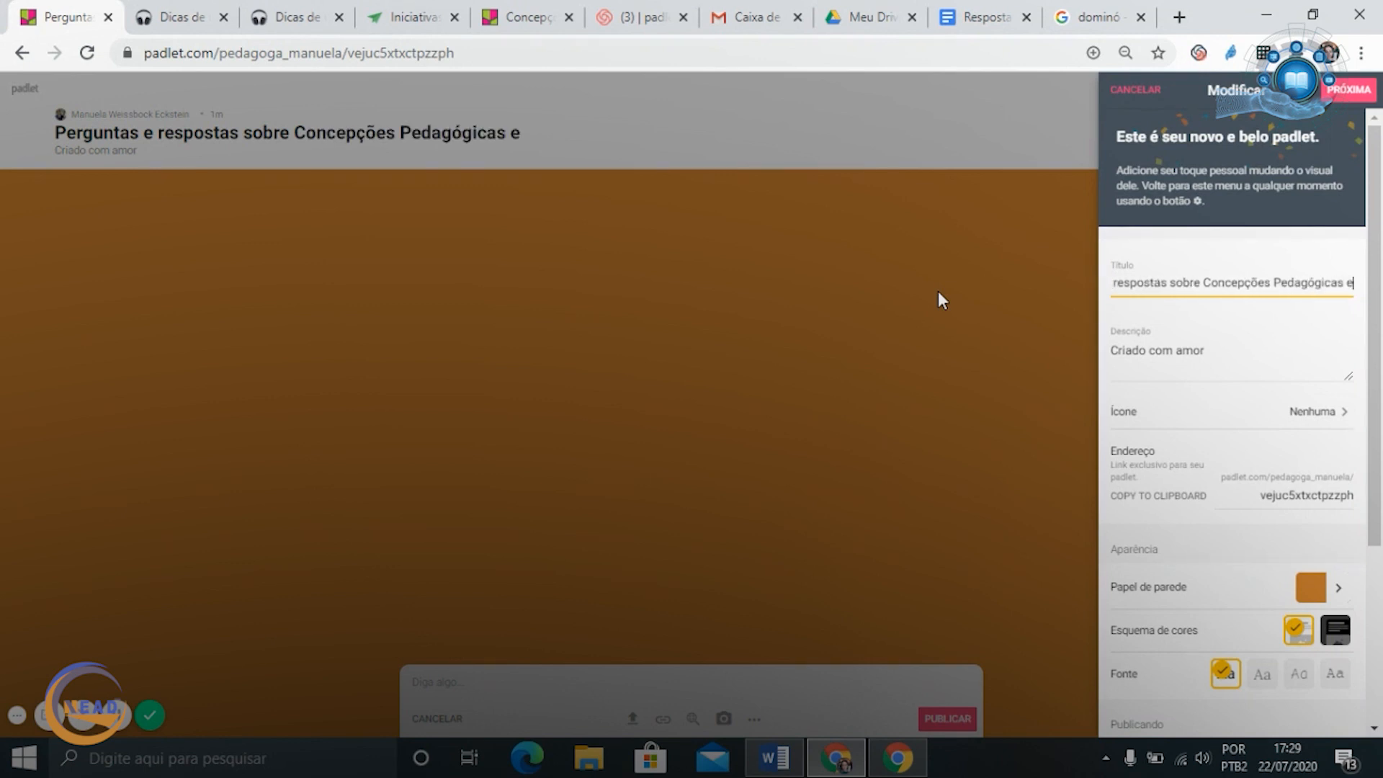
pyautogui.write('m')
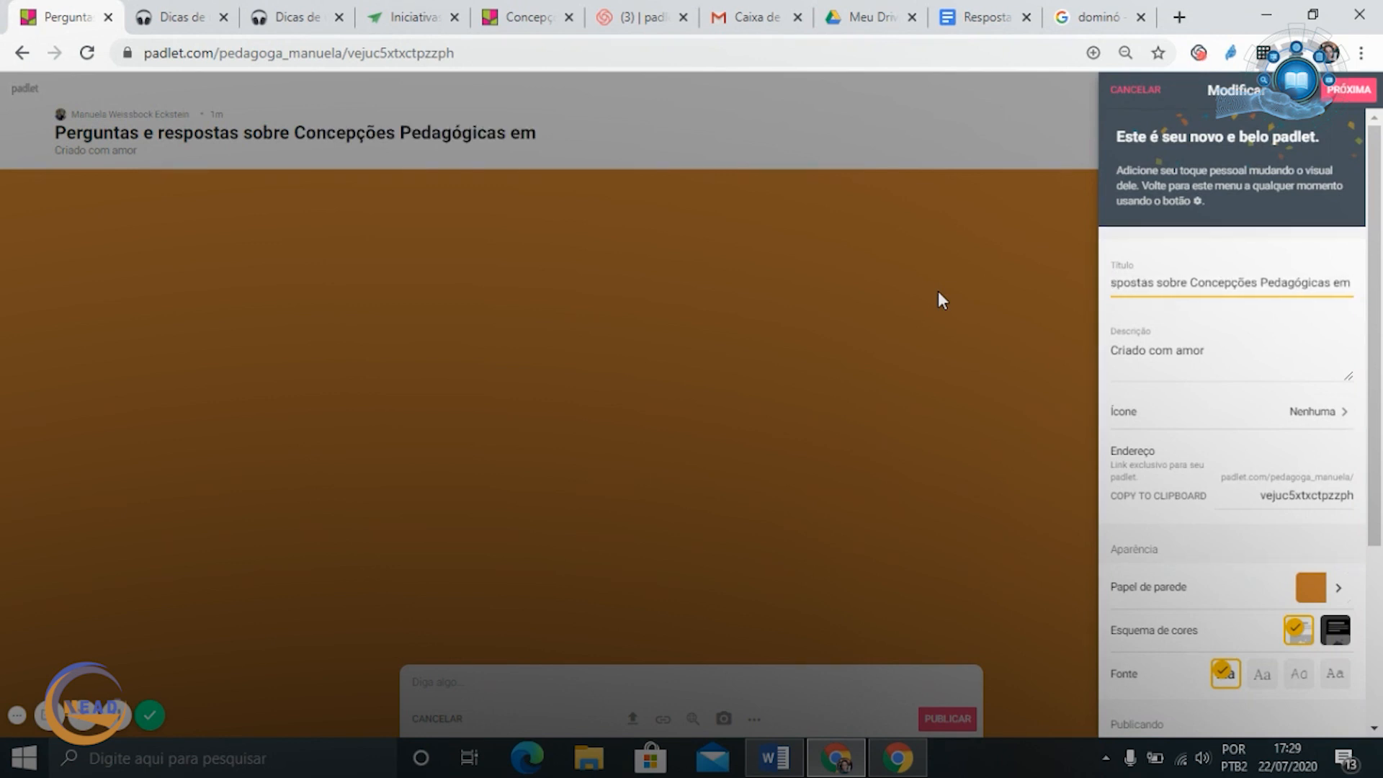
pyautogui.write(' EaD')
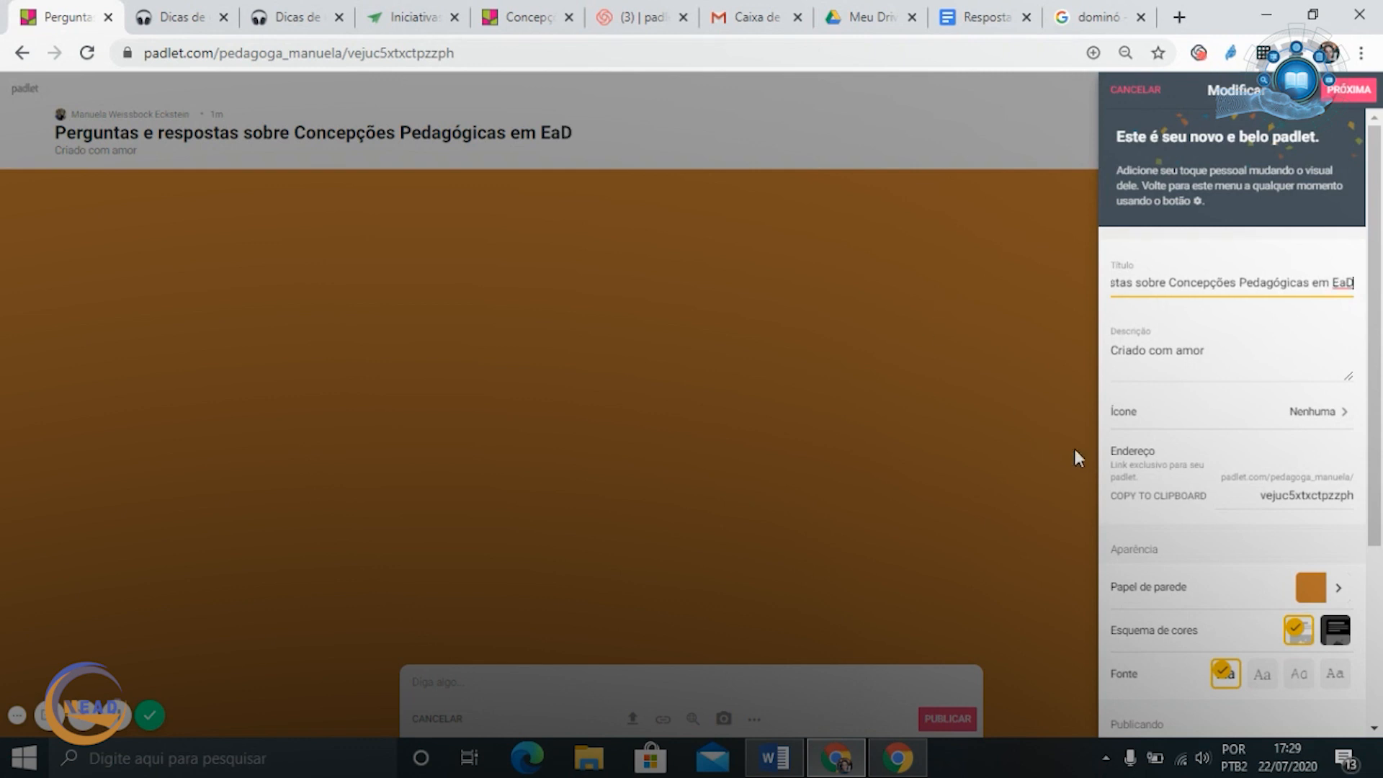
# Set the padlet's description to "Vamos conversar?" and finish the setup so publishing can start
pyautogui.moveTo(1218, 352); pyautogui.dragTo(891, 358)
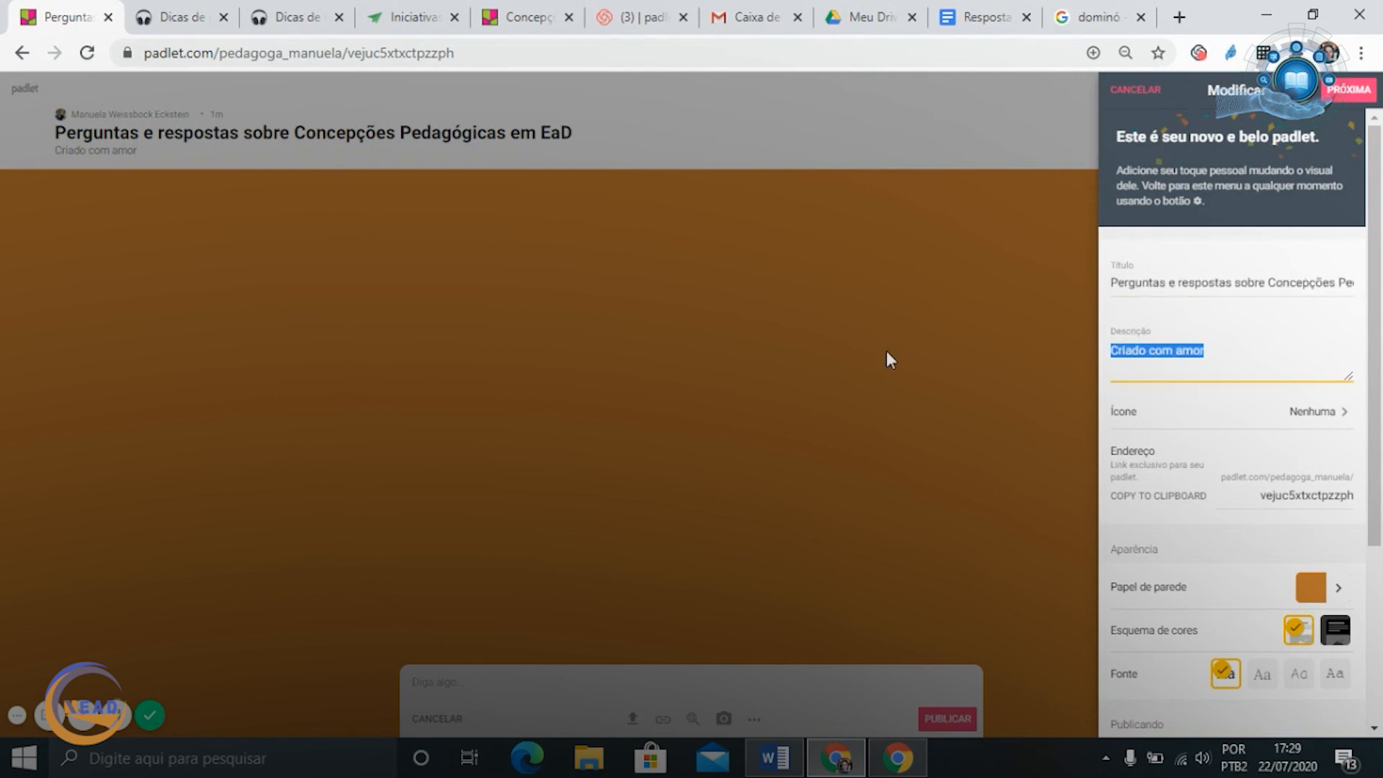
pyautogui.write('Vamos')
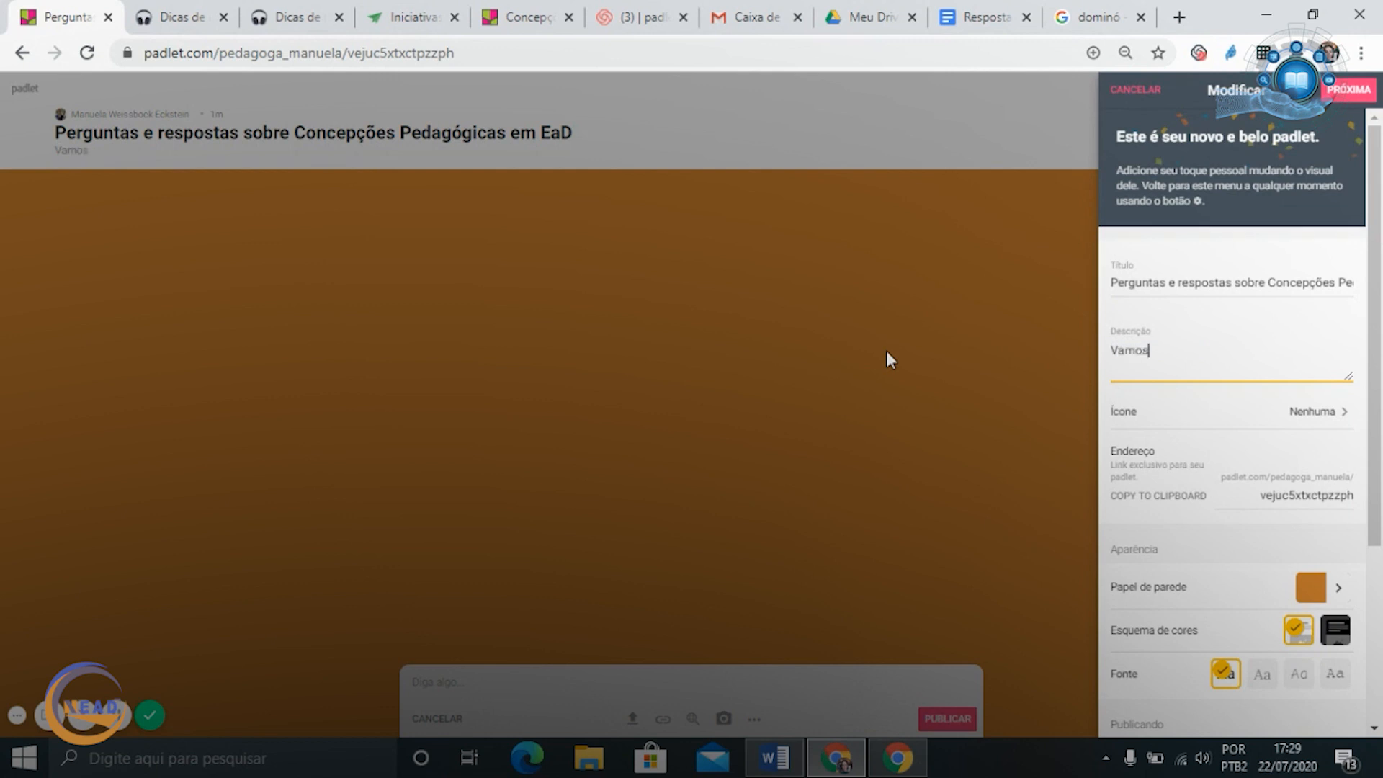
pyautogui.write(' conversar?')
pyautogui.click(1347, 89)
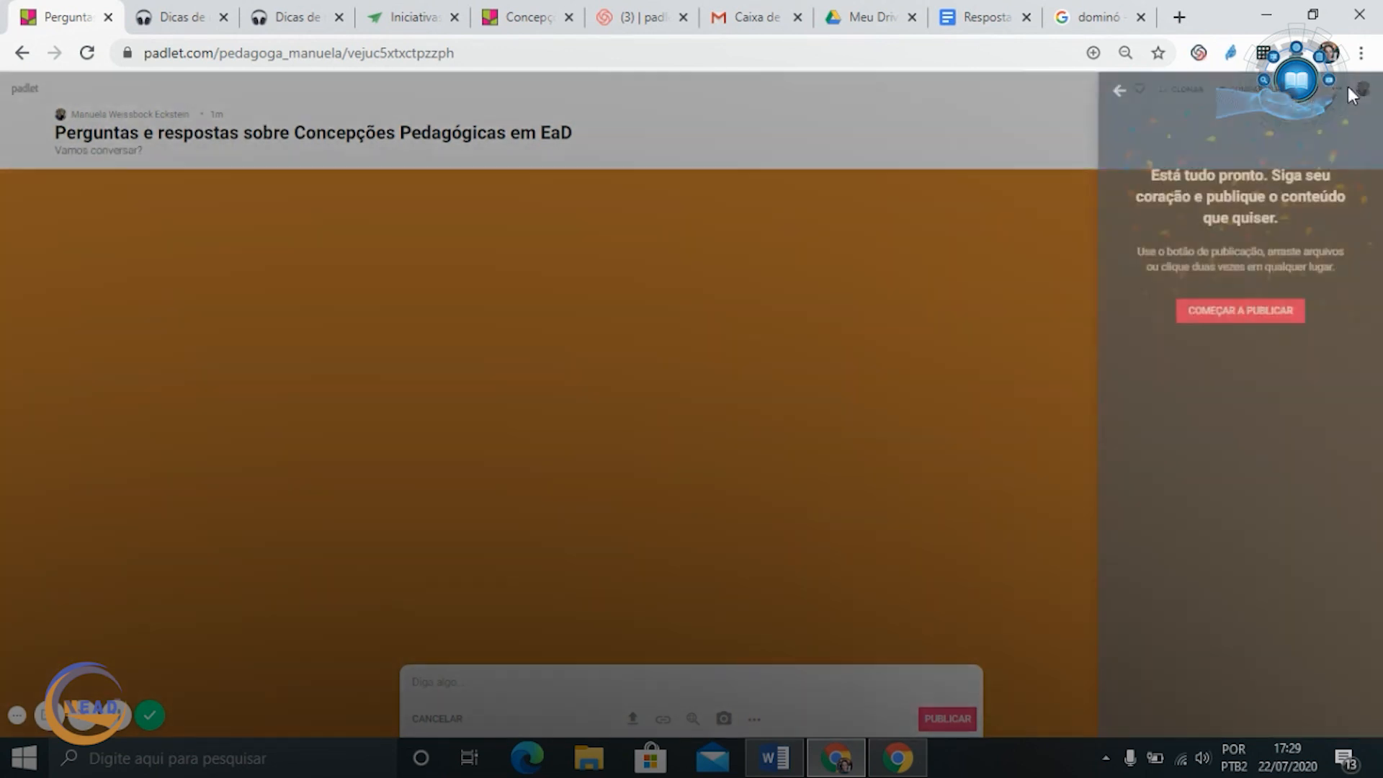
pyautogui.click(1280, 308)
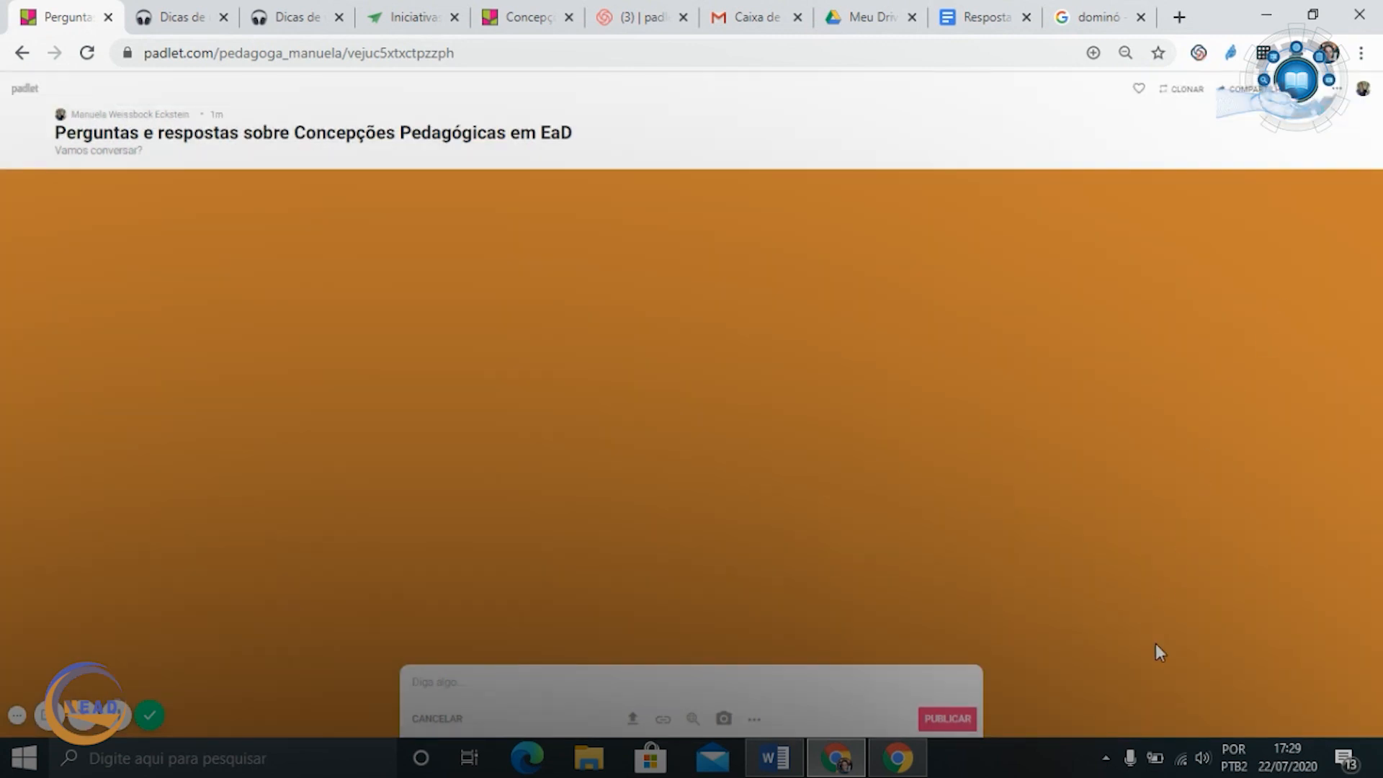
# Publish the message "O que vocês entenderam sobre concepções pedagógicas?" in the conversation
pyautogui.click(466, 685)
pyautogui.write('vocês entenderam sobre conceo')
pyautogui.write('ç')
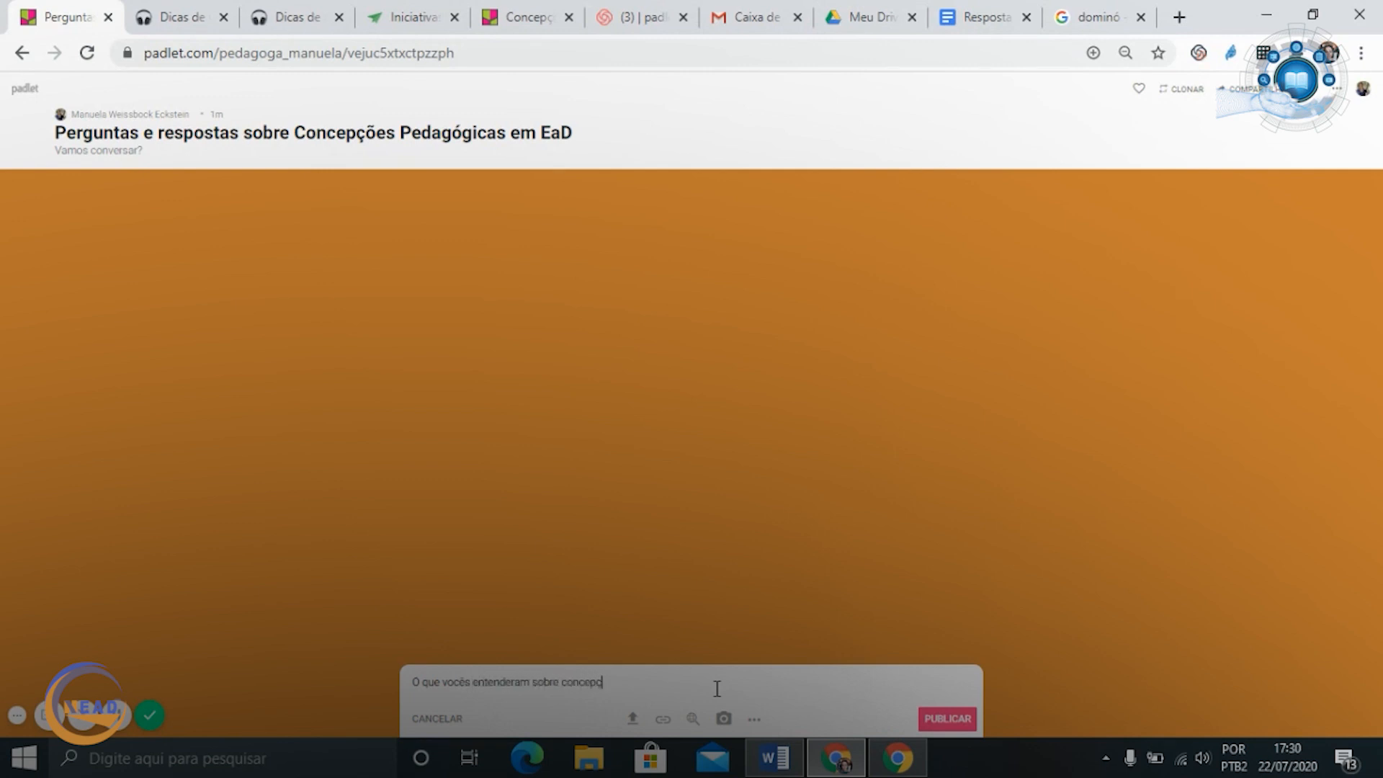
pyautogui.write('ões pedagógicas?')
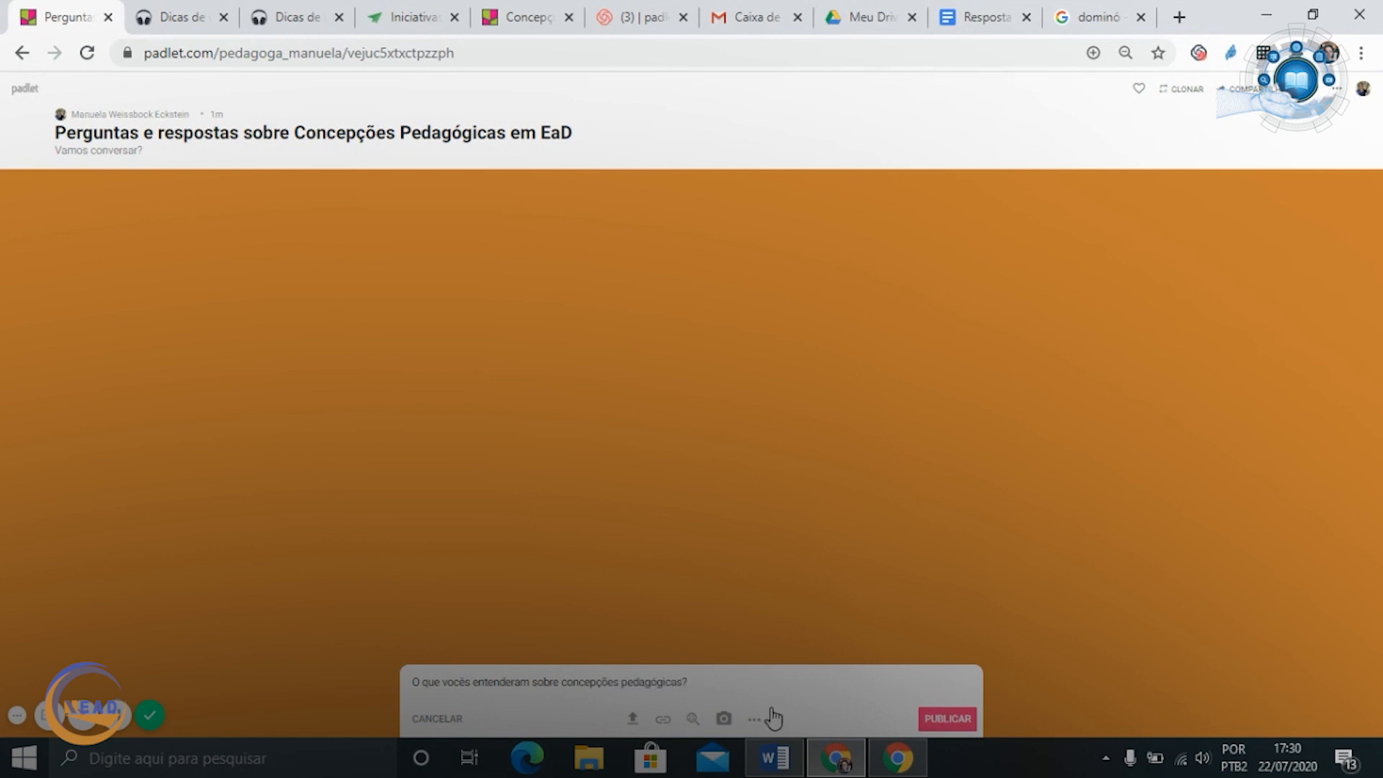
pyautogui.click(947, 719)
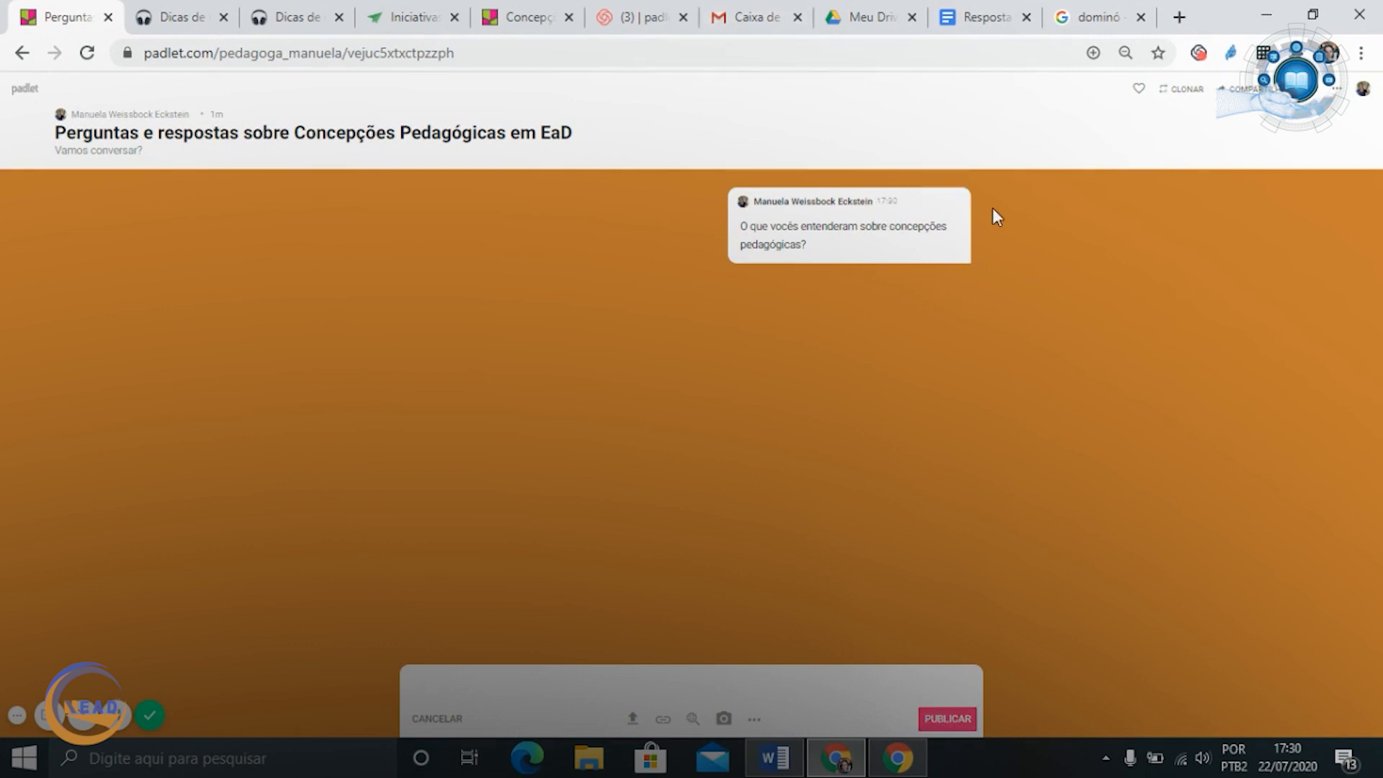
# Colour the published question about concepções pedagógicas pink
pyautogui.click(952, 183)
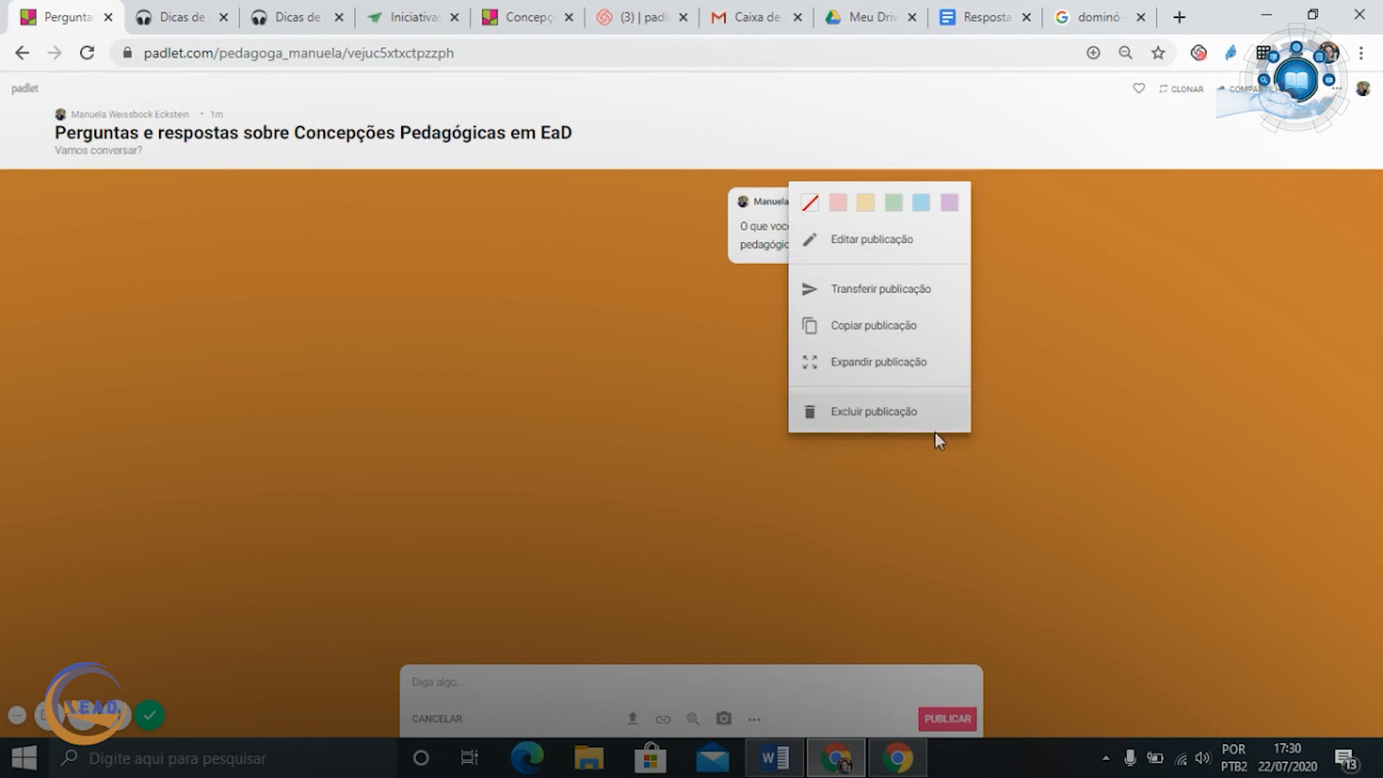
pyautogui.click(839, 204)
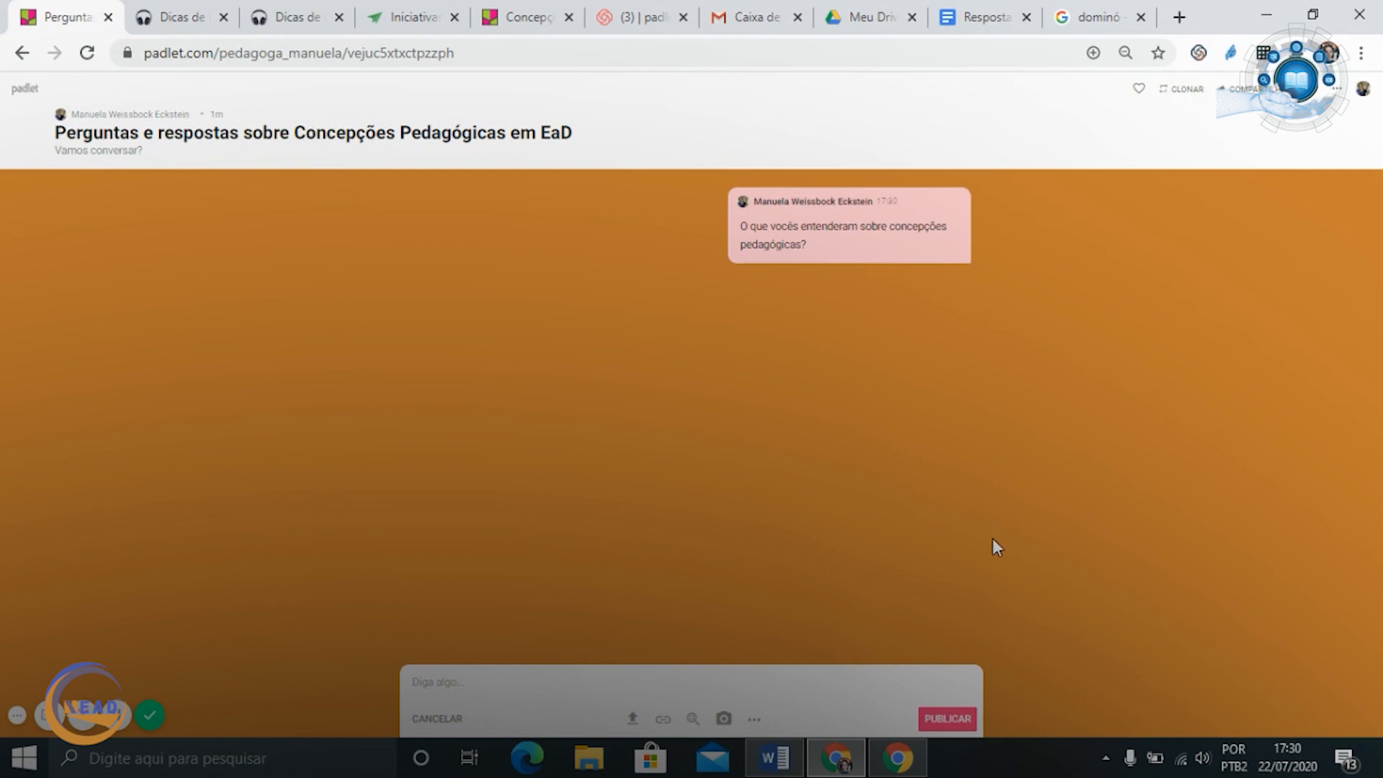
pyautogui.click(444, 689)
# Set the conversation padlet's reactions to Curtir and save the changed settings
pyautogui.click(1271, 89)
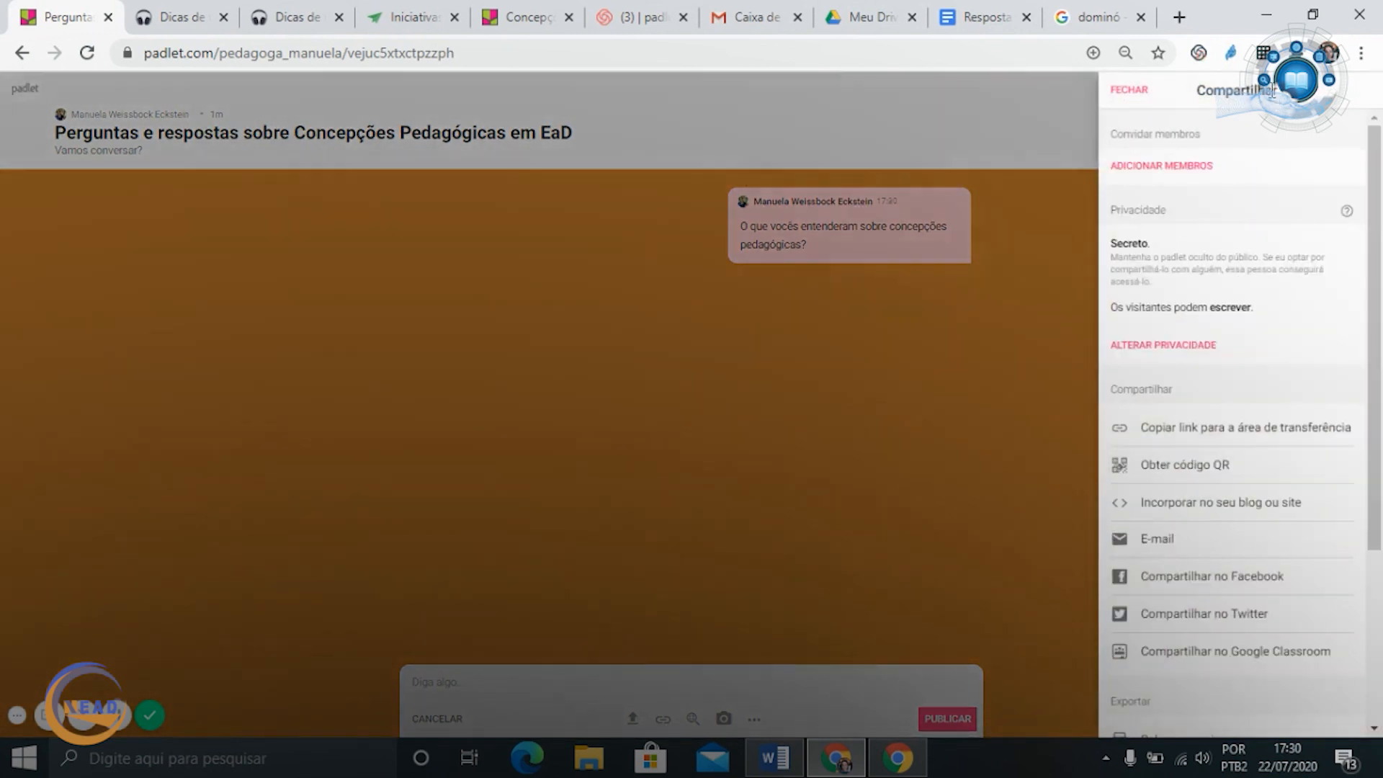
pyautogui.click(1128, 90)
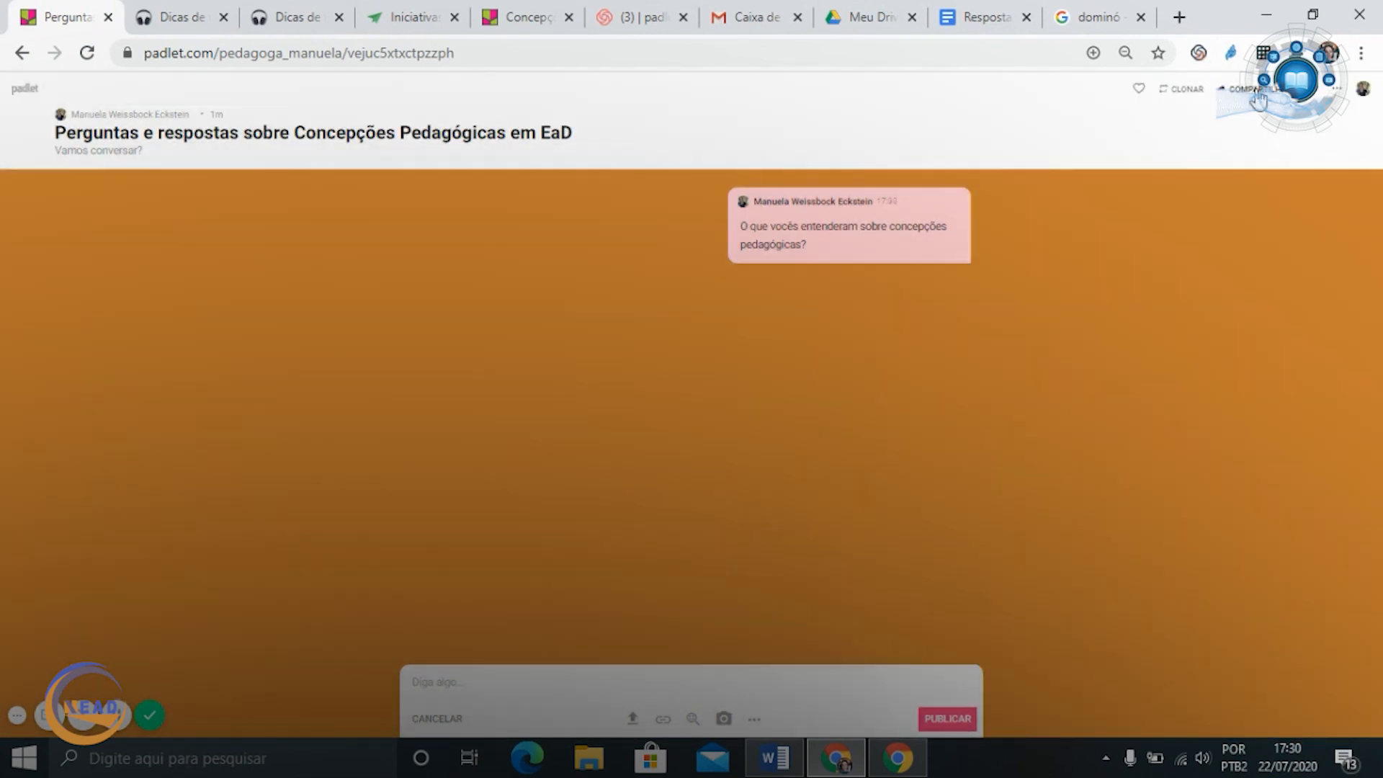
pyautogui.click(1310, 93)
pyautogui.scroll(-1, 1276, 467)
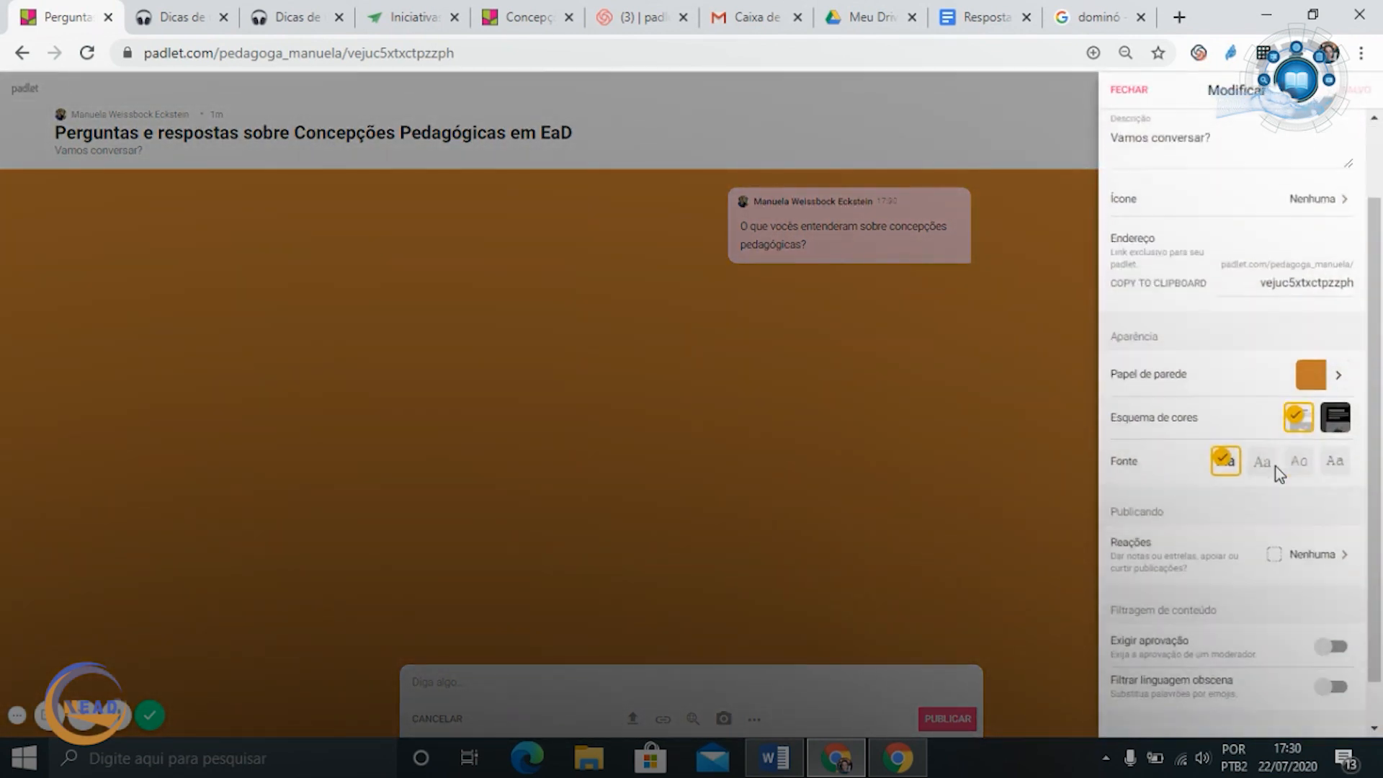
pyautogui.scroll(-1, 1277, 467)
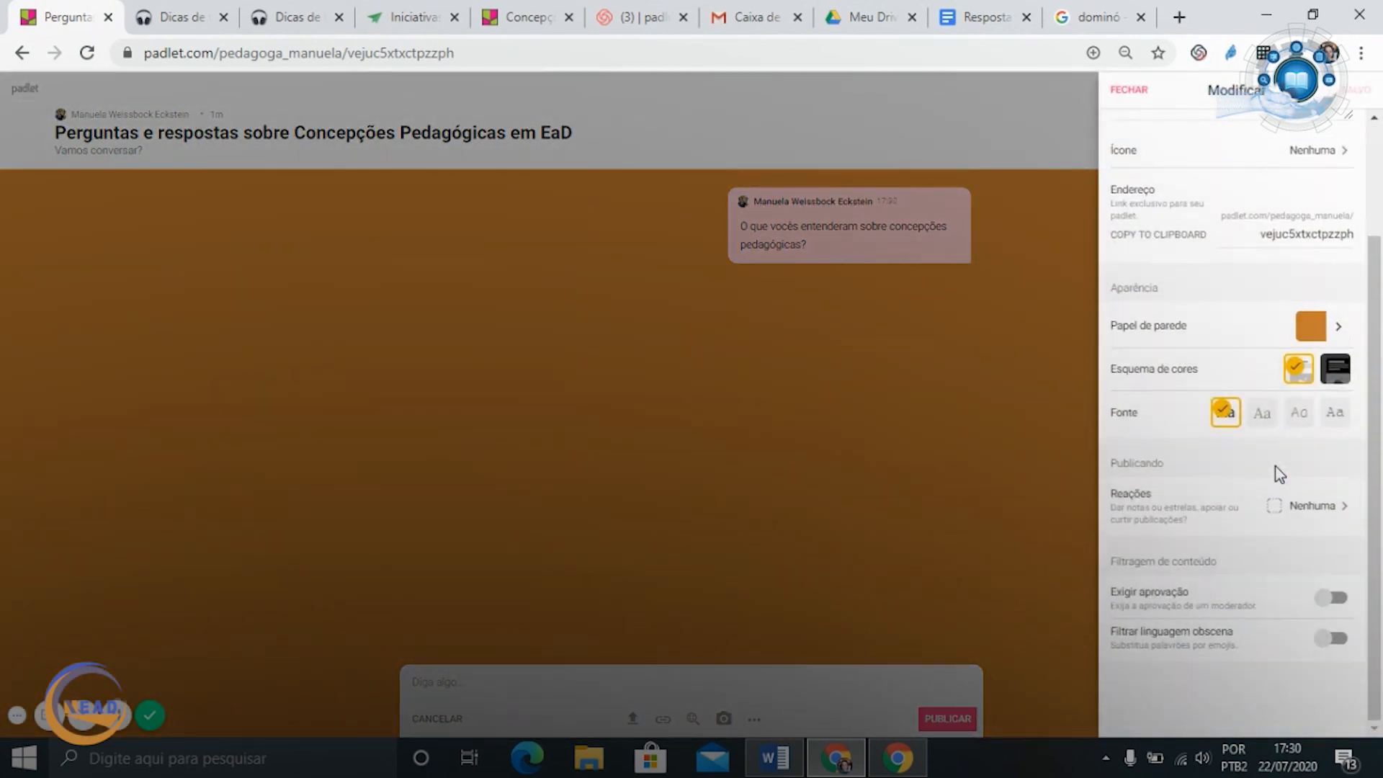
pyautogui.click(1300, 516)
pyautogui.click(1173, 183)
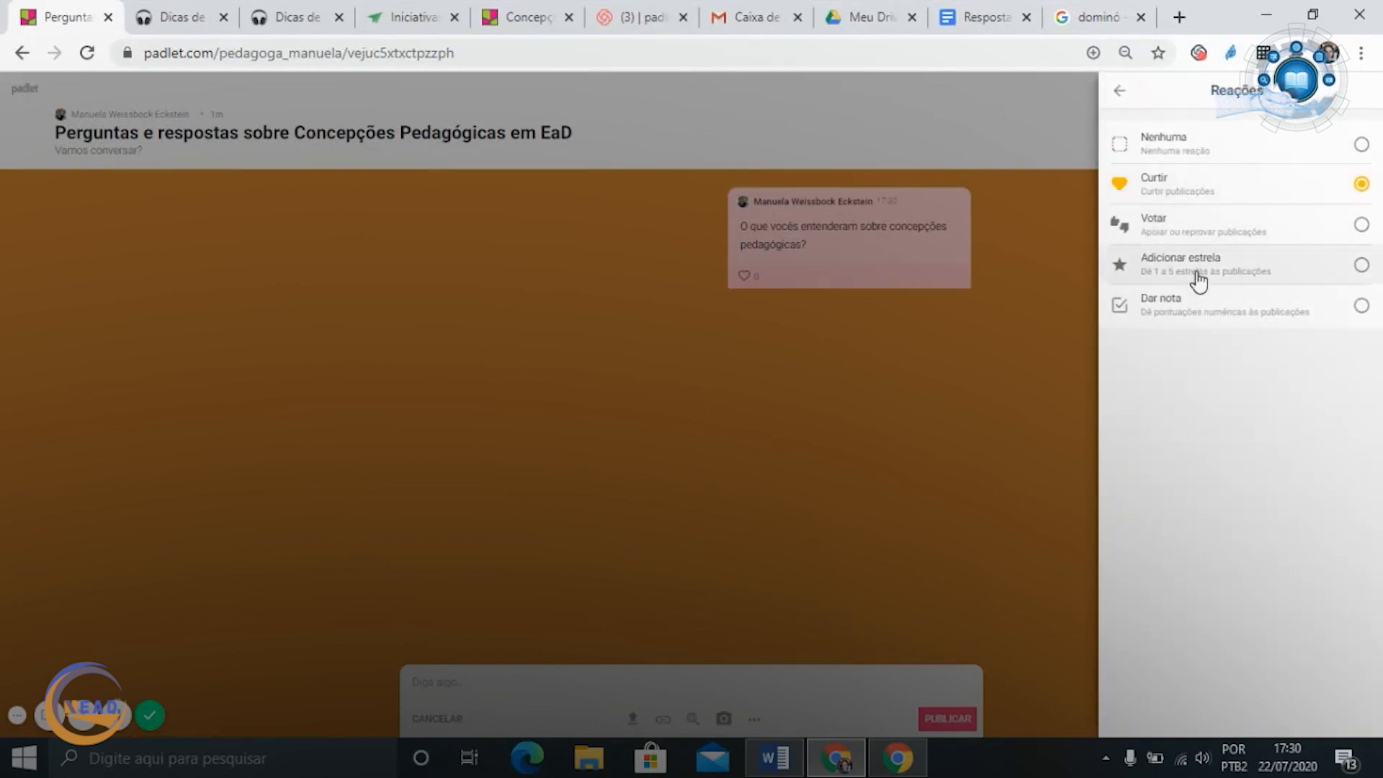
pyautogui.click(1121, 91)
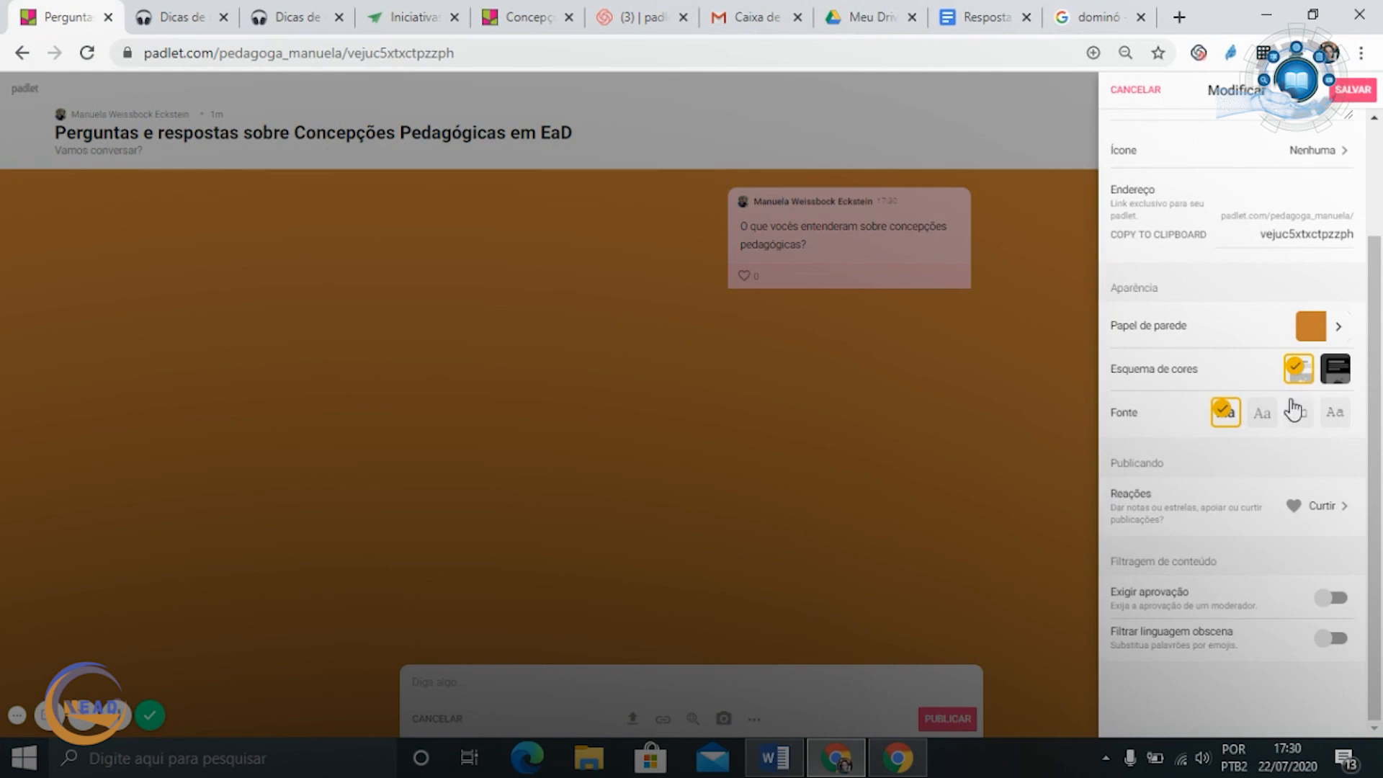
pyautogui.scroll(2, 1234, 299)
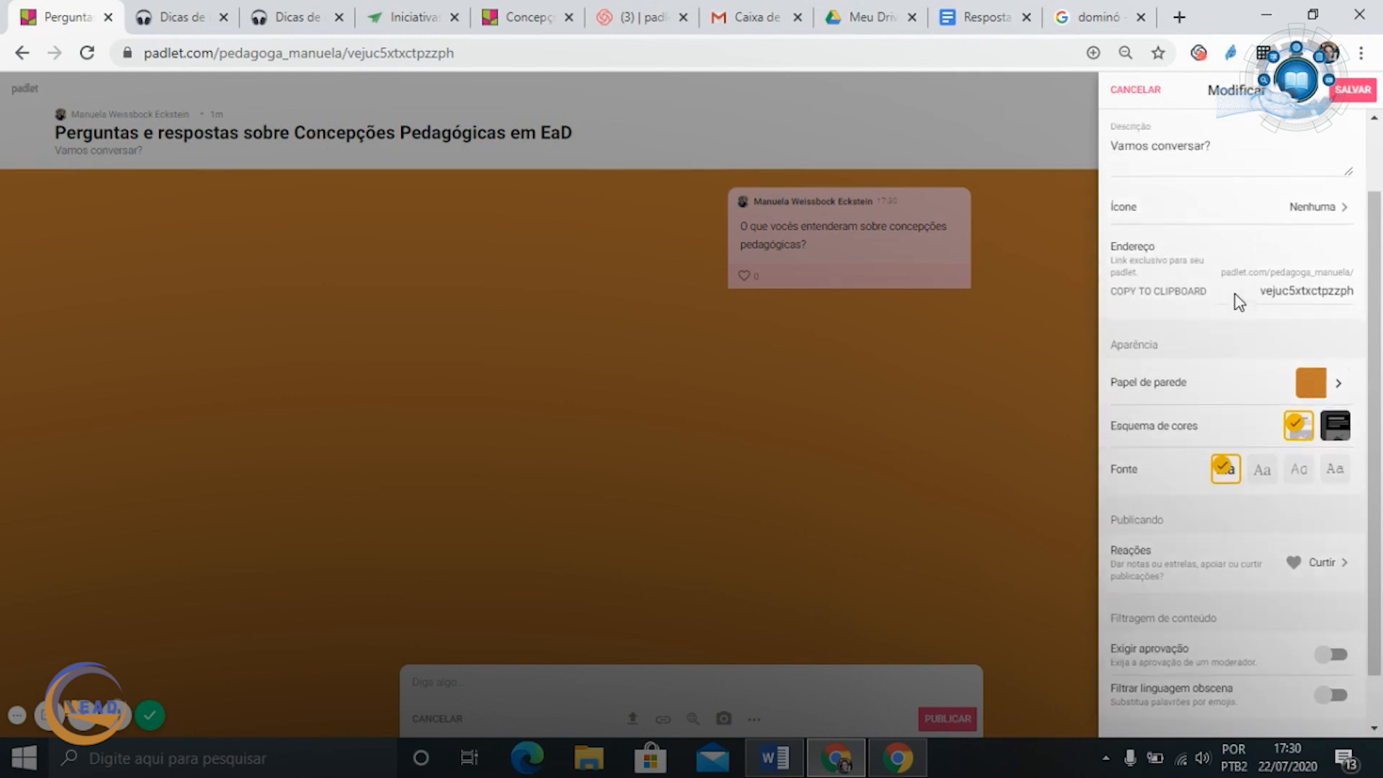
pyautogui.click(1351, 91)
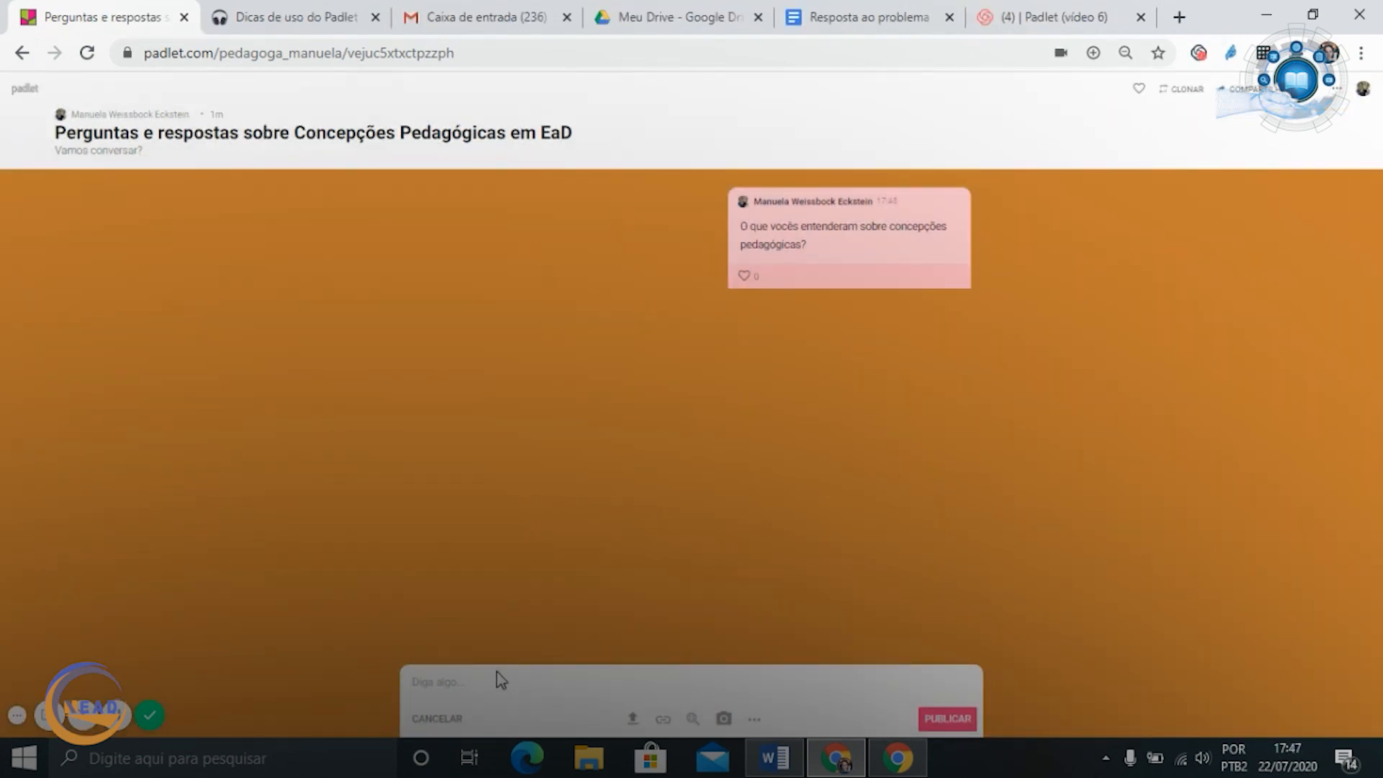
# Write the reply "Eu compreendi que ashcihaschasohcas" in the conversation's message box
pyautogui.click(503, 685)
pyautogui.write('Eu comprendi que ashcihaschaschcas')
pyautogui.click(461, 684)
pyautogui.write('e')
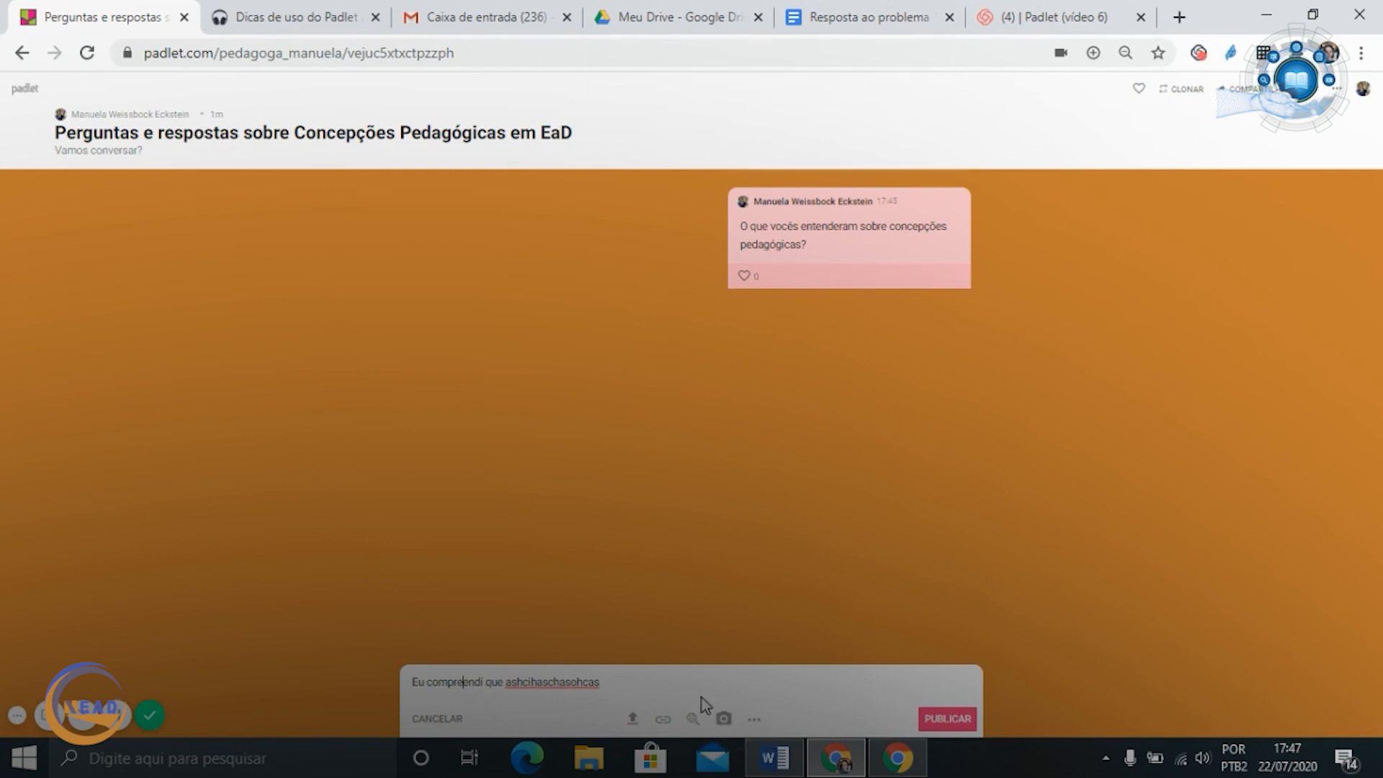
# Attach the picture "images (1)" from the Downloads folder to the reply and publish it
pyautogui.click(725, 719)
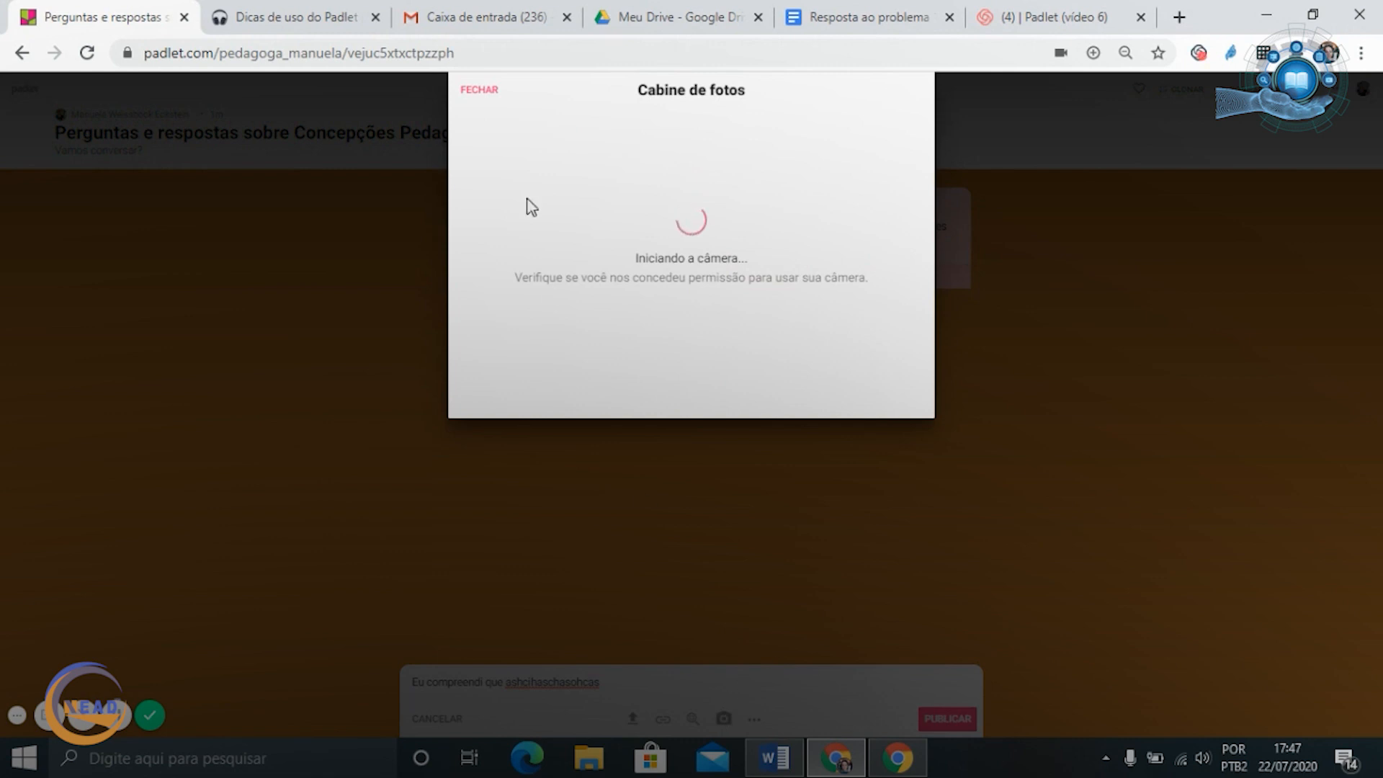
pyautogui.click(483, 91)
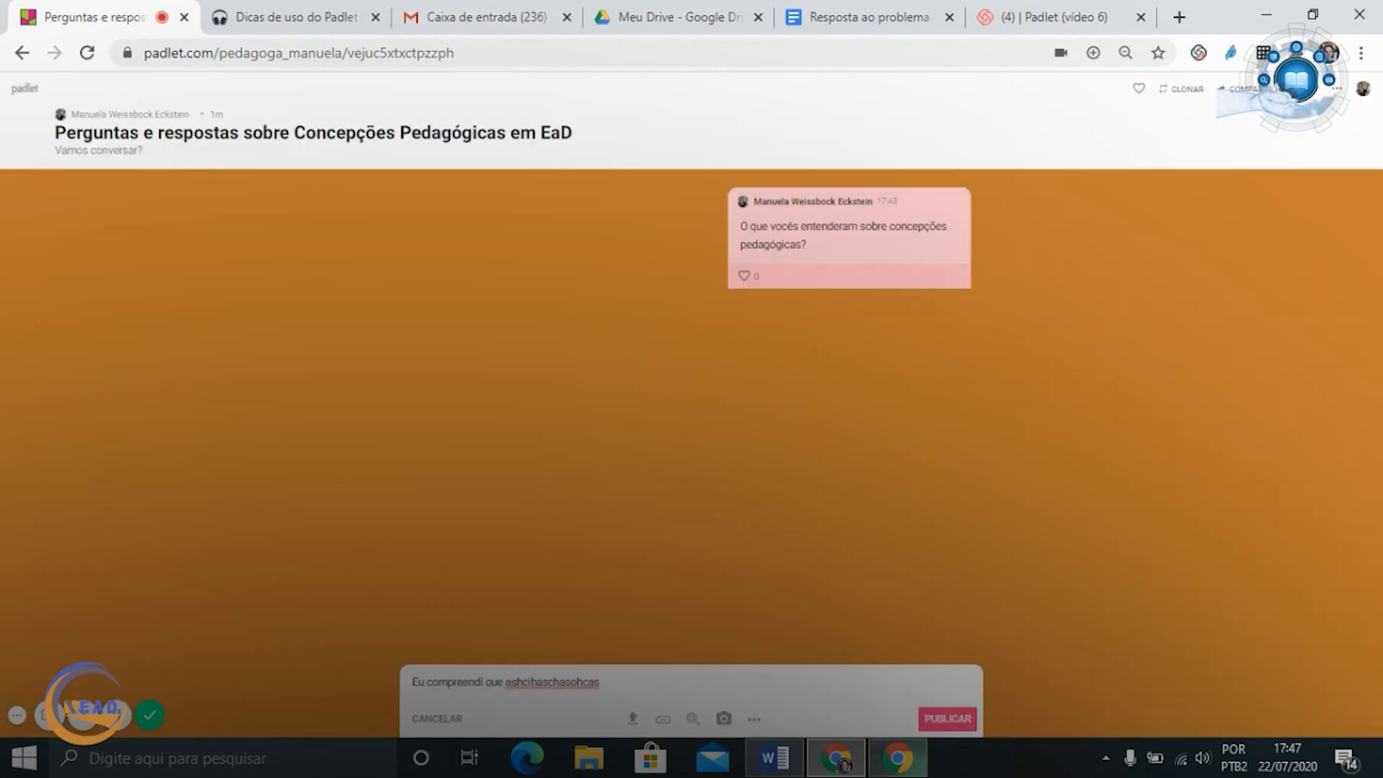
pyautogui.click(754, 719)
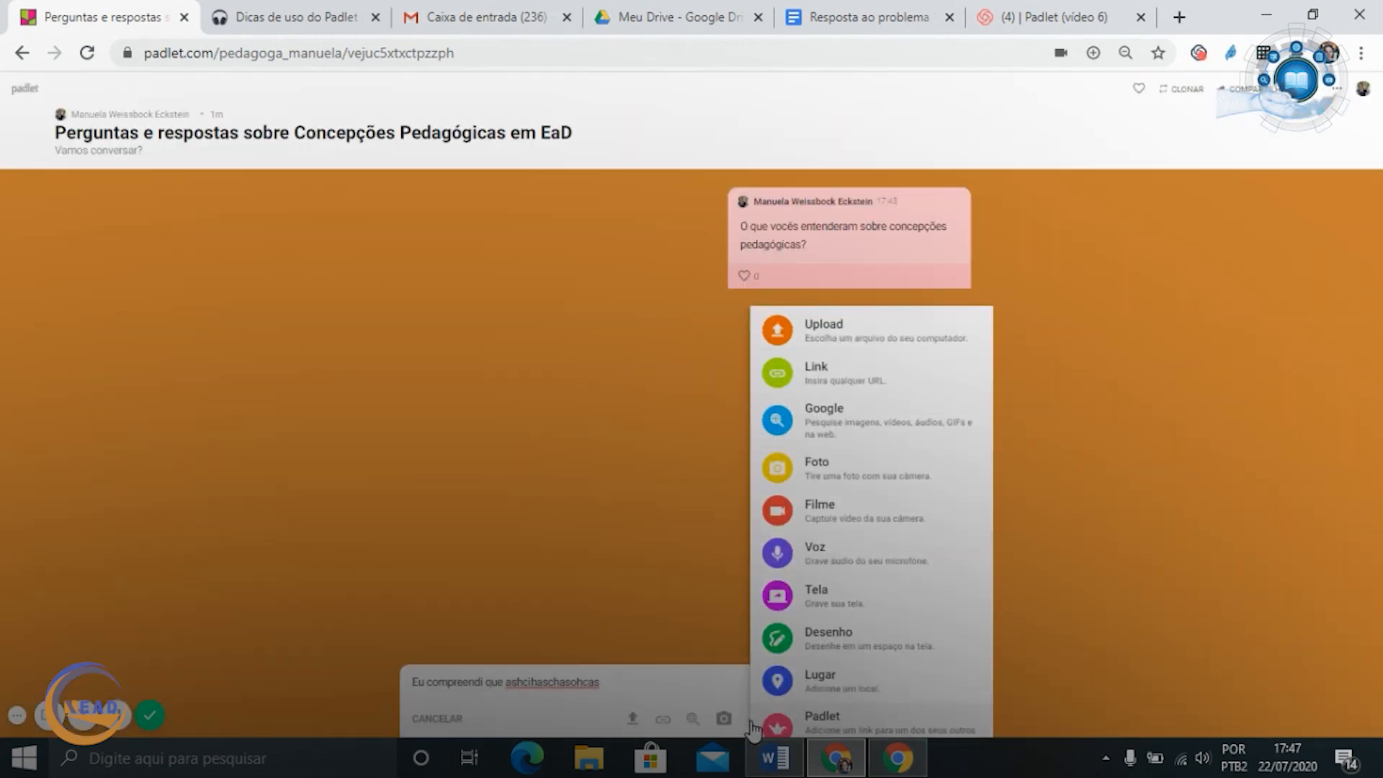
pyautogui.click(838, 331)
pyautogui.click(1308, 253)
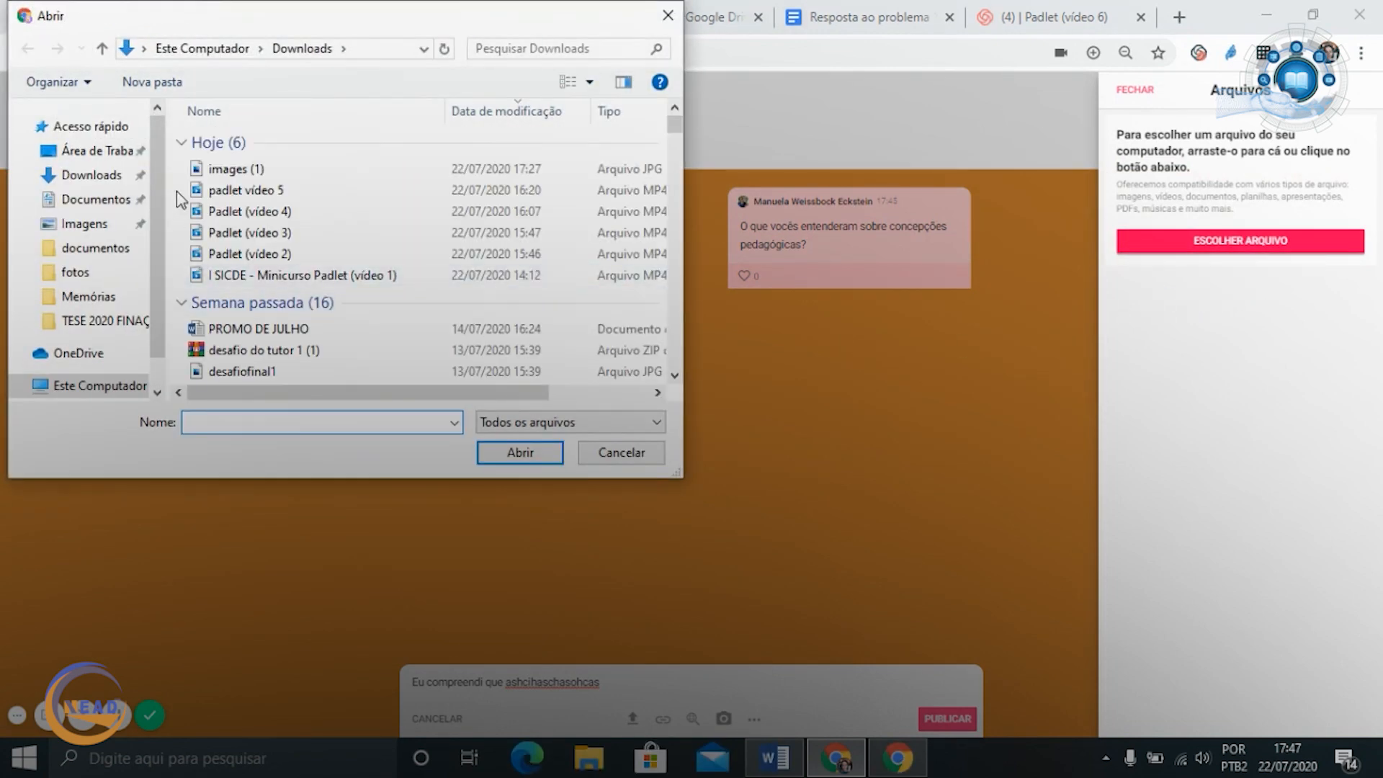
pyautogui.click(231, 169)
pyautogui.click(520, 453)
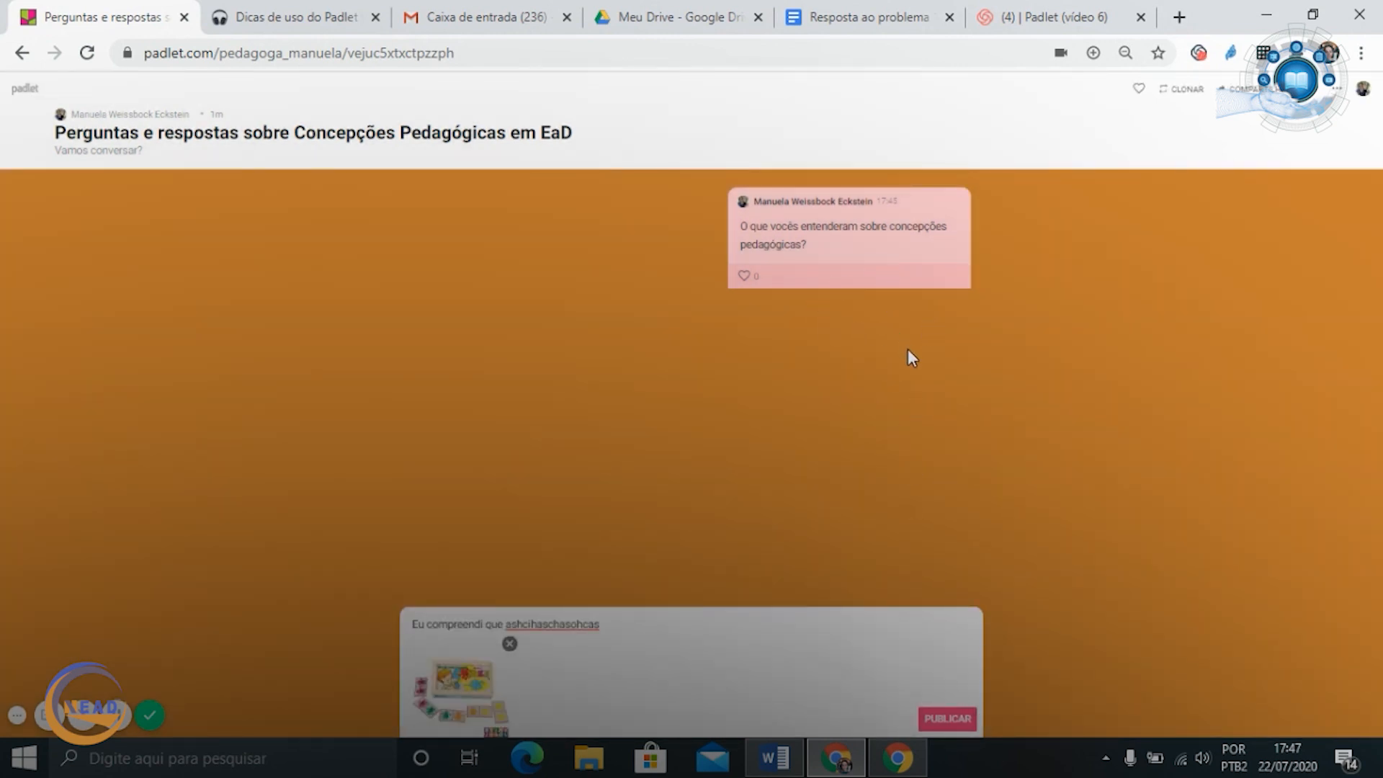
pyautogui.click(959, 718)
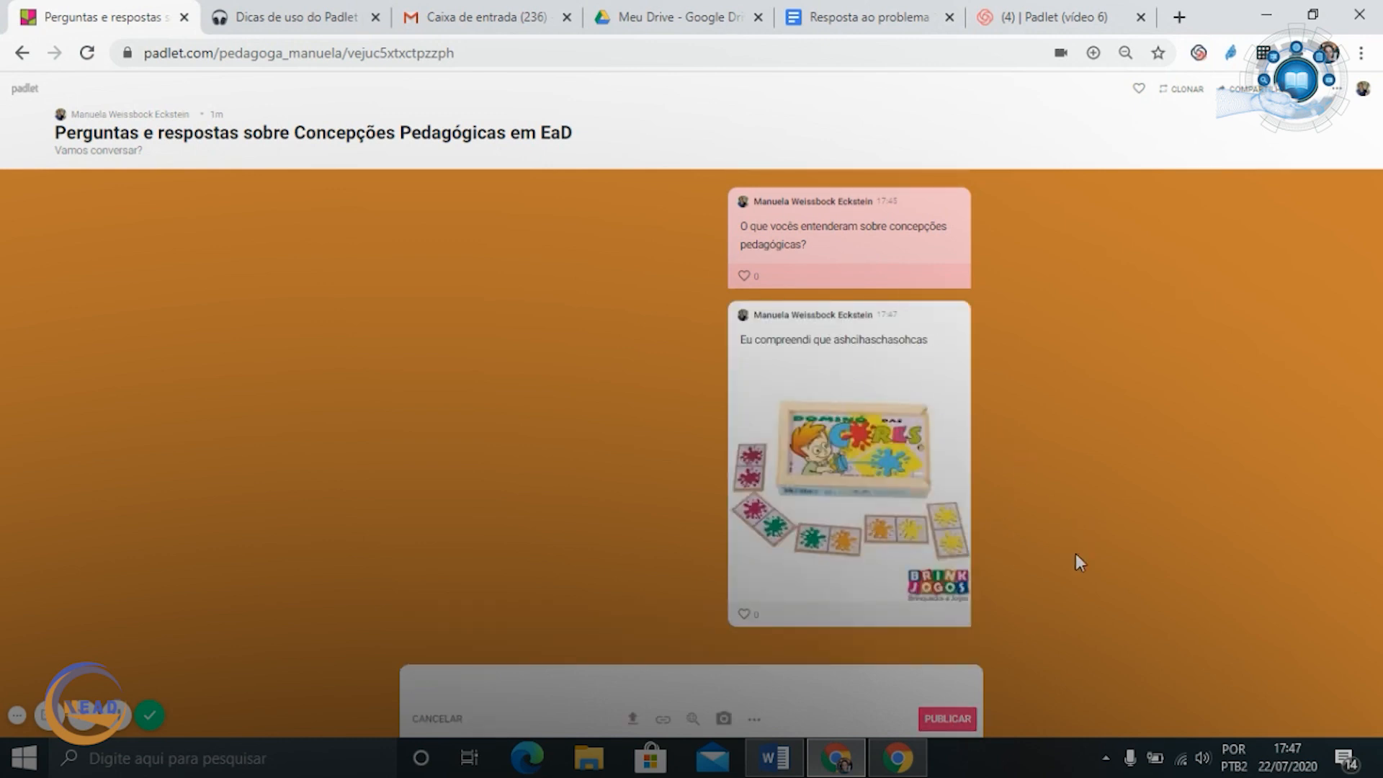
# Go to the Padlet dashboard and open the padlet "Concepções Pedagógicas em EAD"
pyautogui.moveTo(955, 355)
pyautogui.press('F5')
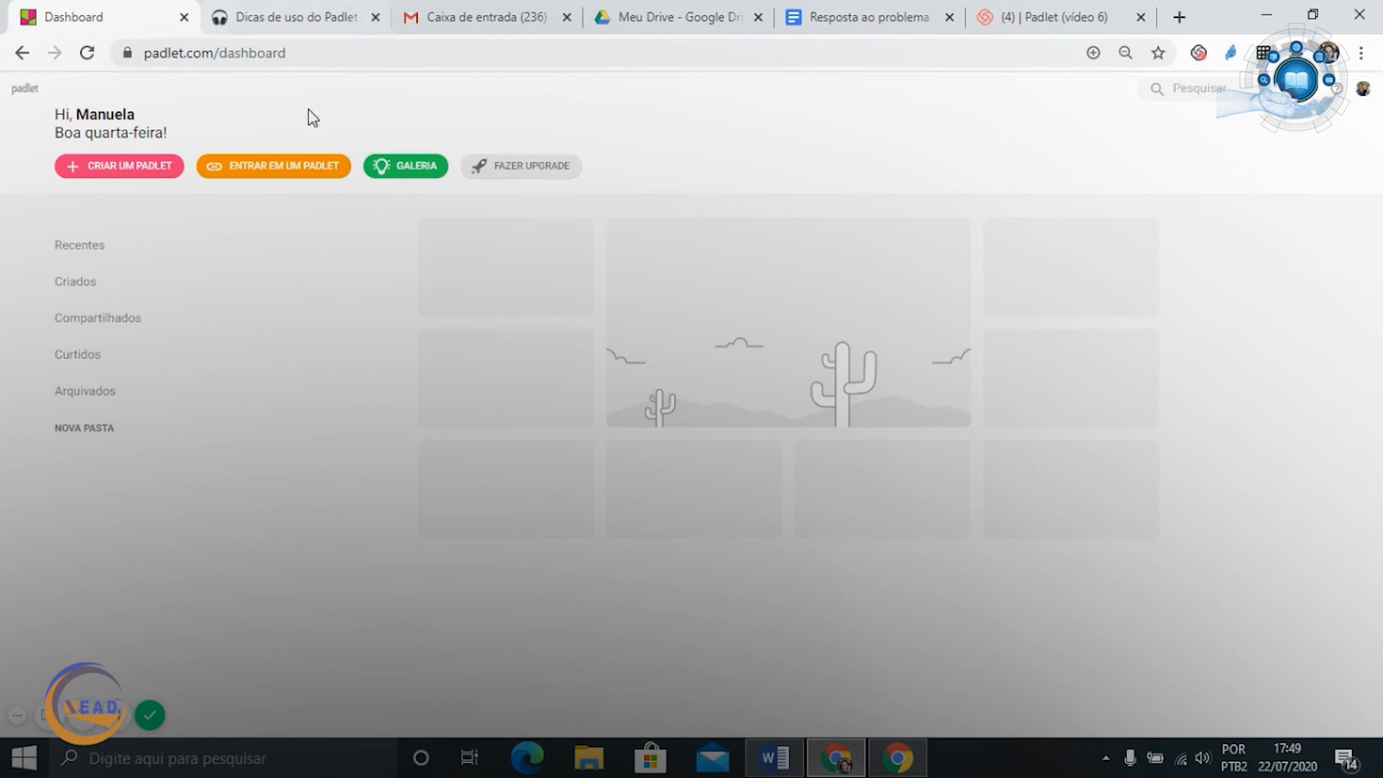
pyautogui.click(335, 53)
pyautogui.press('Return')
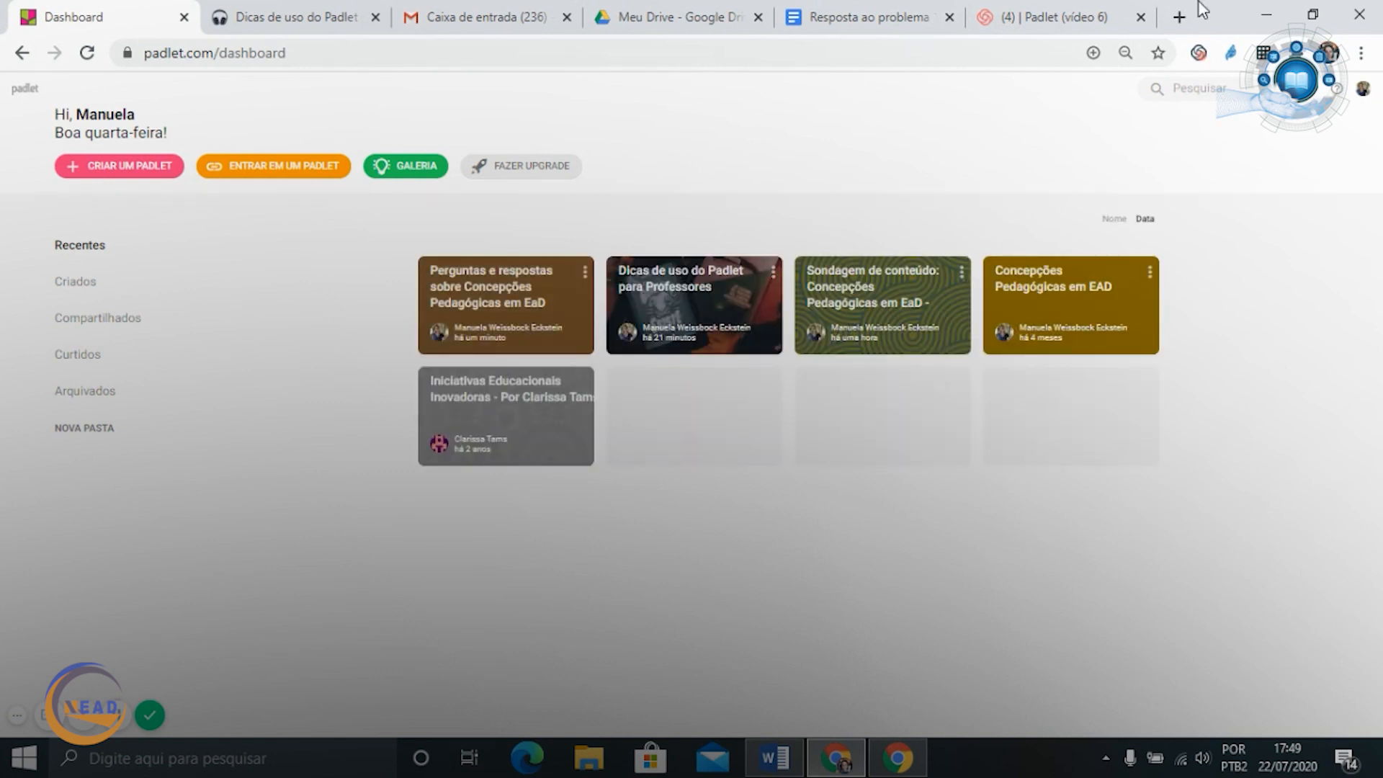
pyautogui.click(1035, 292)
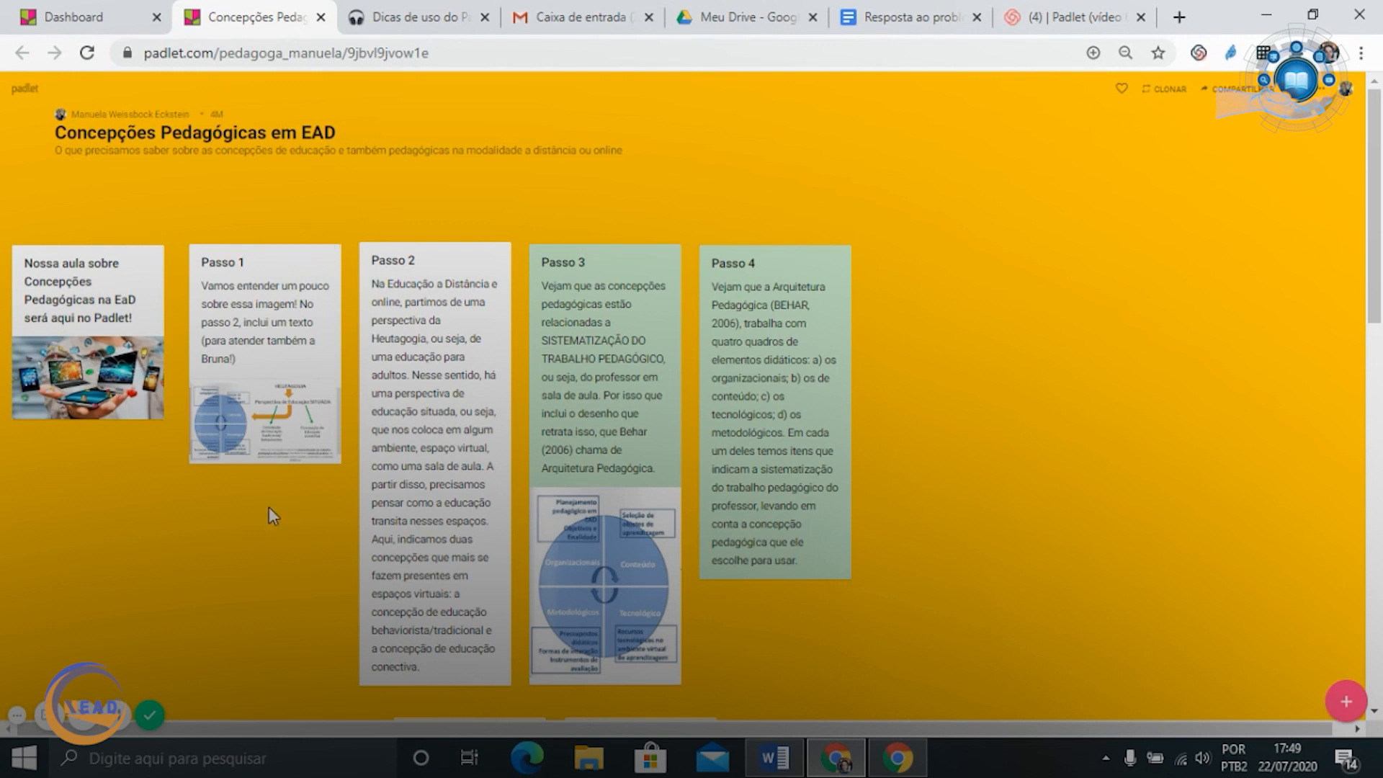
pyautogui.click(72, 17)
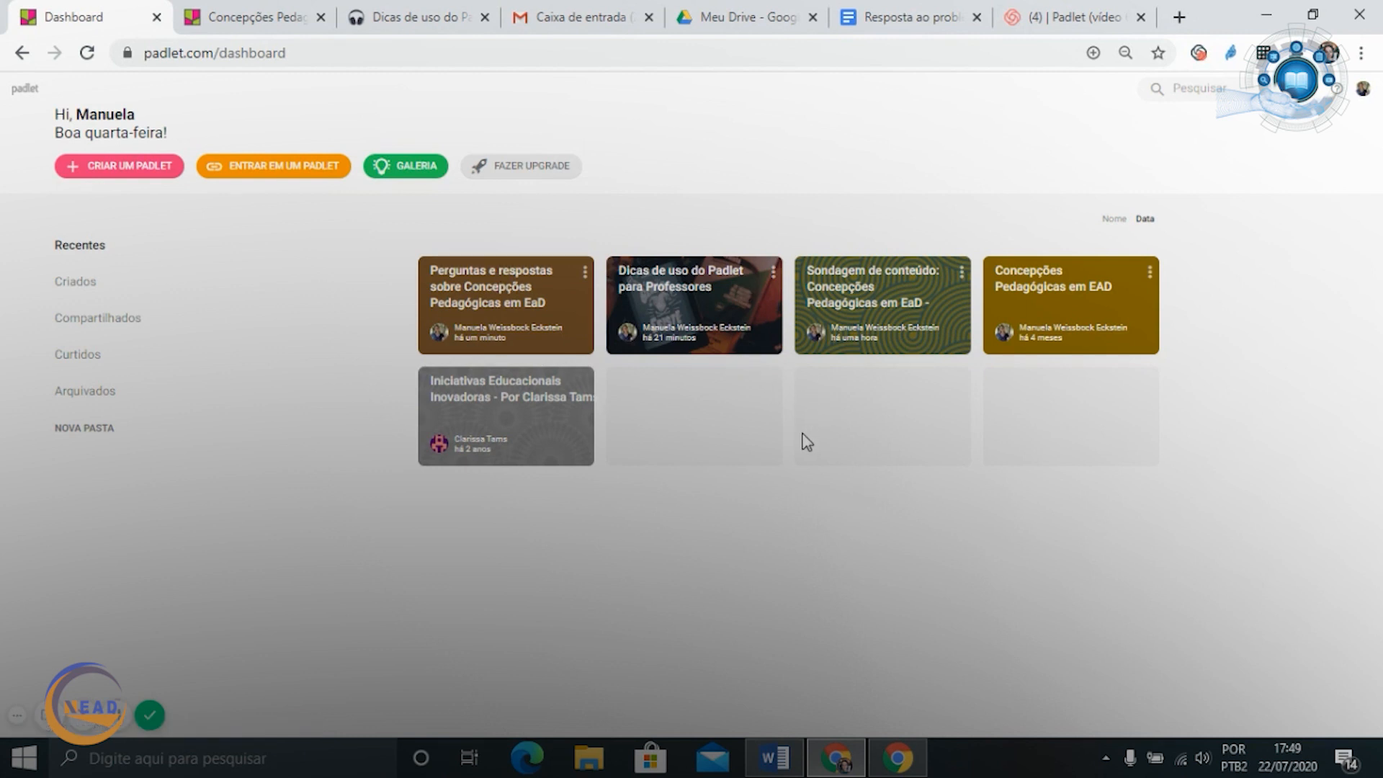
pyautogui.click(227, 24)
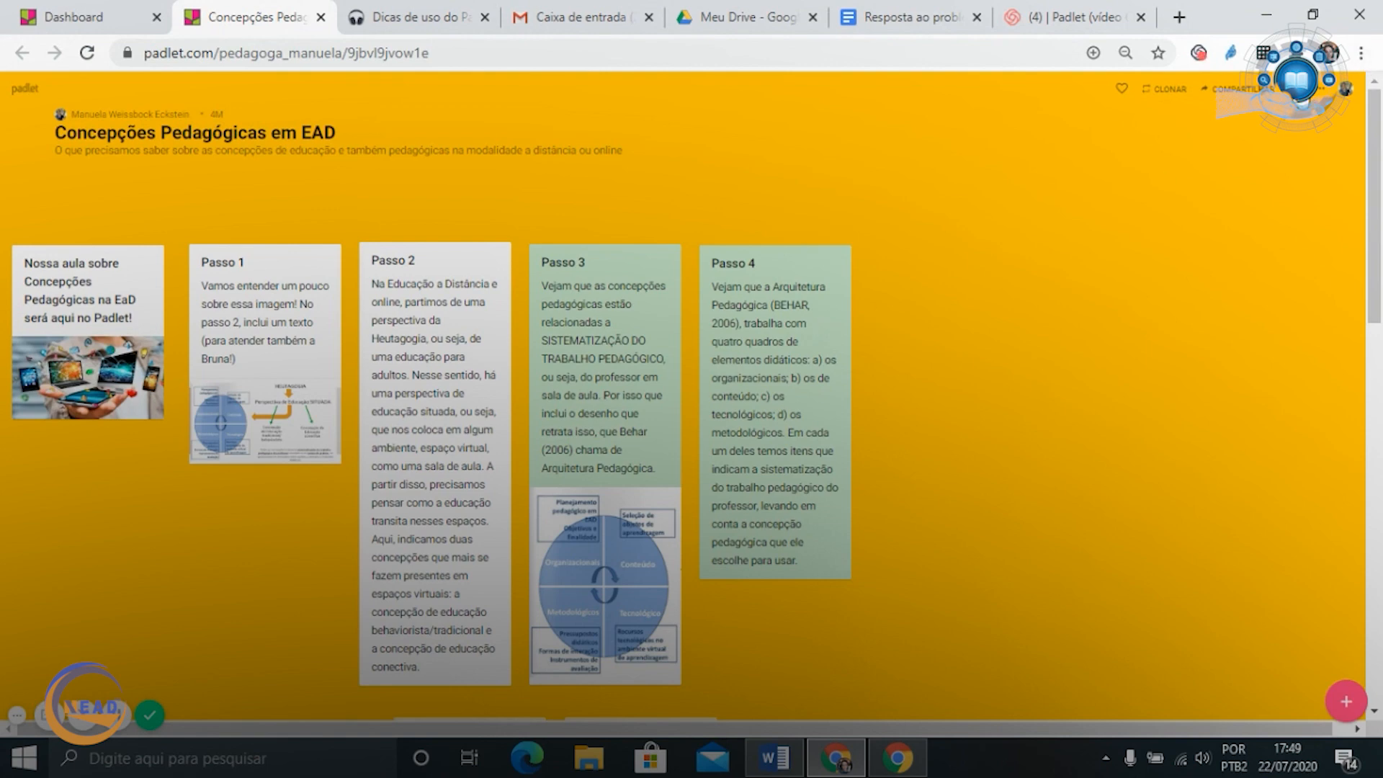
# Turn on Atribuição in the padlet's settings to display the author's name above each post
pyautogui.click(1296, 89)
pyautogui.scroll(-3, 1290, 432)
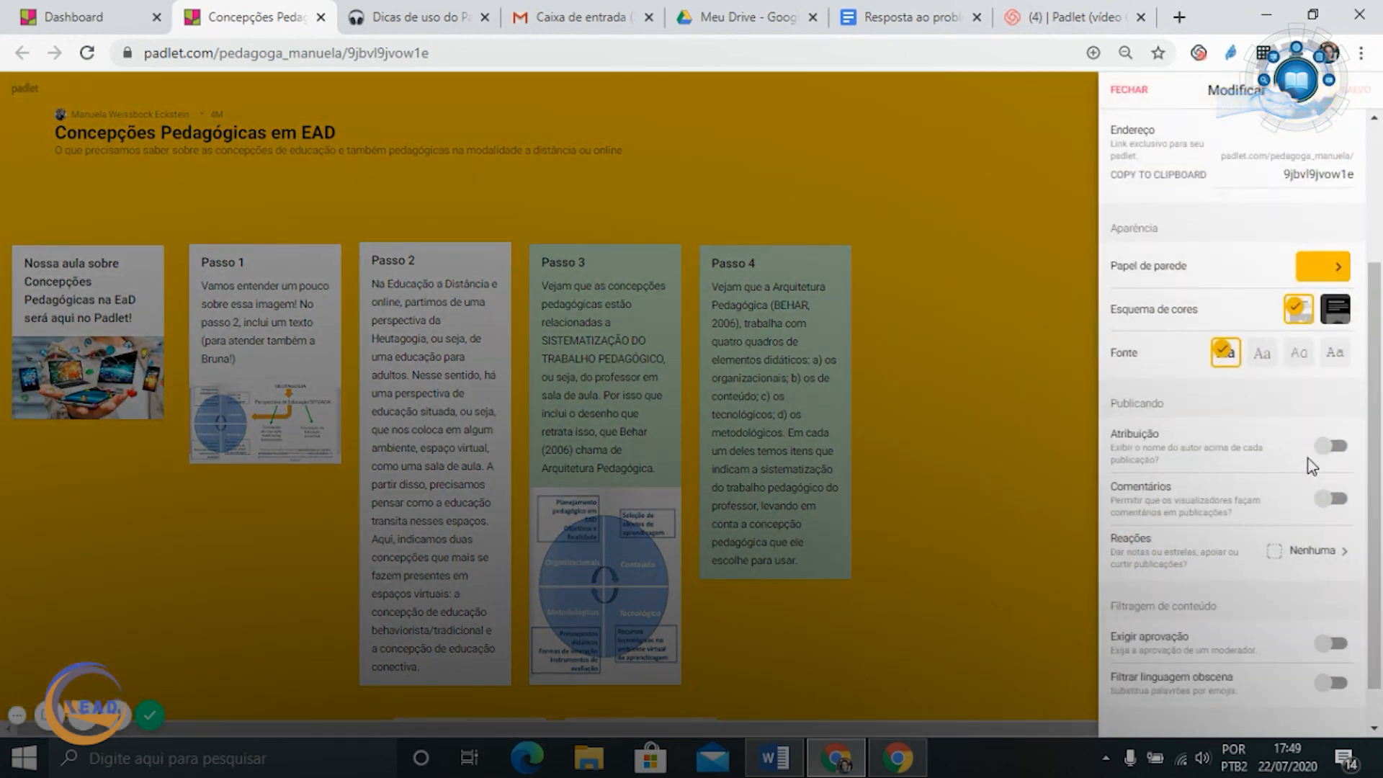
pyautogui.click(1333, 446)
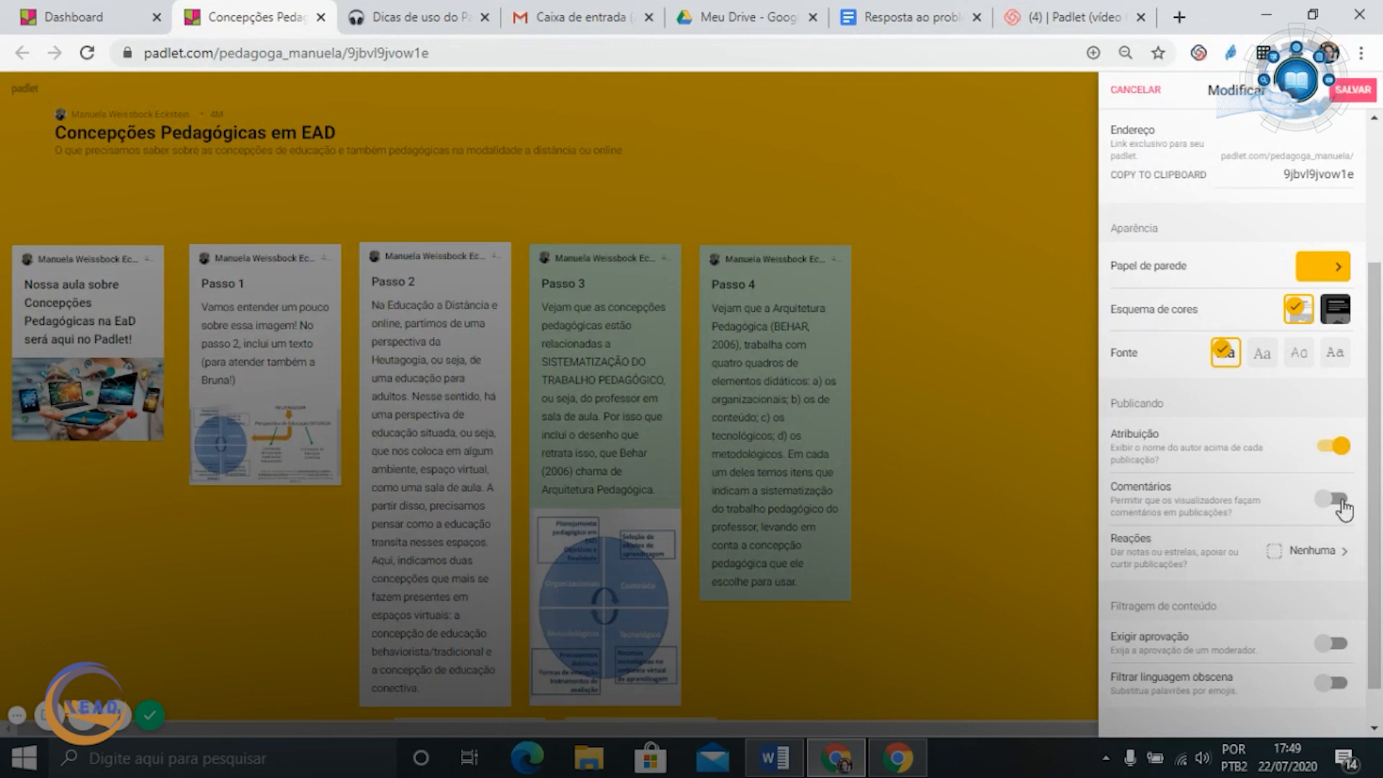